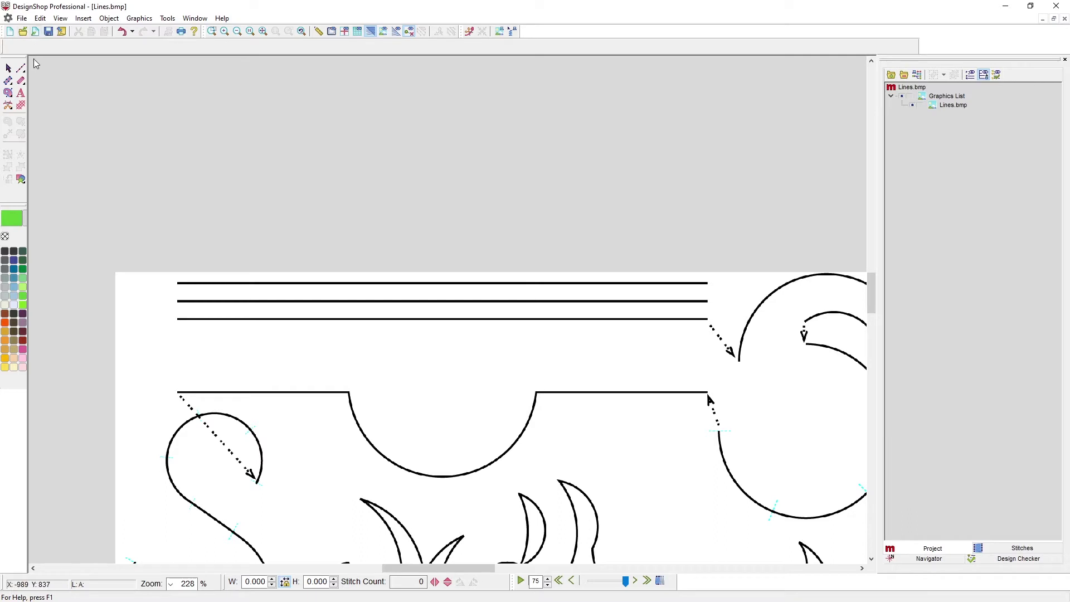
Digitize a normal walk stitch along the uppermost horizontal line, from its right end to its left end
click(21, 68)
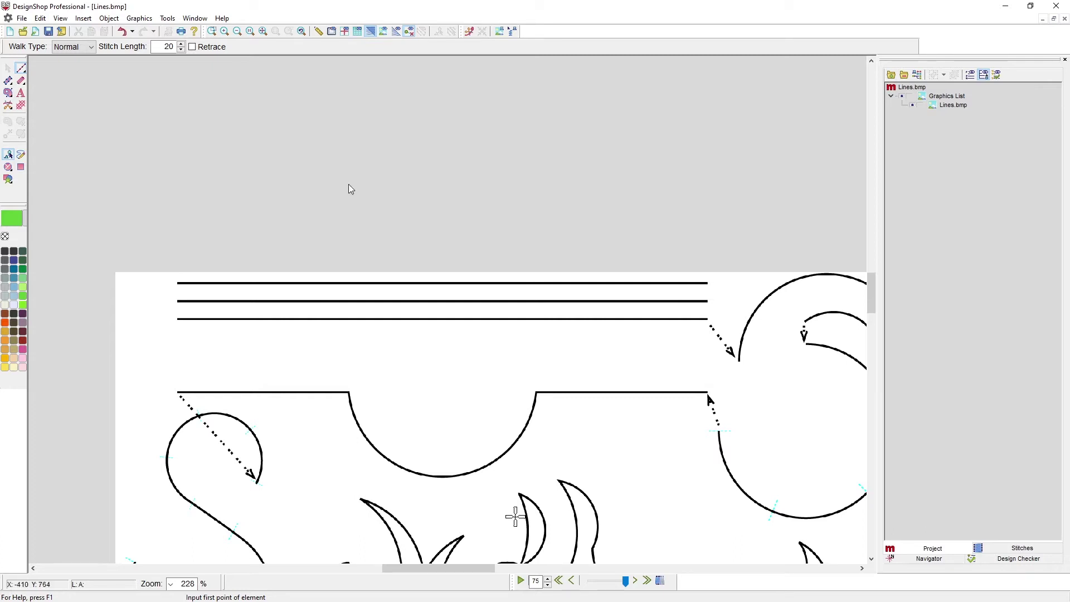
scroll(512, 226, down, 1)
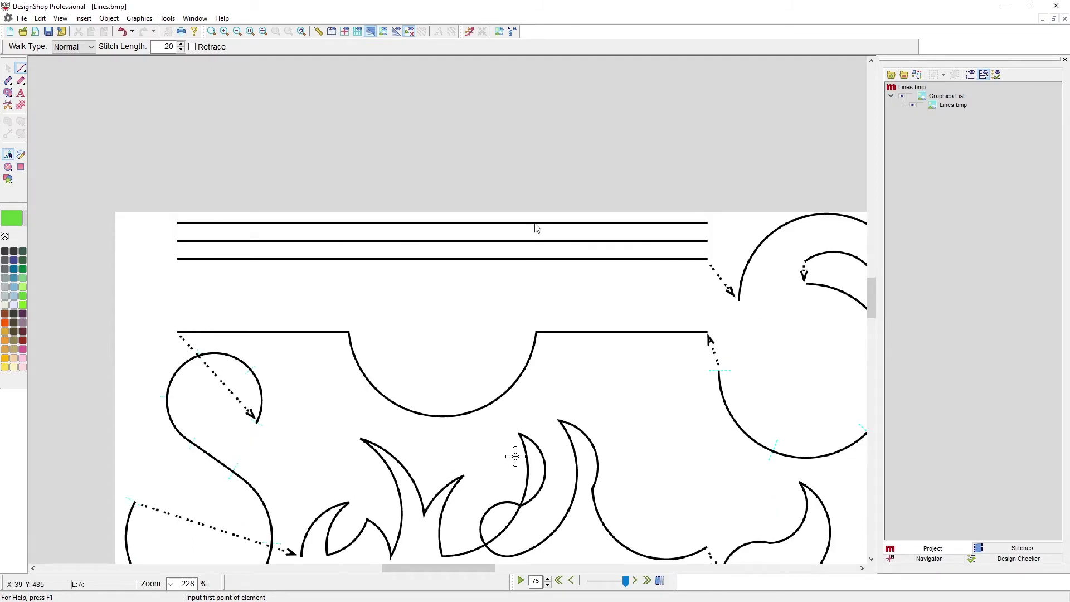
click(708, 227)
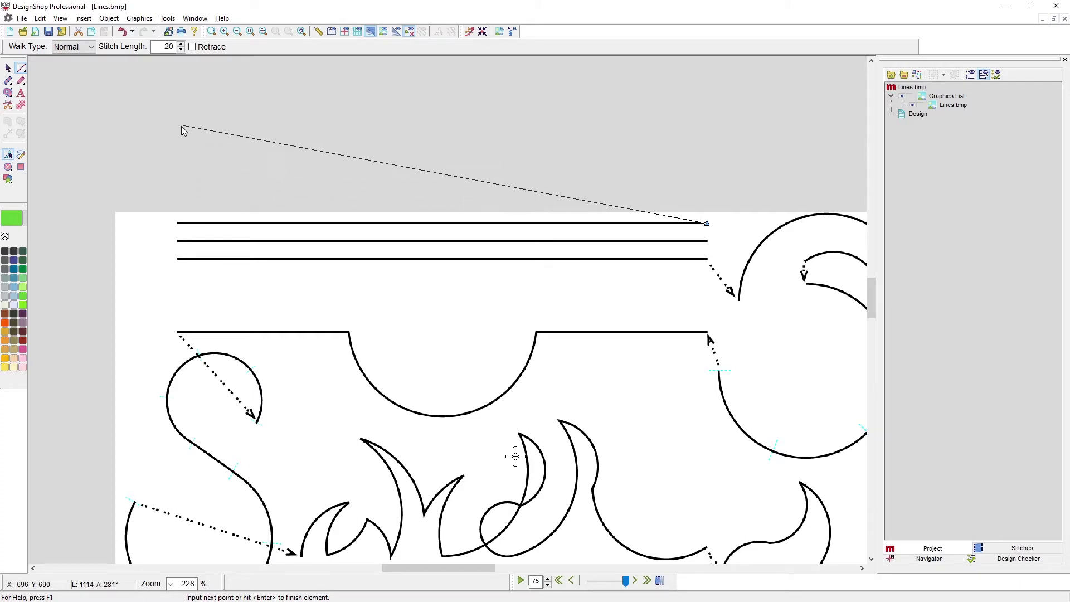
click(178, 229)
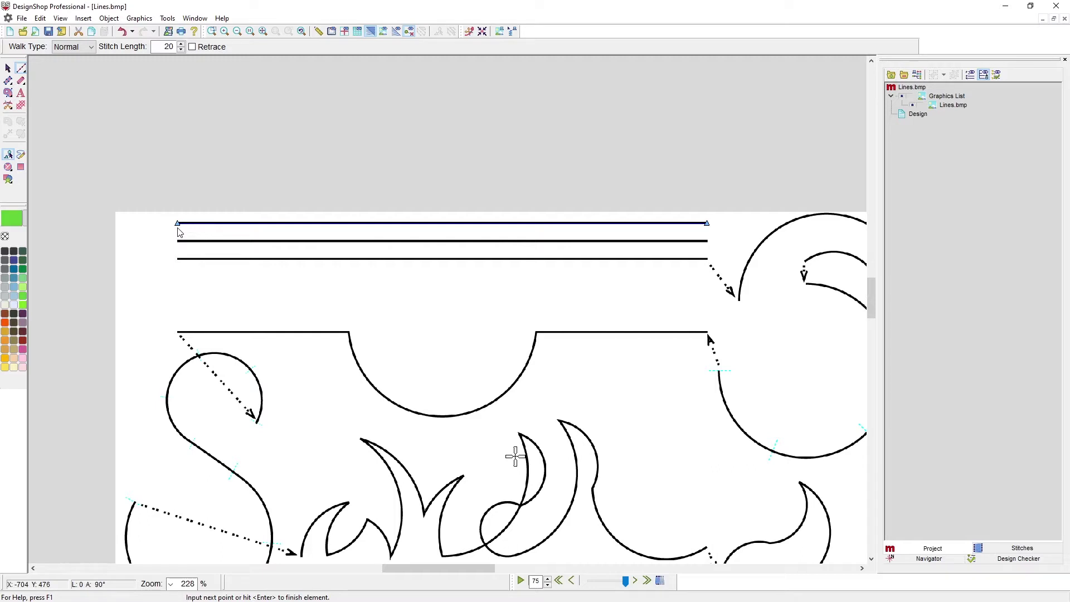
key(Return)
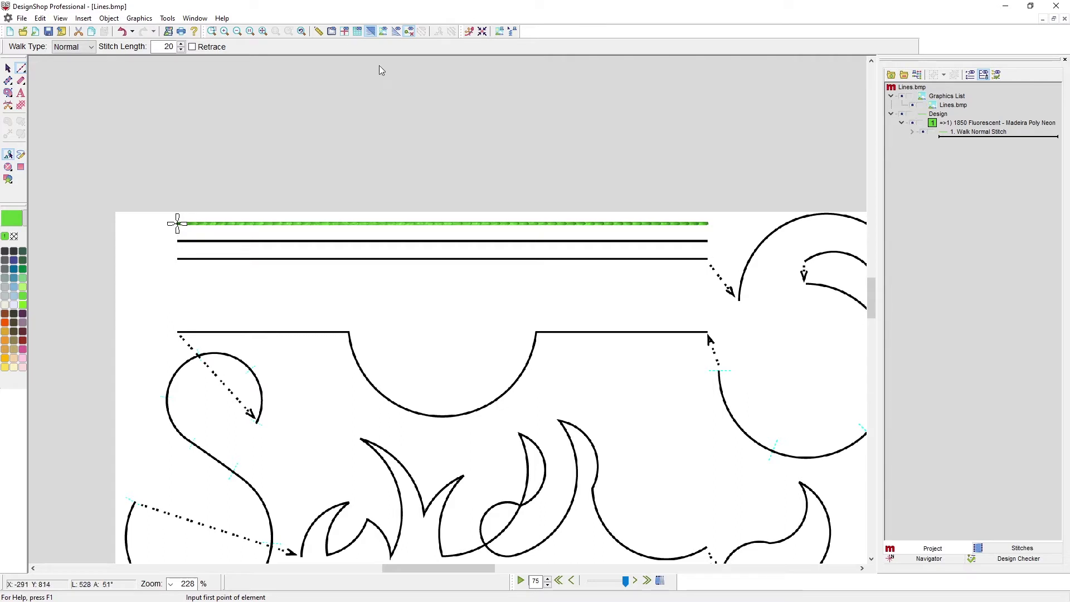
Inspect the 3D Settings for the stitch display and close them without changing anything
click(371, 33)
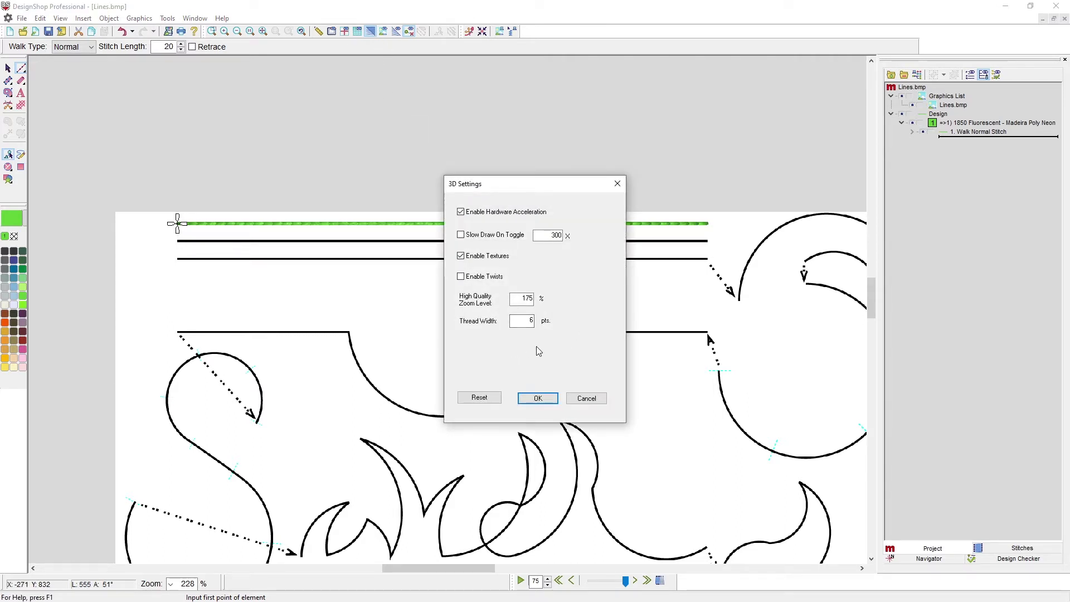
click(593, 400)
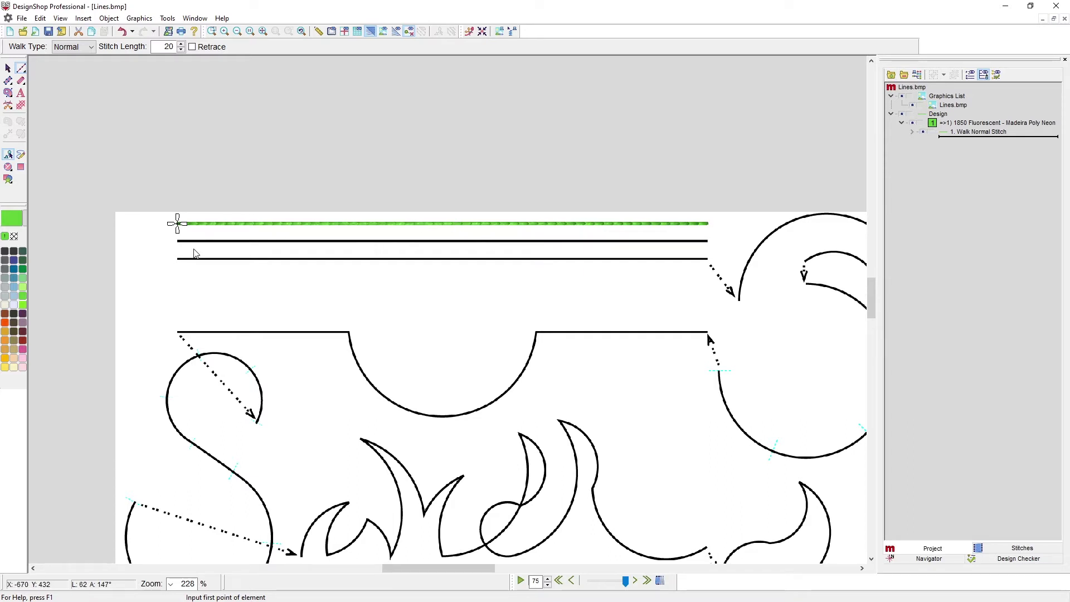
Add a series of very closely spaced points to the walk line near its left end
scroll(217, 236, up, 3)
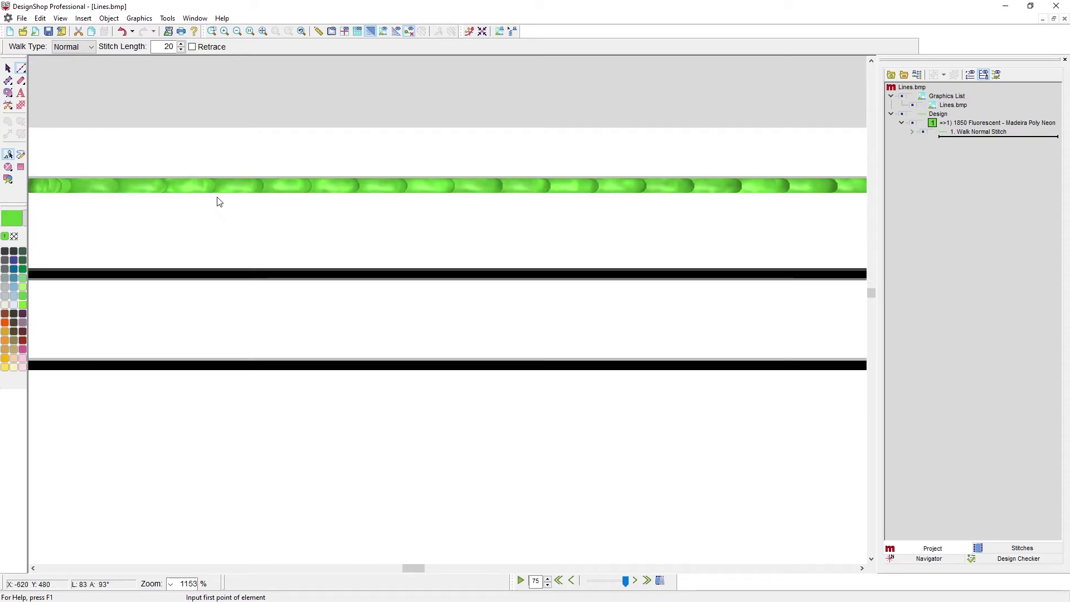
click(8, 67)
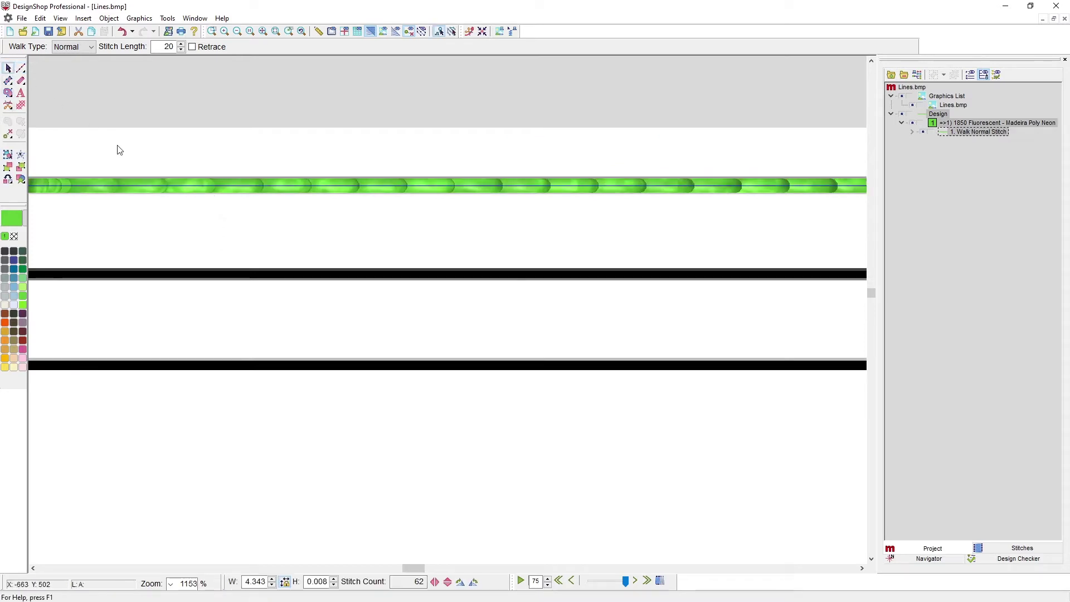
click(187, 187)
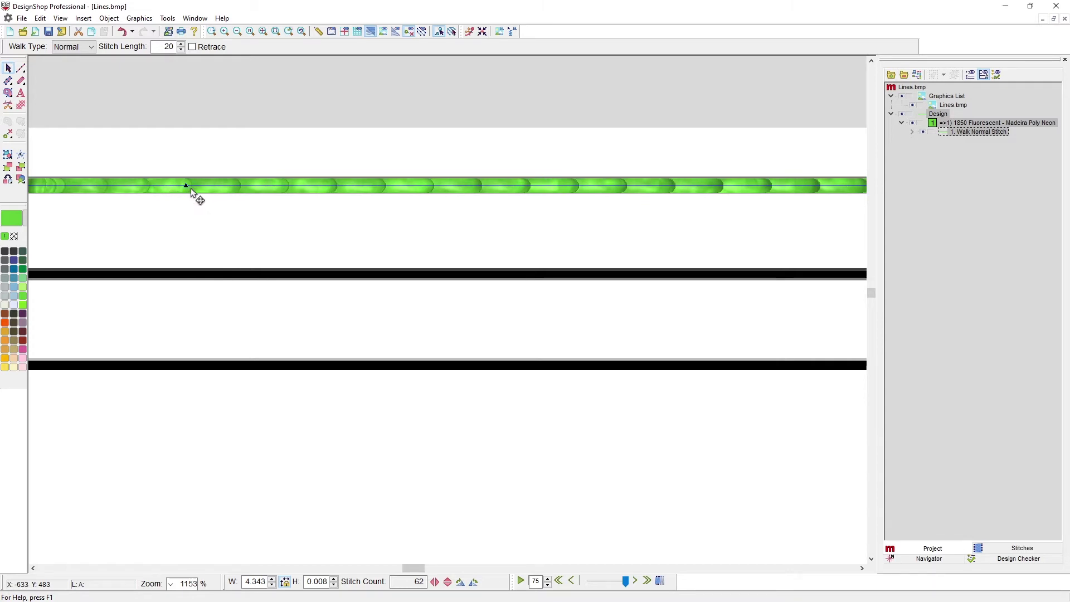
click(194, 187)
click(199, 186)
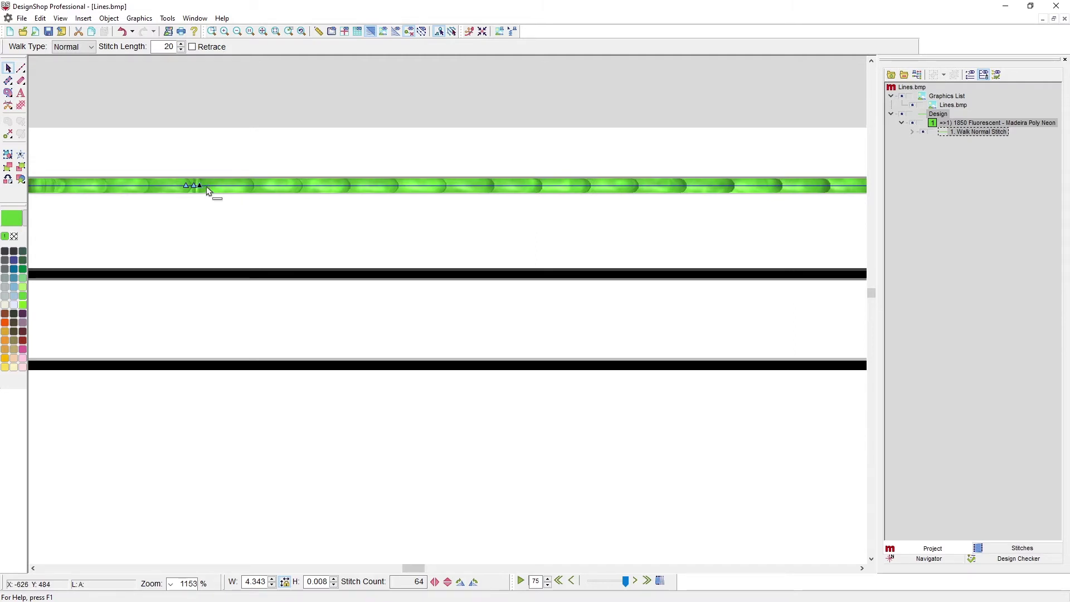
click(206, 185)
click(215, 186)
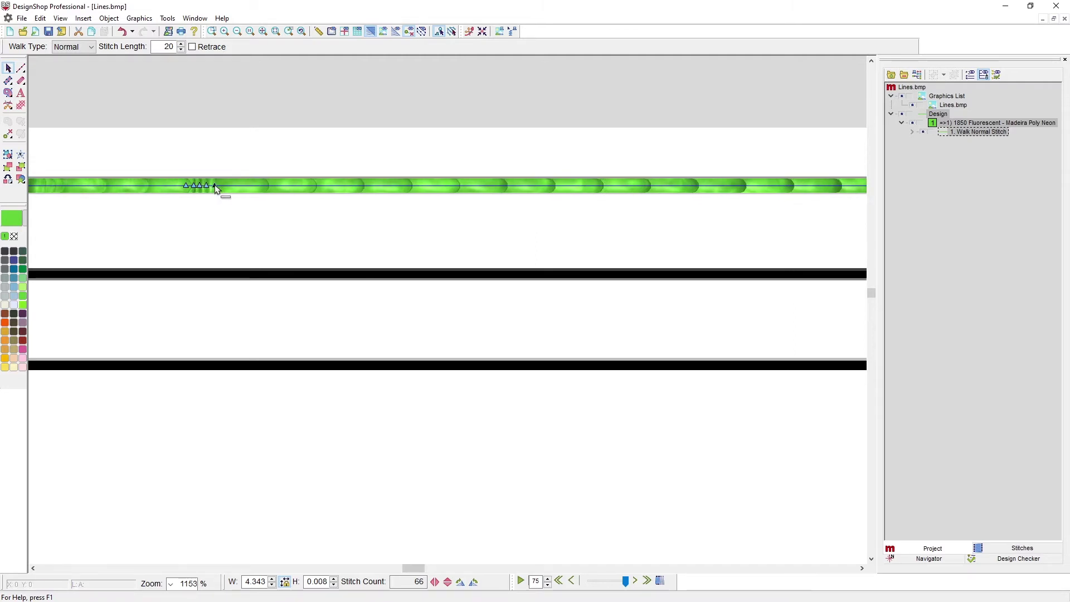
click(224, 187)
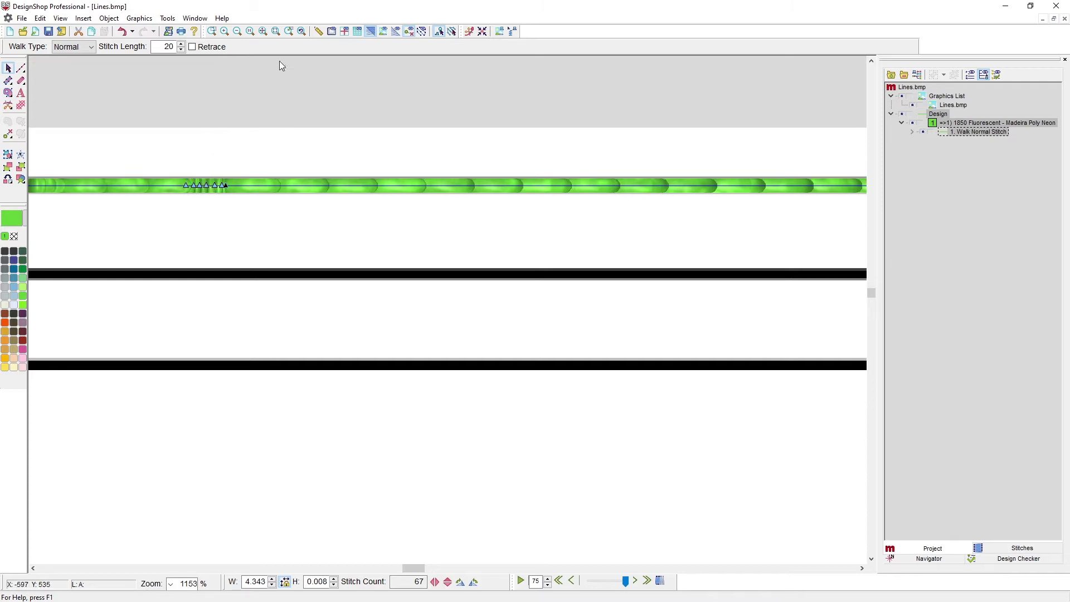
Measure the spacing between the last two added points on the walk line
click(316, 31)
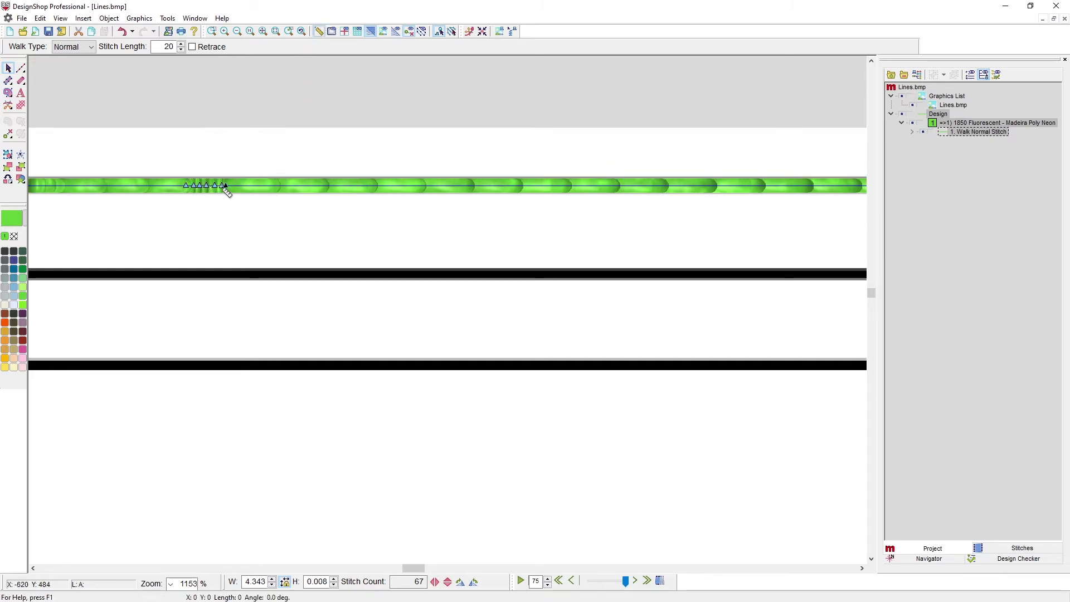
drag(225, 185, 227, 186)
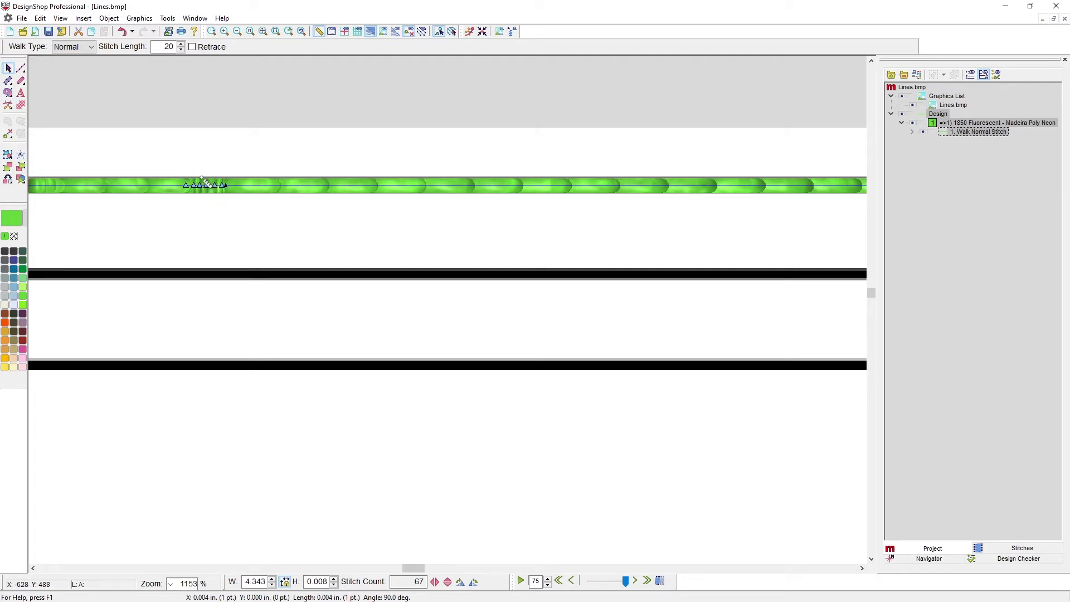
click(8, 68)
Delete the group of closely spaced points near the left end of the walk line
scroll(234, 217, down, 3)
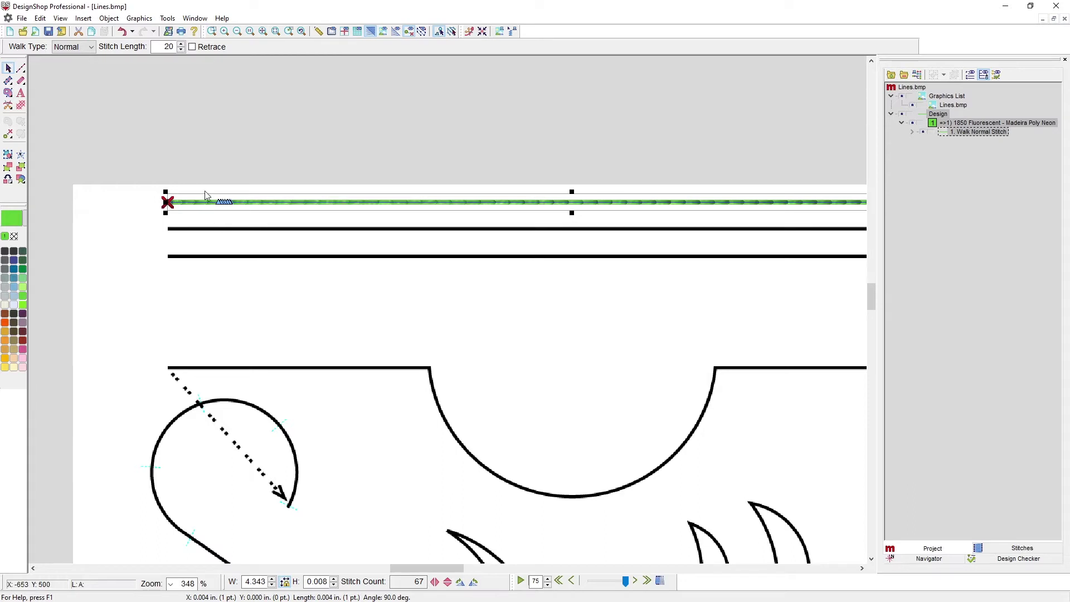
drag(204, 191, 256, 245)
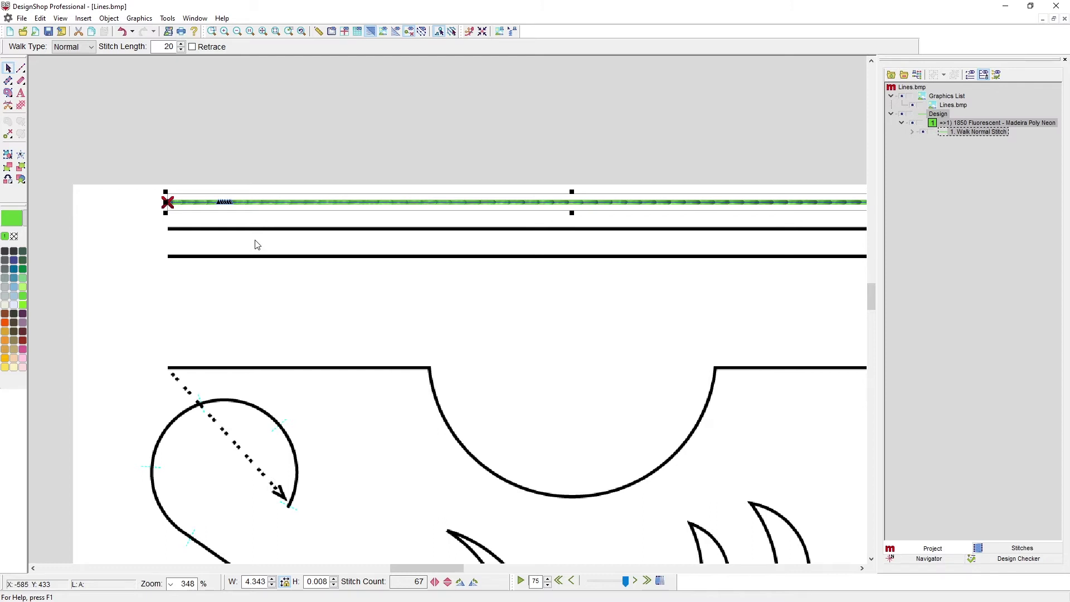
key(Delete)
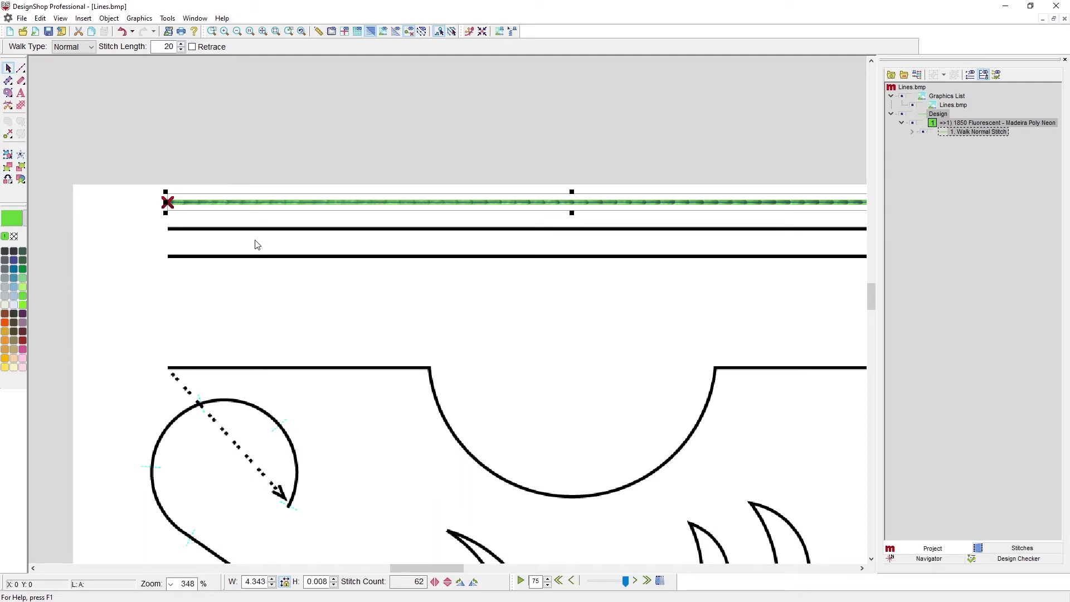
Digitize a second normal walk stitch along the middle of the three horizontal lines, from left end to right end
click(23, 70)
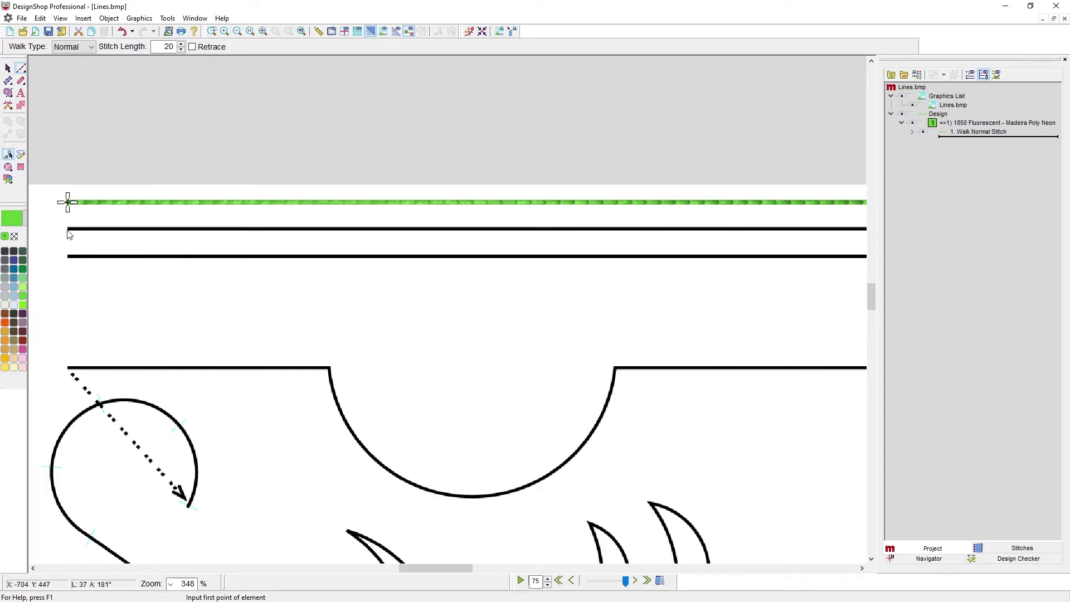
click(67, 229)
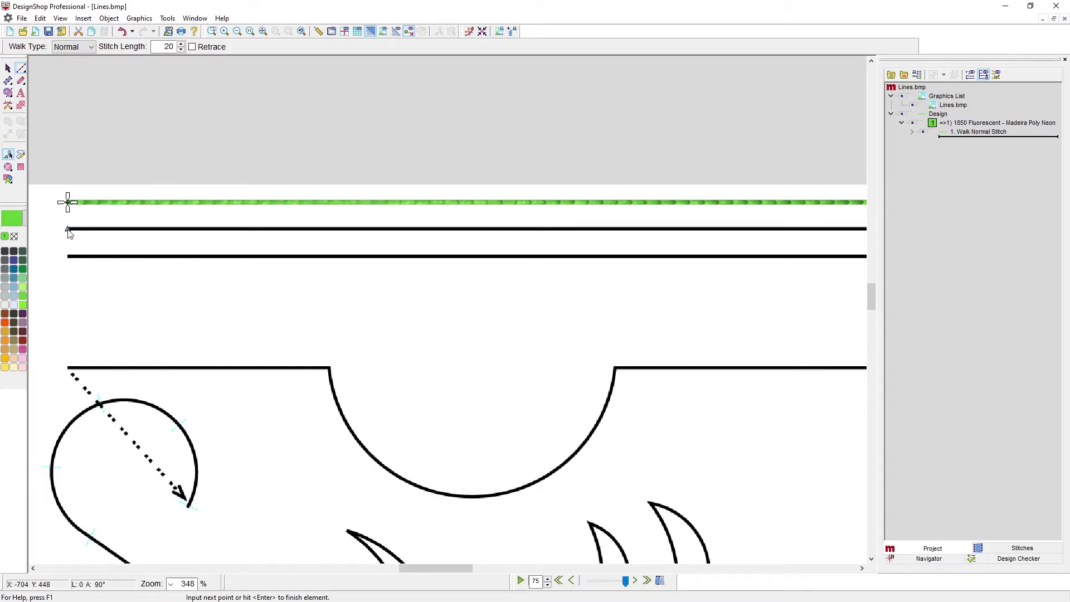
scroll(780, 228, right, 3)
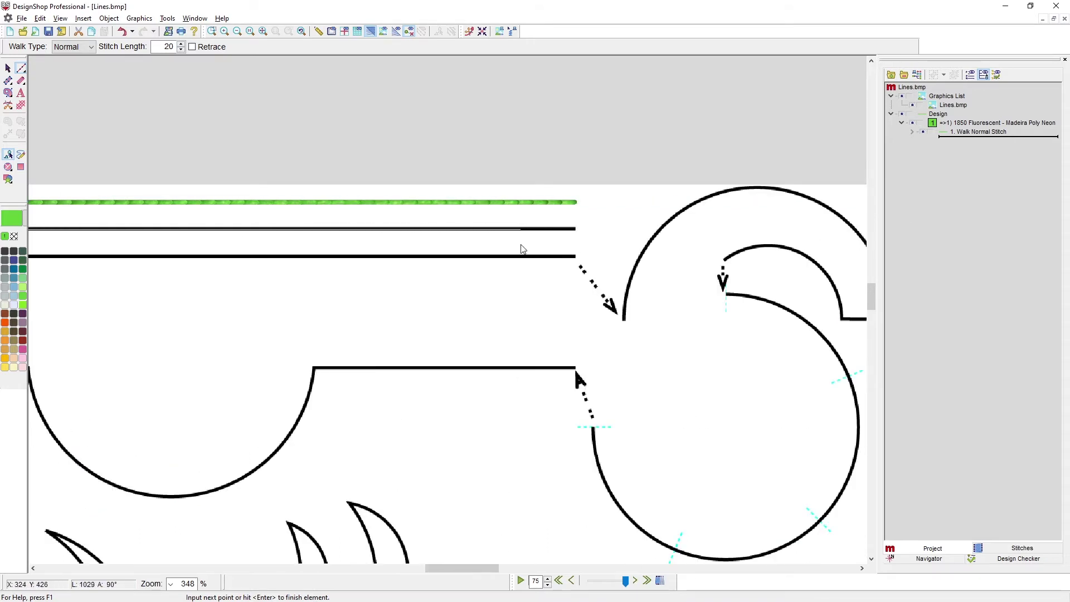
click(576, 235)
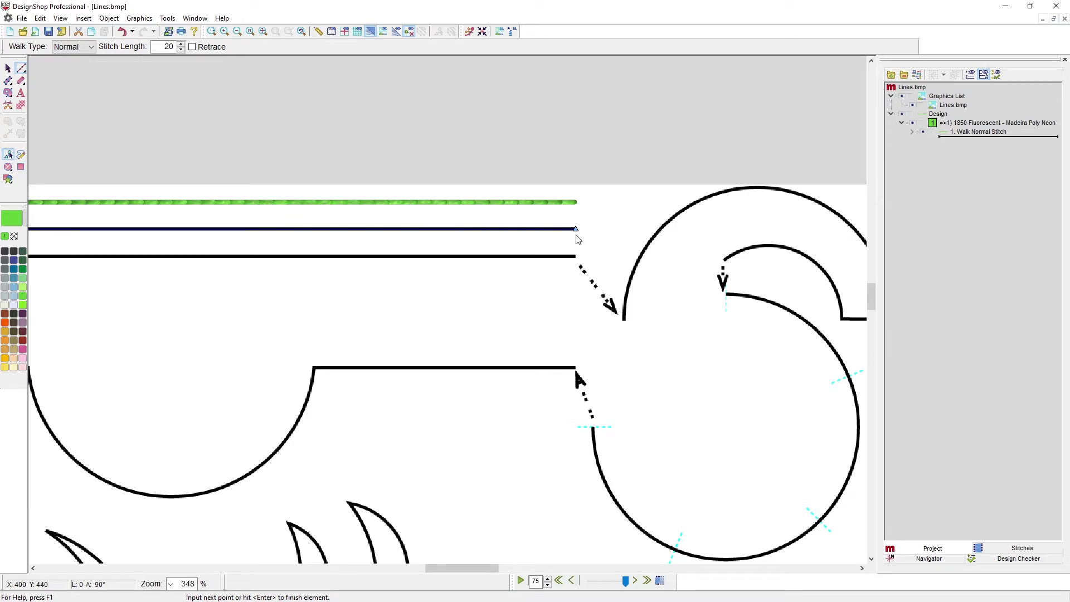
key(Return)
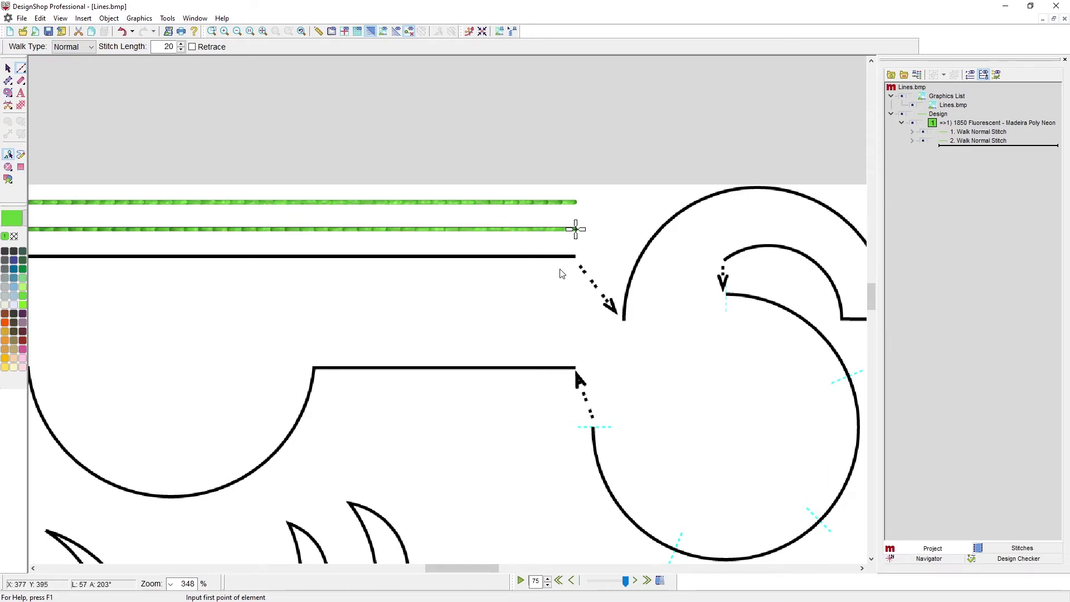
Select the second walk stitch element and enable Retrace for it
scroll(561, 275, left, 3)
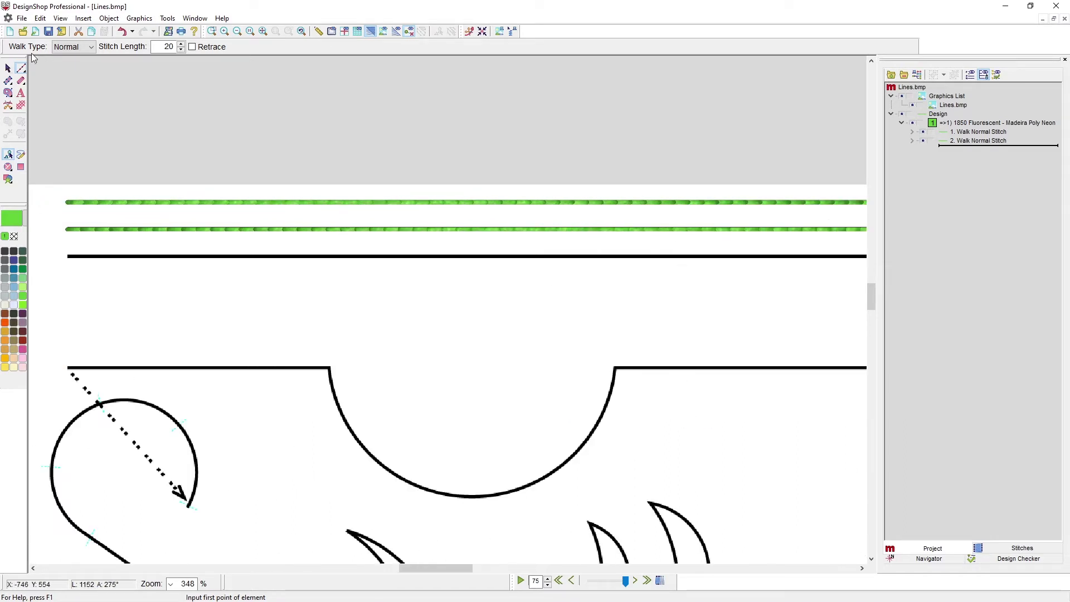
click(8, 68)
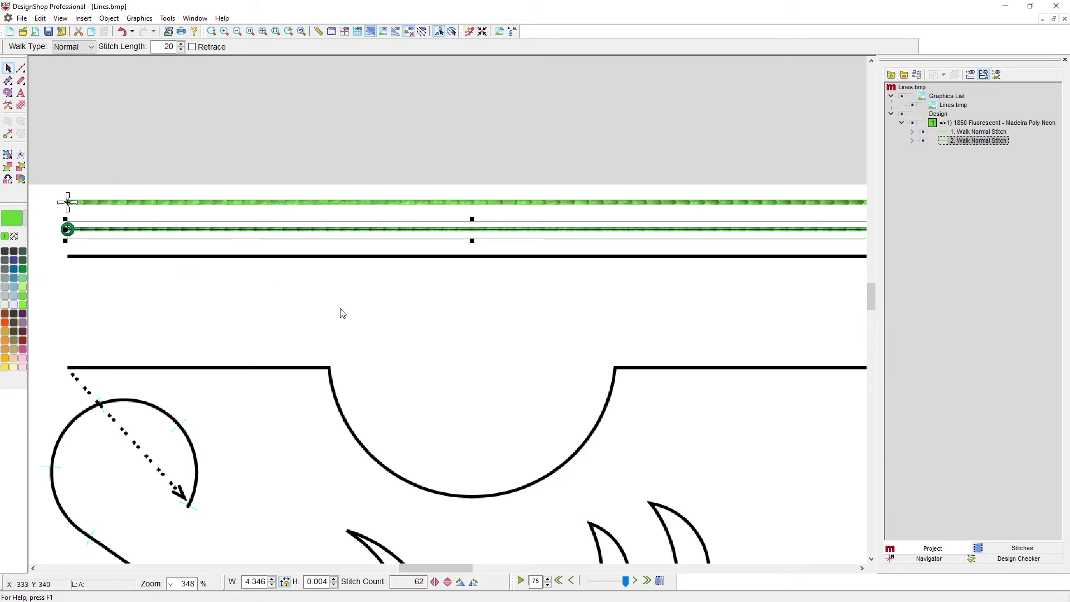
scroll(342, 313, down, 1)
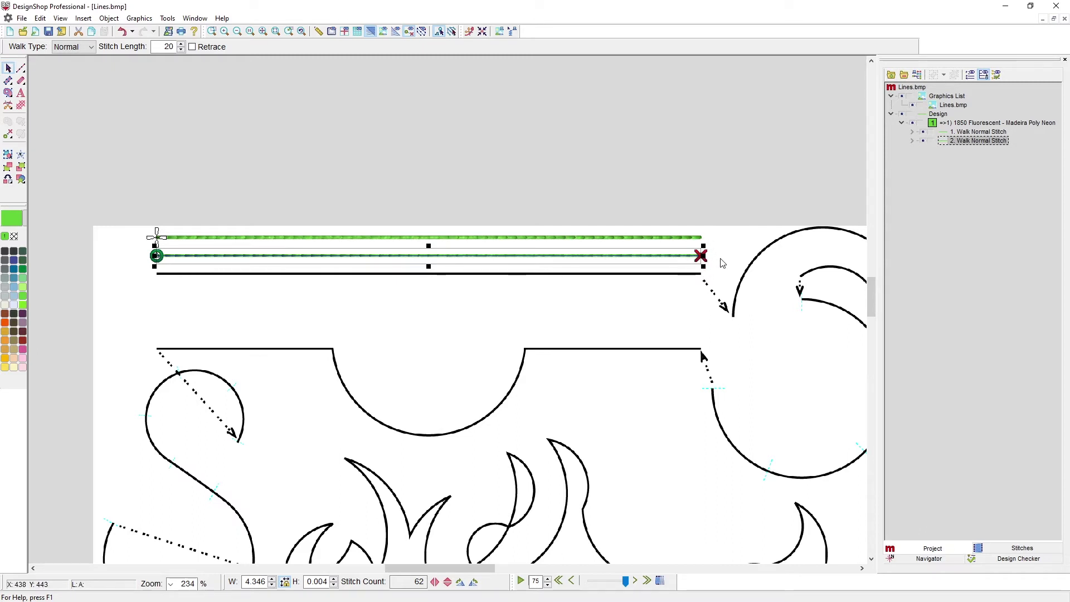
click(191, 47)
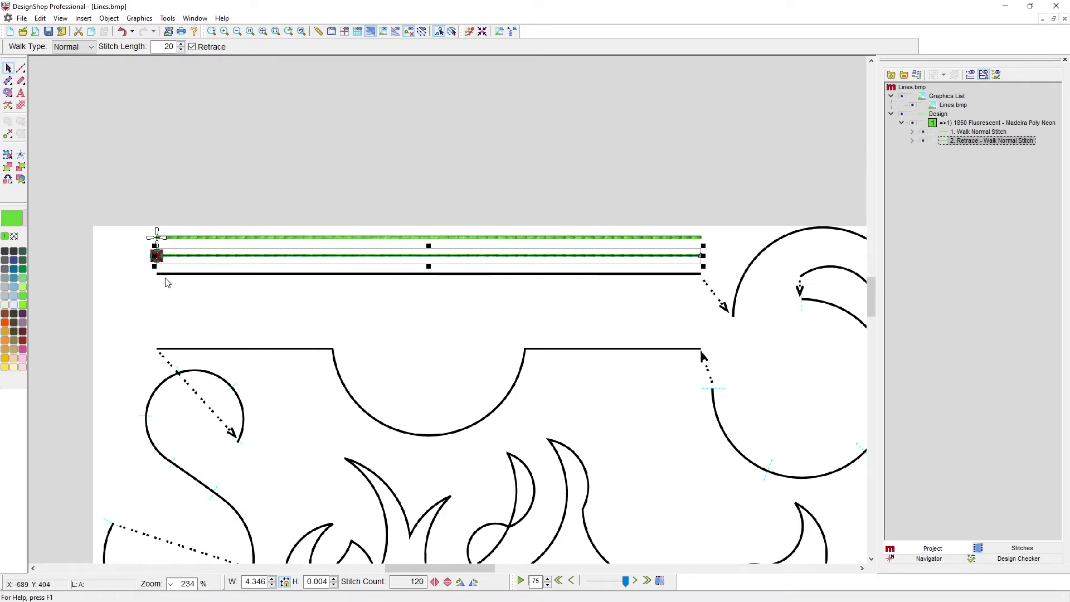
Show the stitch list and locate the retraced walk's first stitch, number 64, in an enlarged view of the line
click(1008, 549)
scroll(918, 405, down, 9)
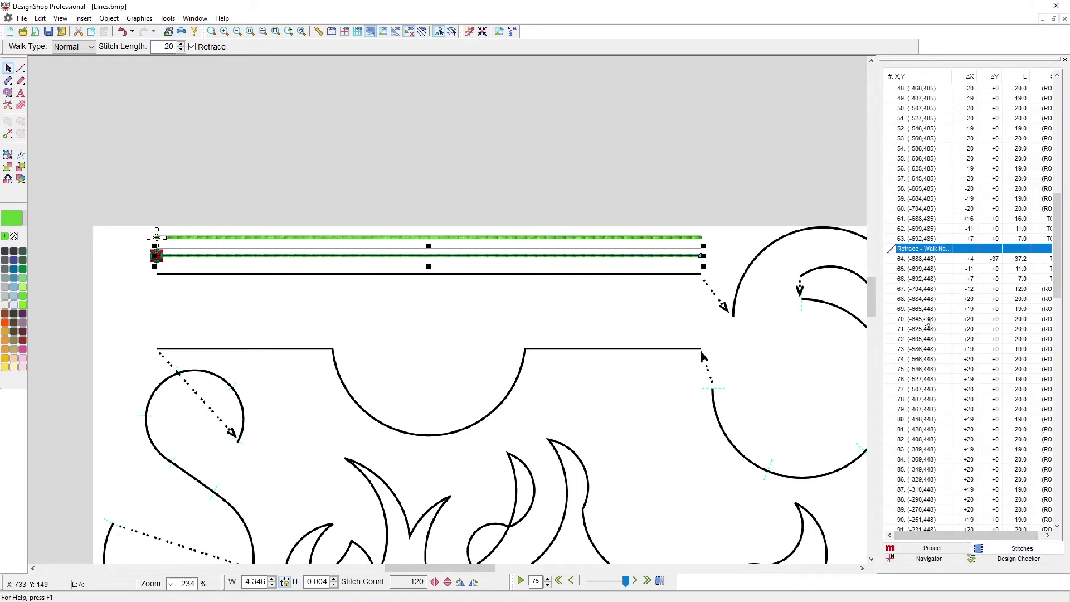
click(905, 260)
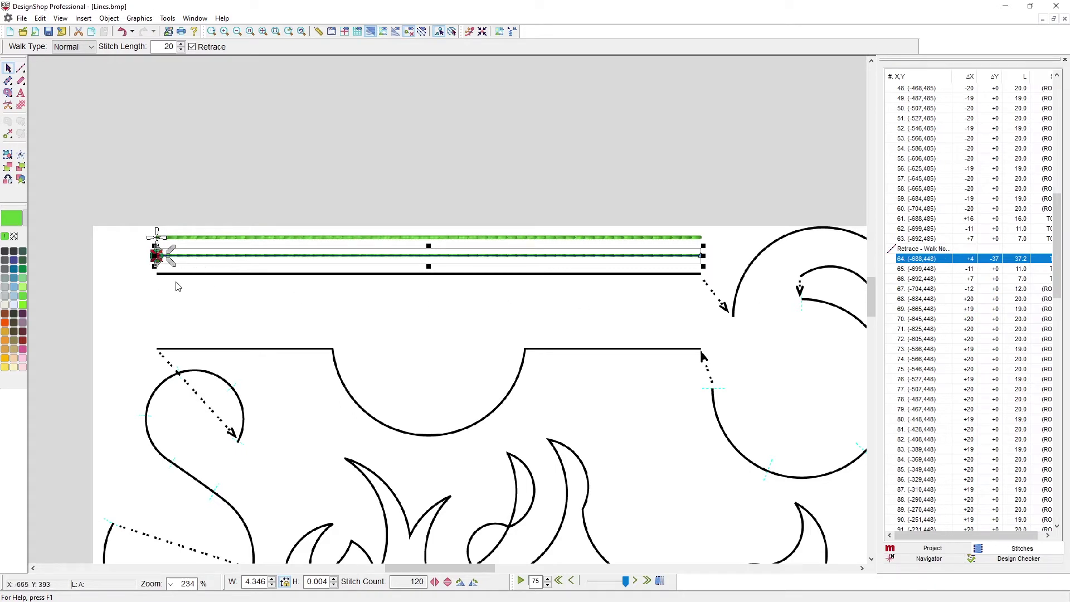
scroll(188, 276, up, 2)
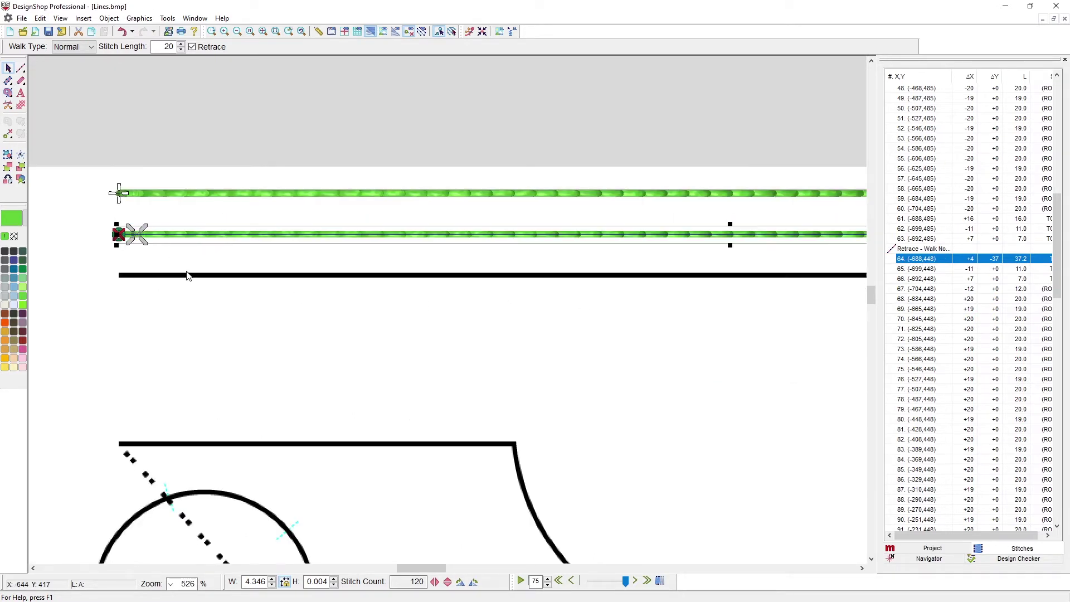
click(288, 33)
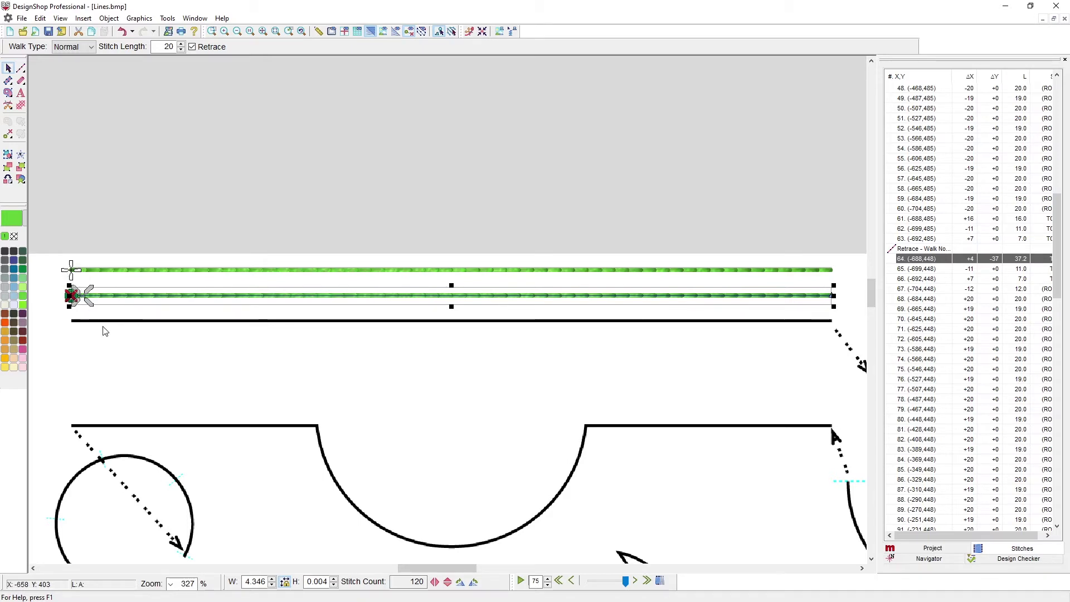
Step through the retraced walk's entries in the stitch list, from stitch 64 to its last stitch, 184
click(908, 260)
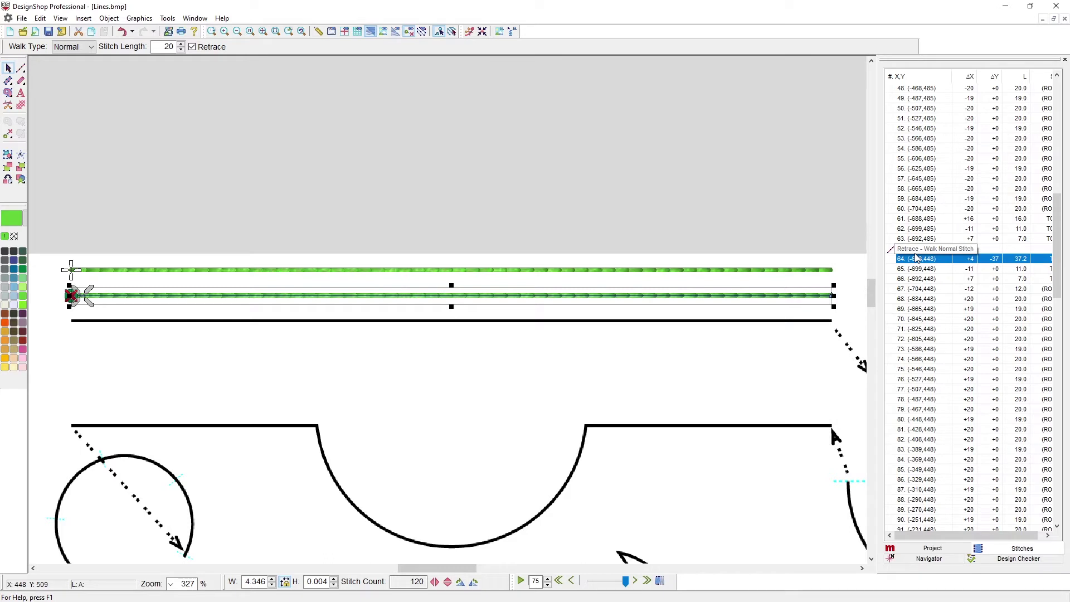
key(Down)
key(Down)
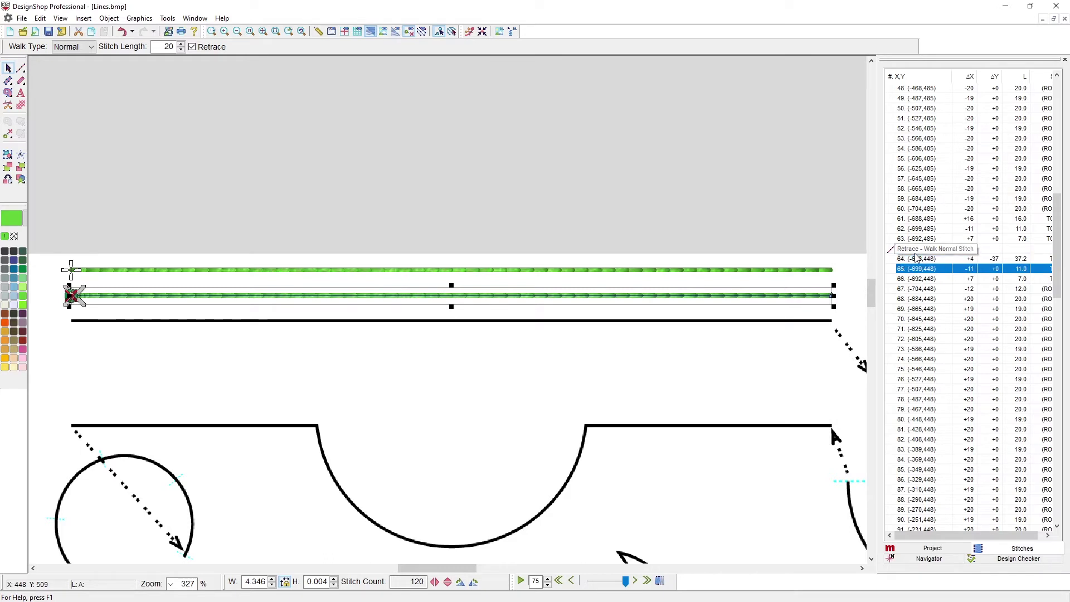
key(Down)
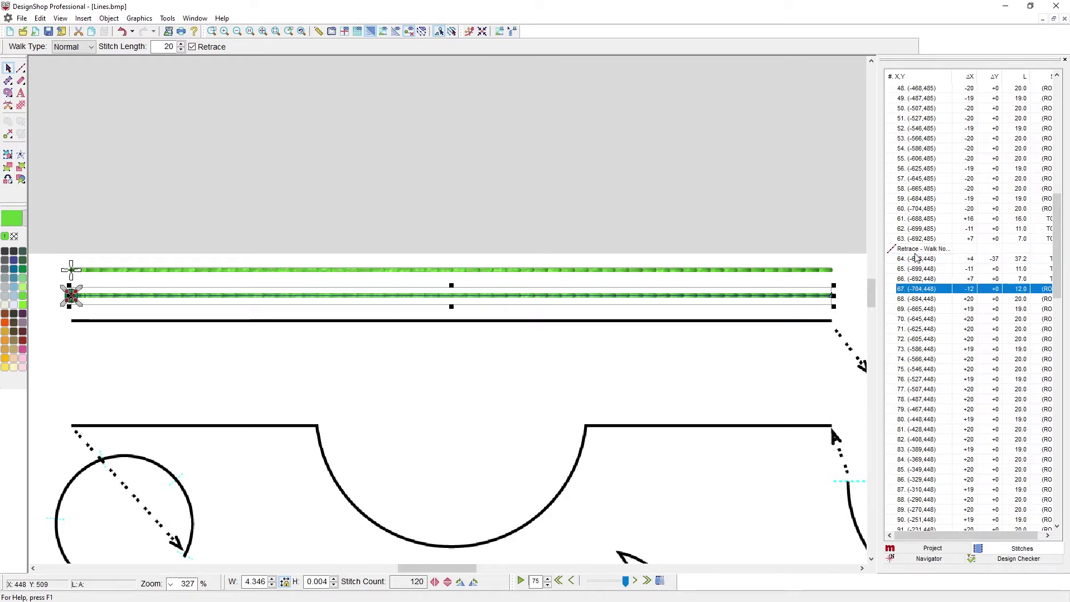
key(Down)
key(Down)
key(Down)
key(Down)
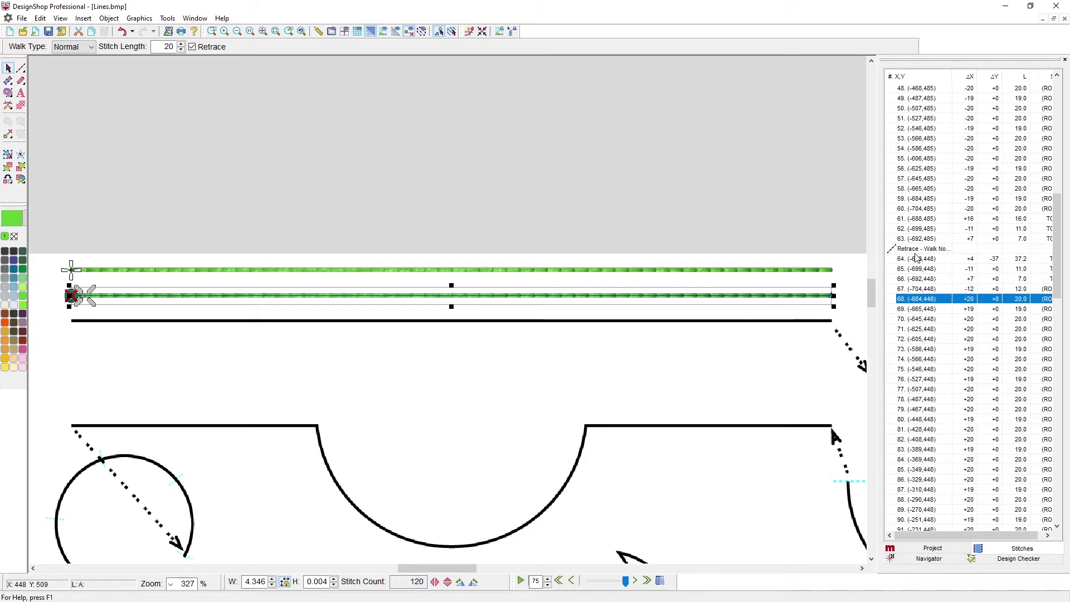
key(Down)
key(Down)
key(Down)
key(Down)
key(Down)
key(Down)
key(Down)
key(Down)
key(Down)
key(Down)
key(Down)
key(Down)
key(Down)
key(Down)
key(Down)
key(Down)
key(Down)
key(Down)
key(Down)
key(Down)
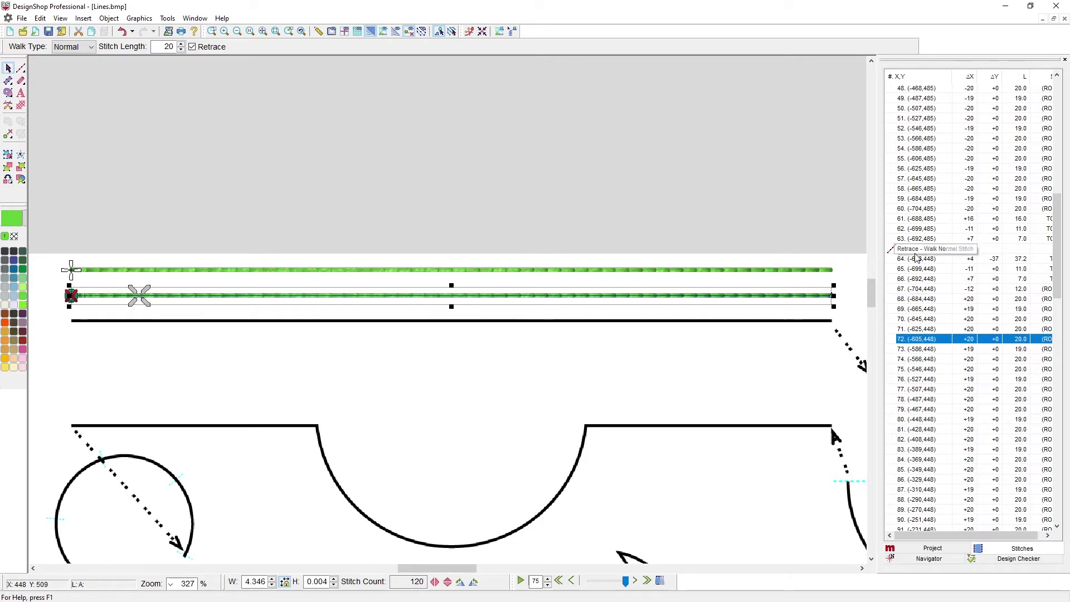
key(Down)
key(Down)
key(Down)
key(Down)
key(Down)
key(Down)
key(Down)
key(Down)
key(Down)
key(Down)
key(Down)
key(Down)
key(Down)
key(Down)
key(Down)
key(Down)
key(Down)
key(Down)
key(Down)
key(Down)
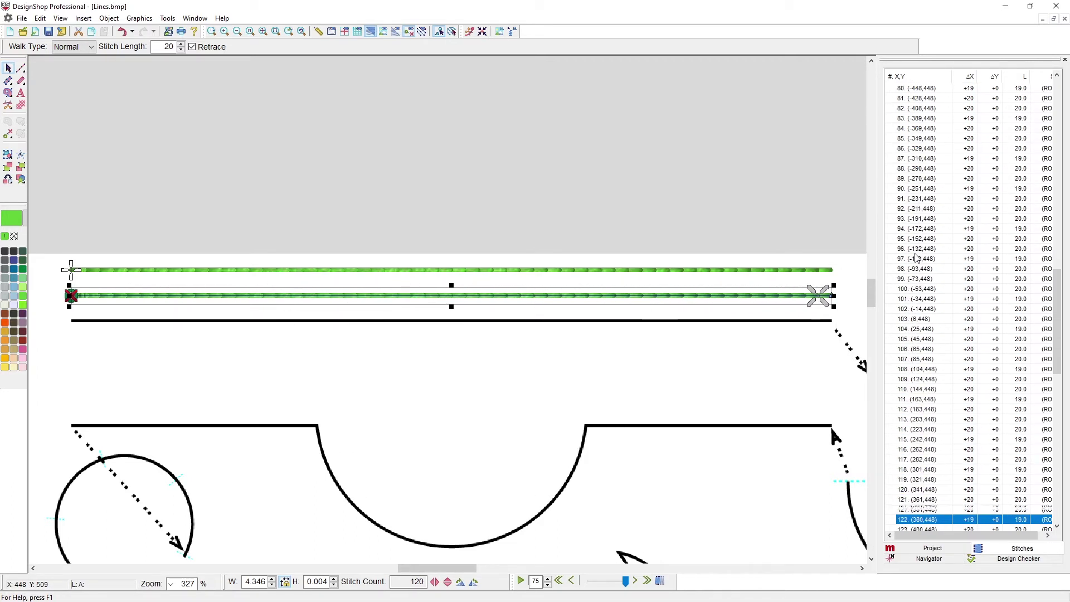
key(Down)
key(Down)
key(Down)
key(Down)
key(Down)
key(Down)
key(Down)
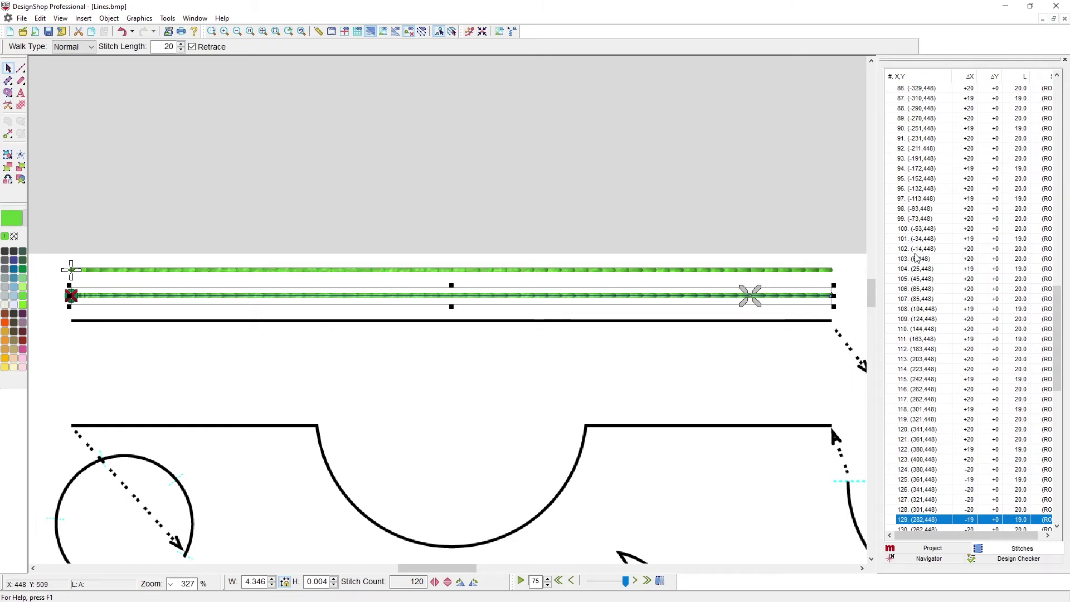
key(Down)
key(Down)
key(Down)
key(Down)
key(Down)
key(Down)
key(Down)
key(Down)
key(Down)
key(Down)
key(Down)
key(Down)
key(Down)
key(Down)
key(Down)
key(Down)
key(Down)
key(Down)
key(Down)
key(Down)
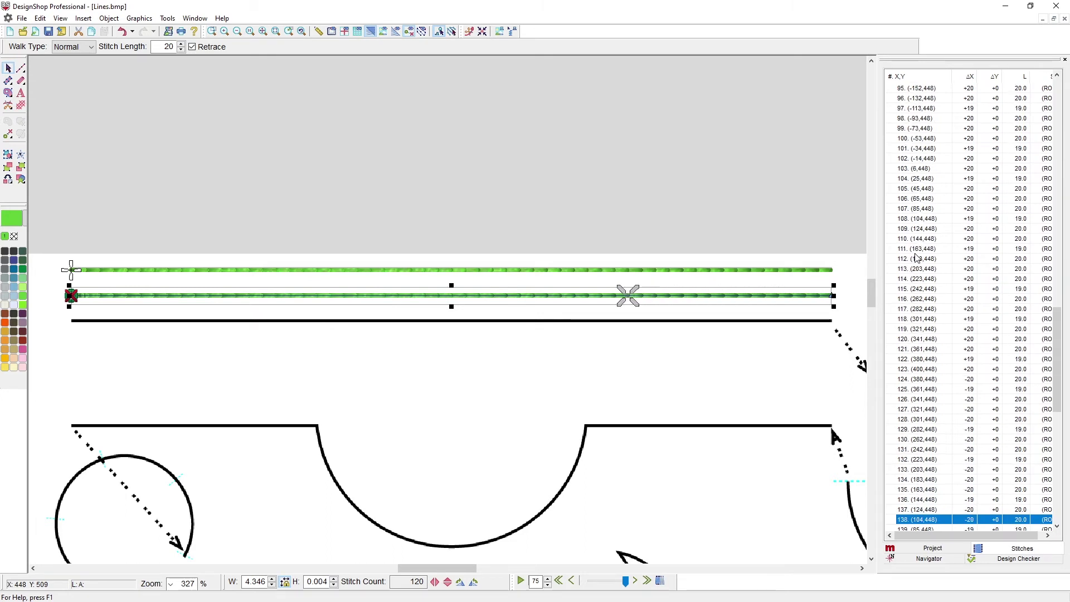
key(Down)
key(Down)
key(Down)
key(Down)
key(Down)
key(Down)
key(Down)
key(Down)
key(Down)
key(Down)
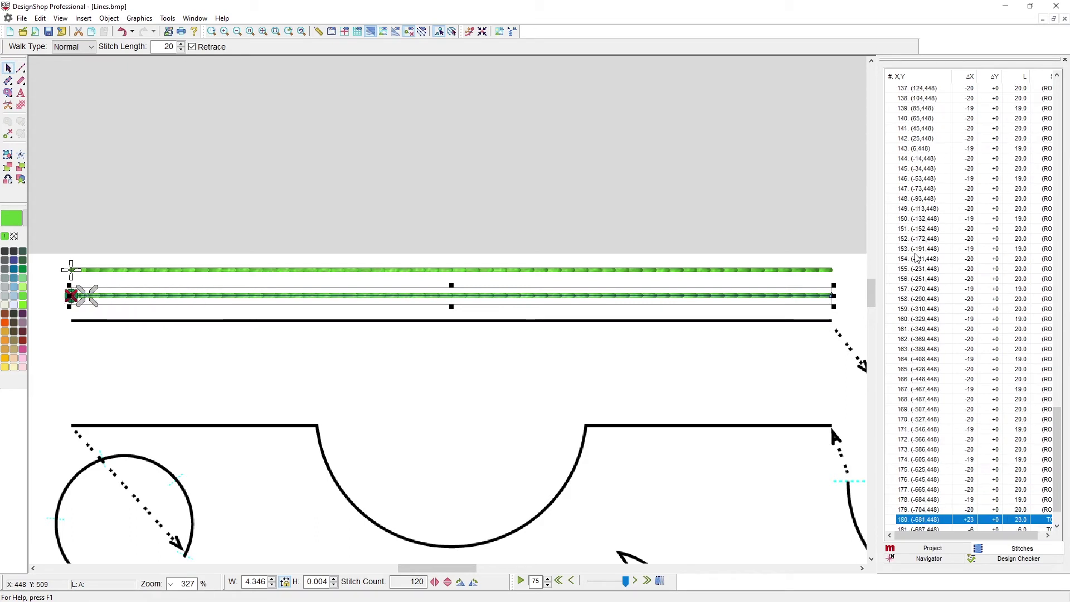
key(Down)
key(Down)
key(Down)
key(Down)
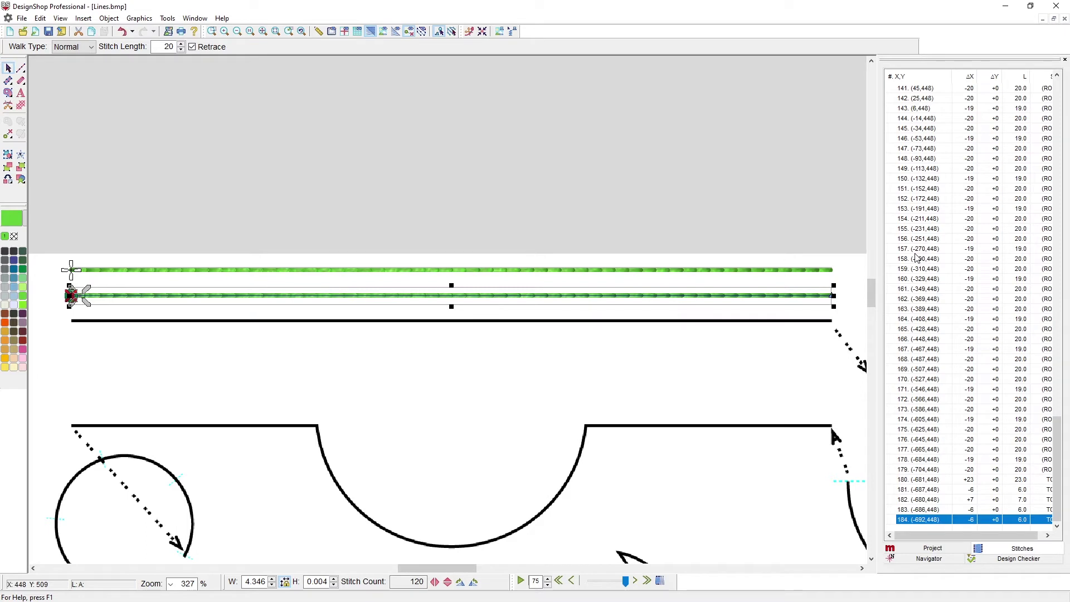
Digitize a Bean walk stitch along the lowest of the three horizontal lines, from left end to right end
click(21, 68)
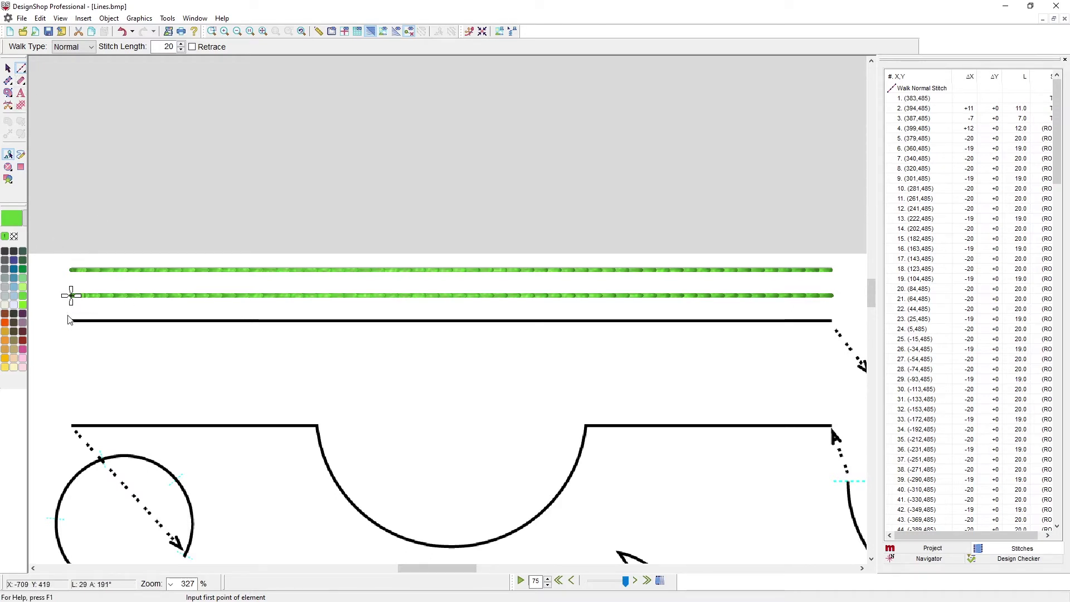
click(71, 49)
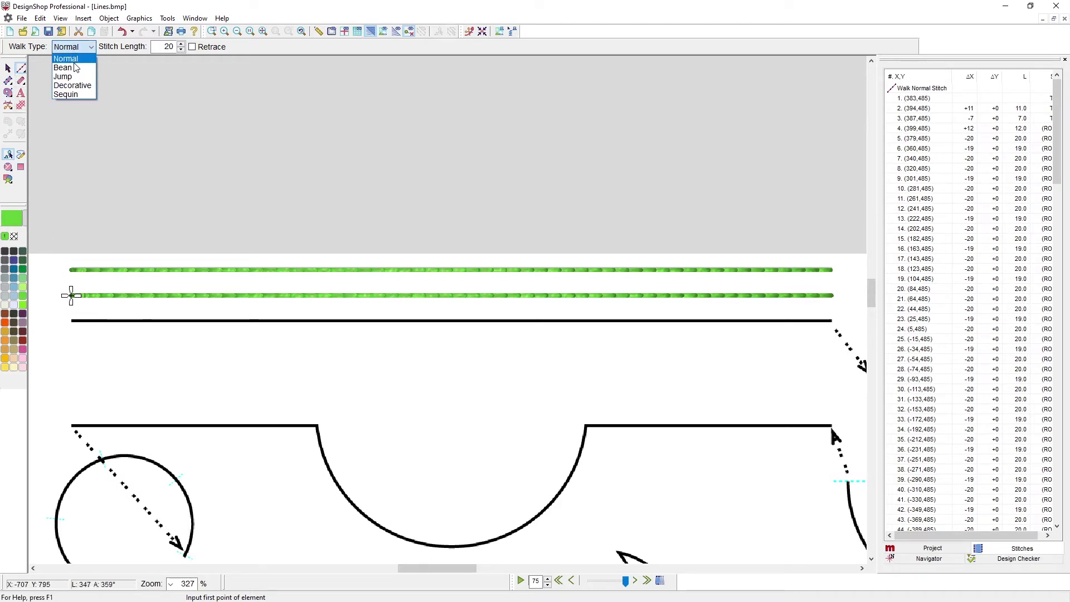
click(75, 68)
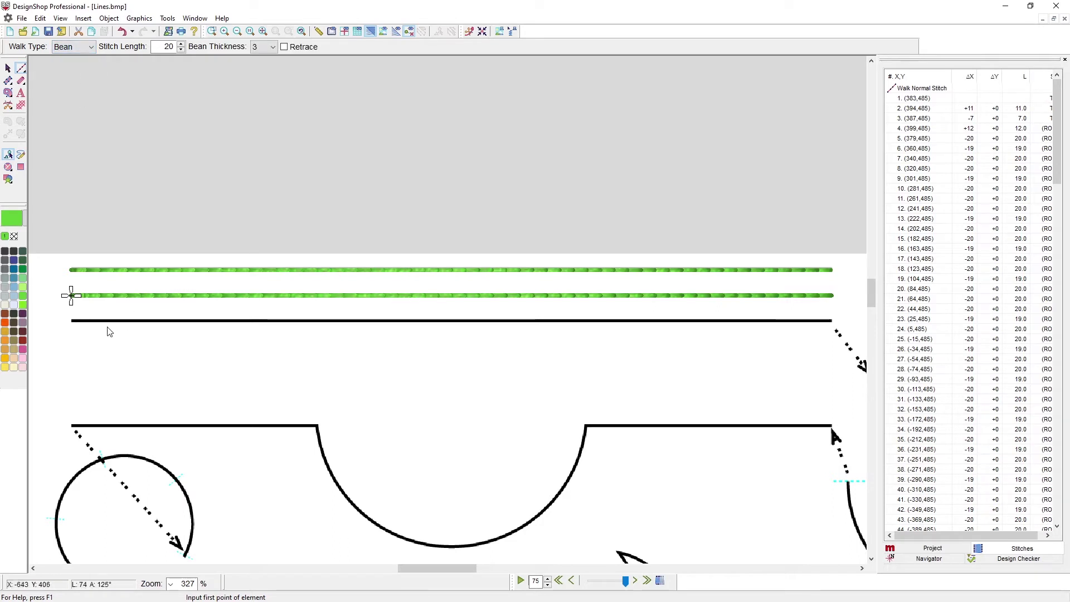
click(72, 322)
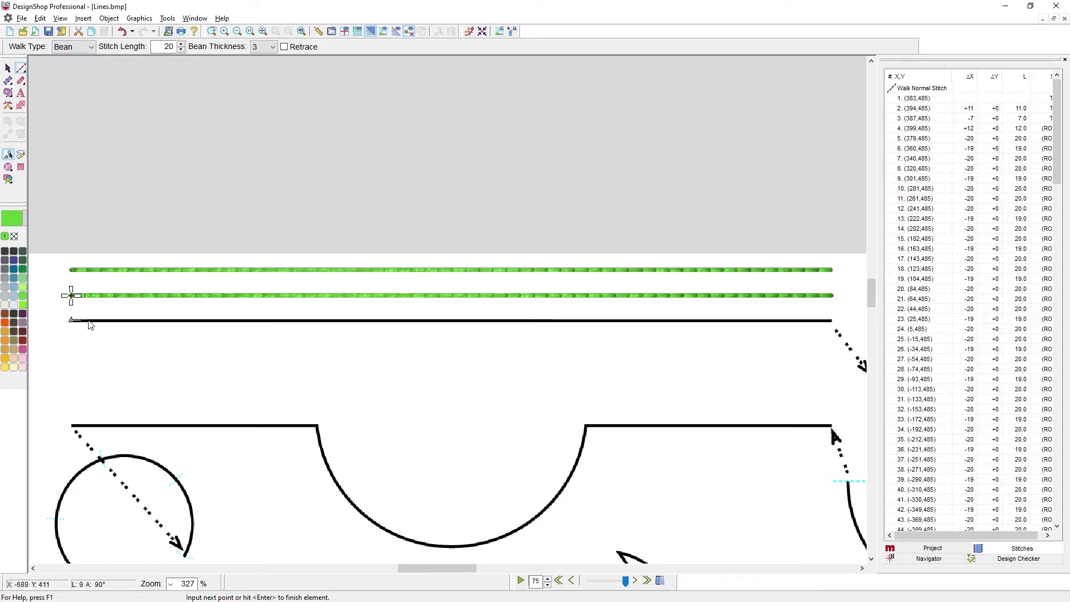
click(832, 321)
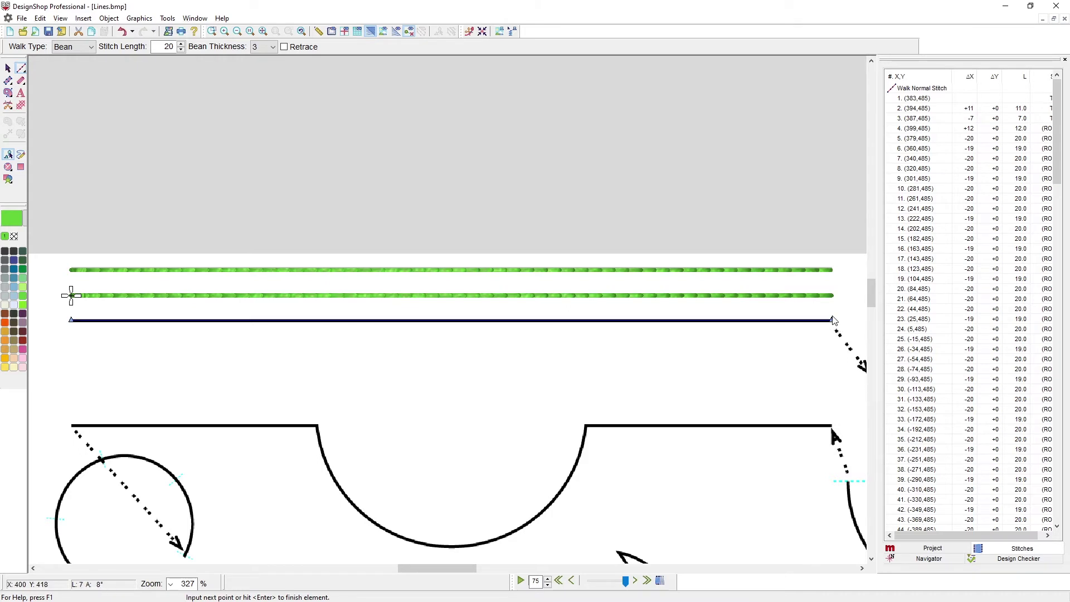
key(Return)
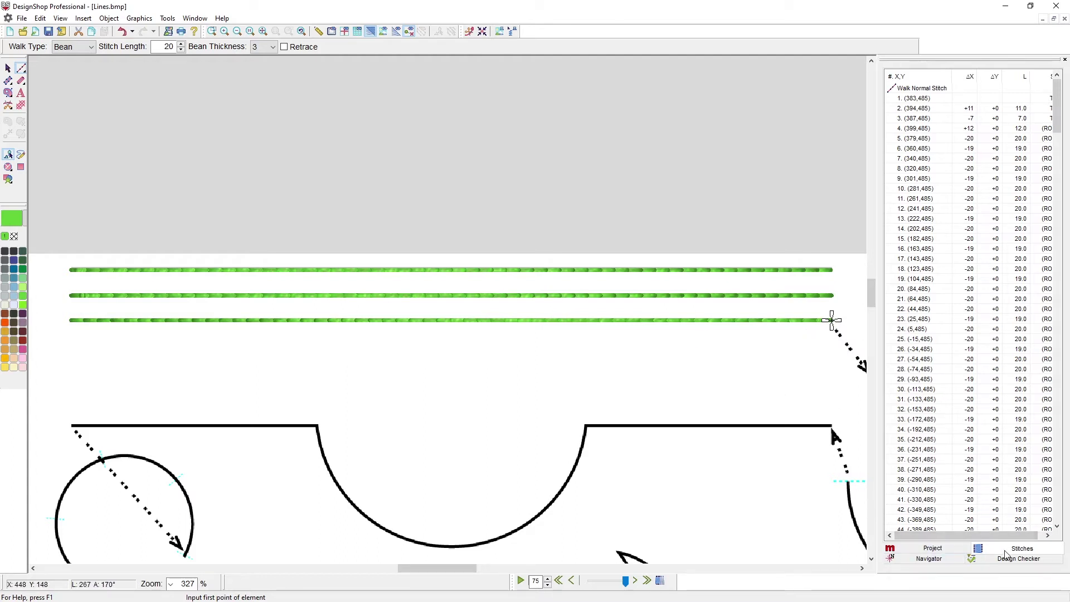
Select the Walk Bean Stitch element and step through its stitches in the stitch list from 185 to 197
click(952, 549)
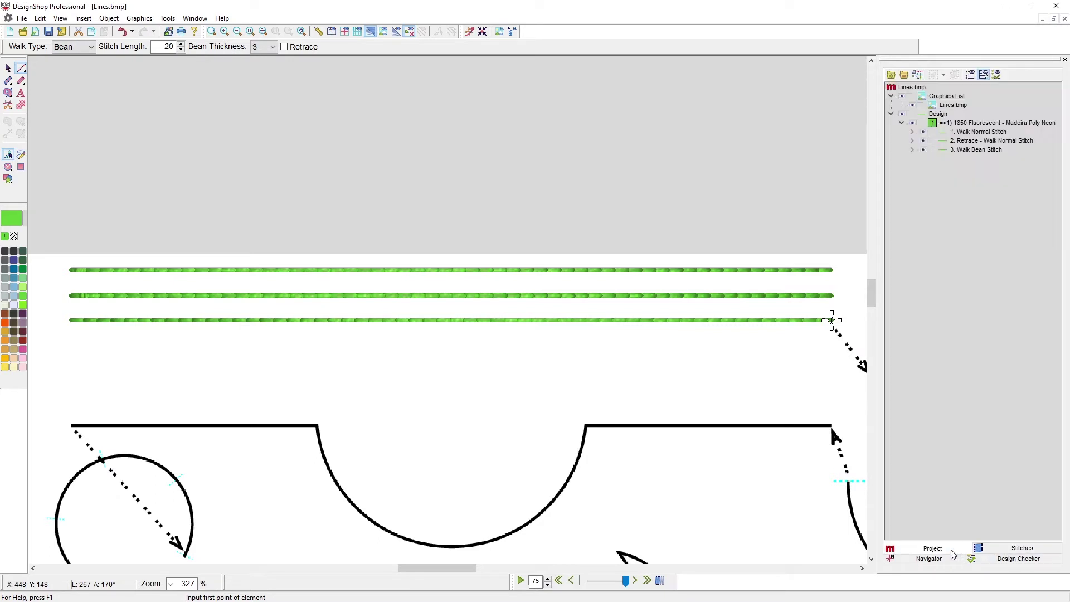
click(986, 149)
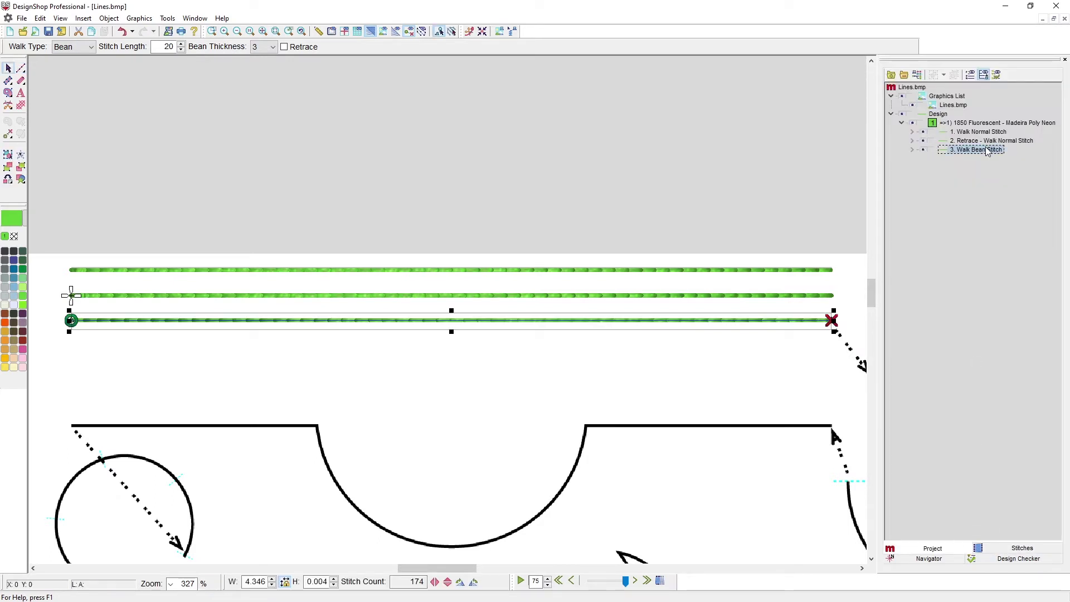
click(1022, 550)
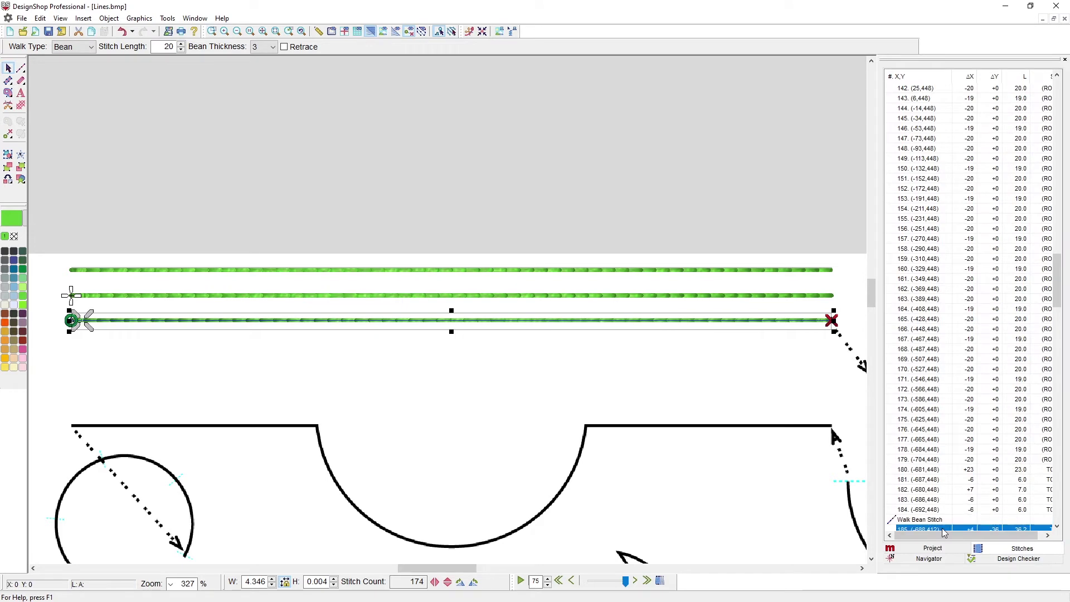
key(Down)
key(Down)
key(Down)
key(Down)
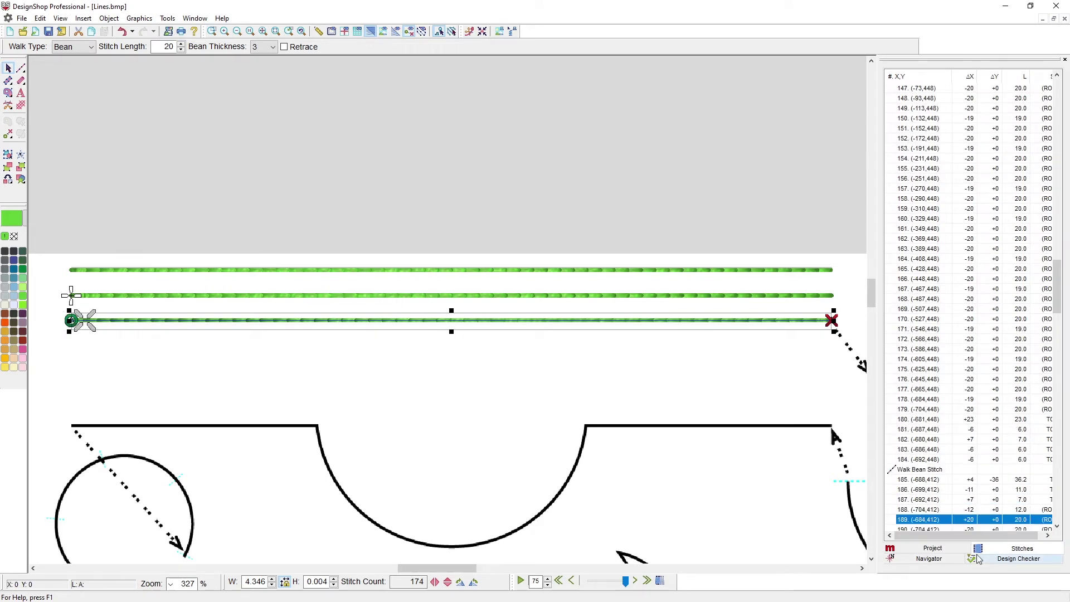
key(Up)
key(Down)
key(Down)
key(Down)
key(Down)
key(Down)
key(Down)
key(Down)
key(Down)
key(Down)
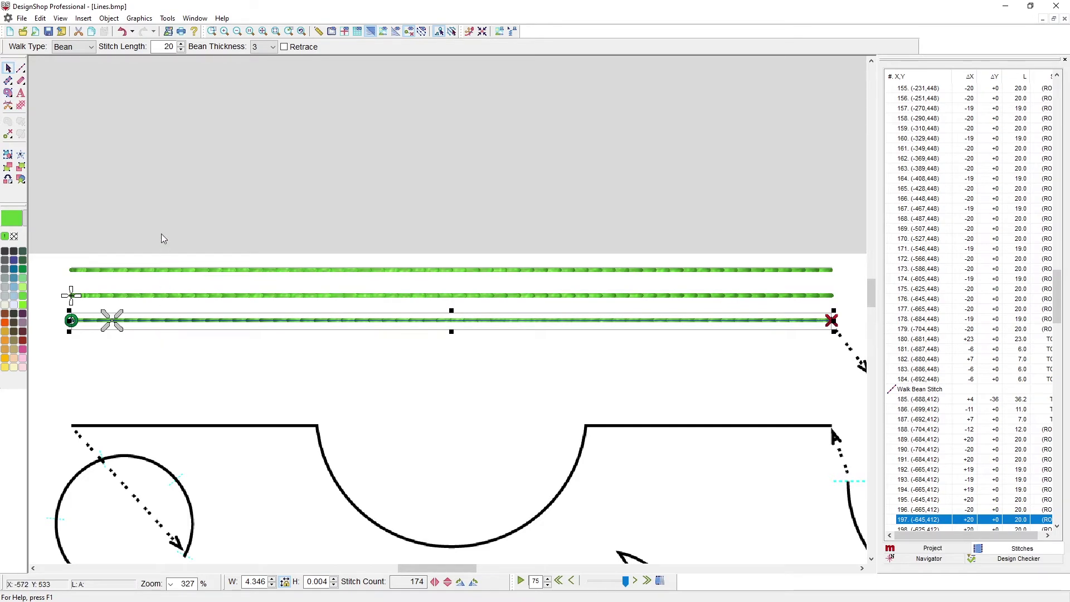
Digitize a Normal walk stitch from the large arc's left end, over the arc, along the short horizontal edge and back along the inner arc
click(176, 247)
scroll(471, 409, down, 3)
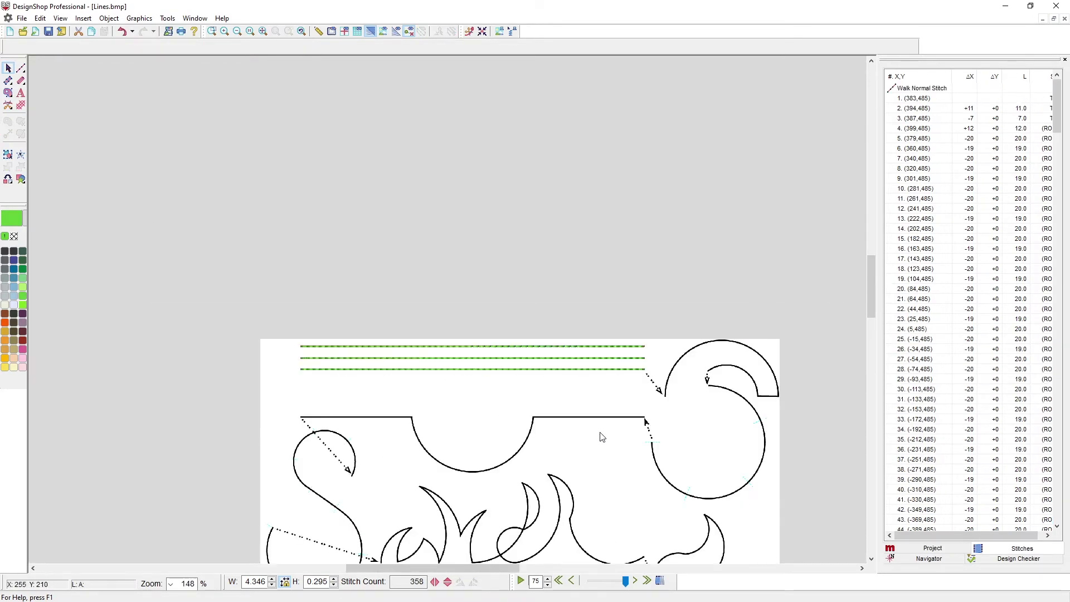
scroll(518, 446, up, 3)
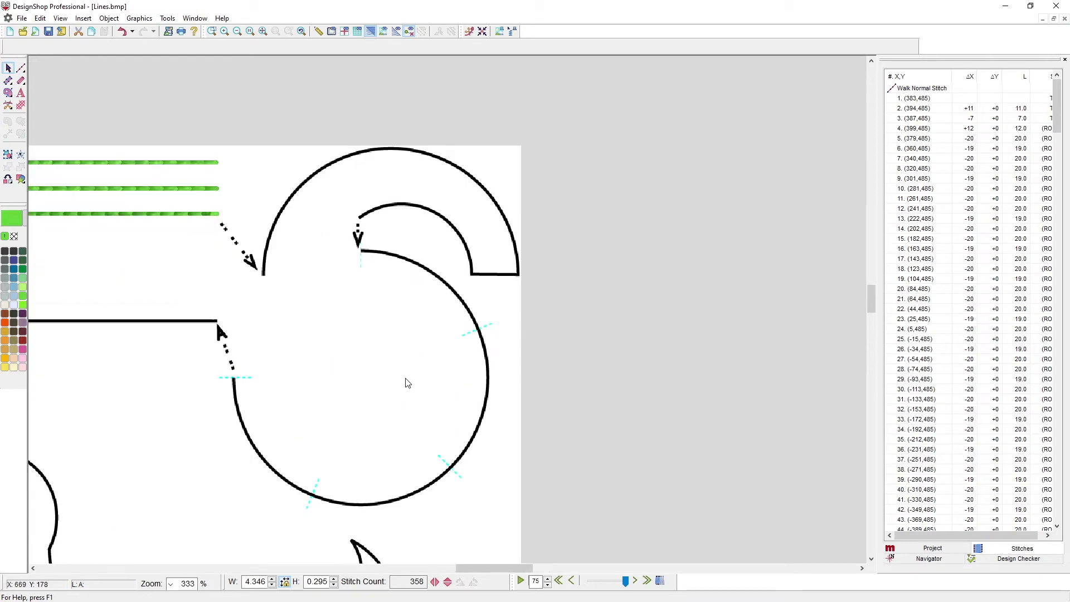
click(22, 69)
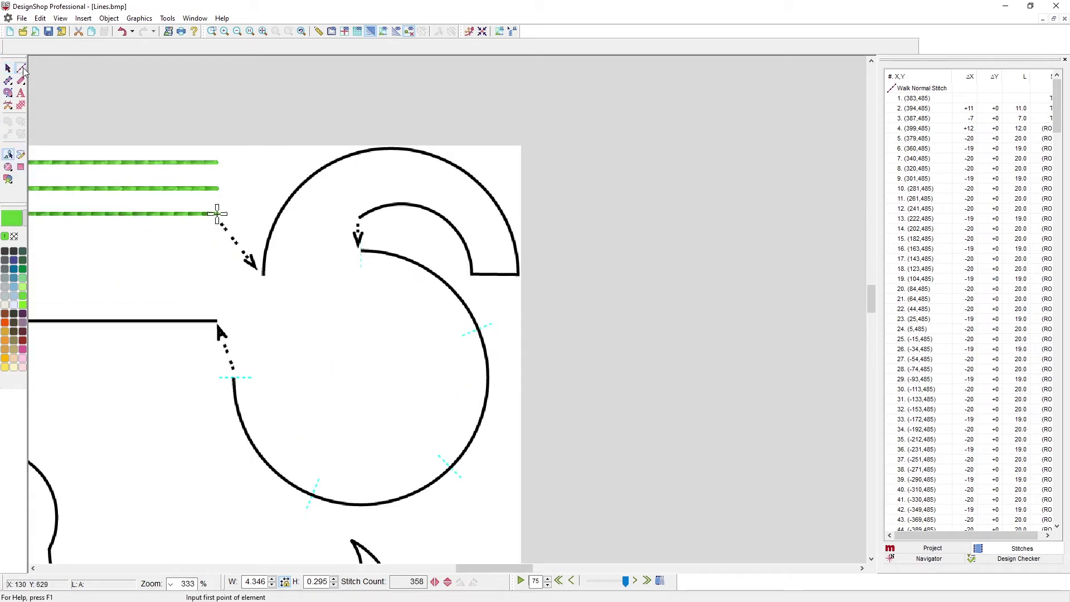
click(63, 49)
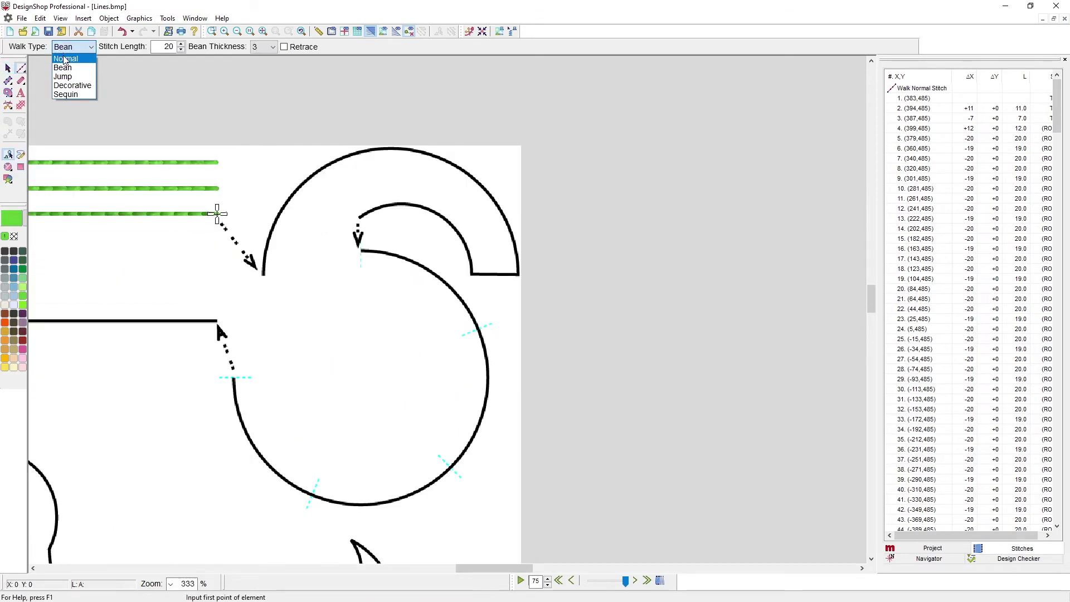
click(65, 59)
scroll(558, 244, up, 1)
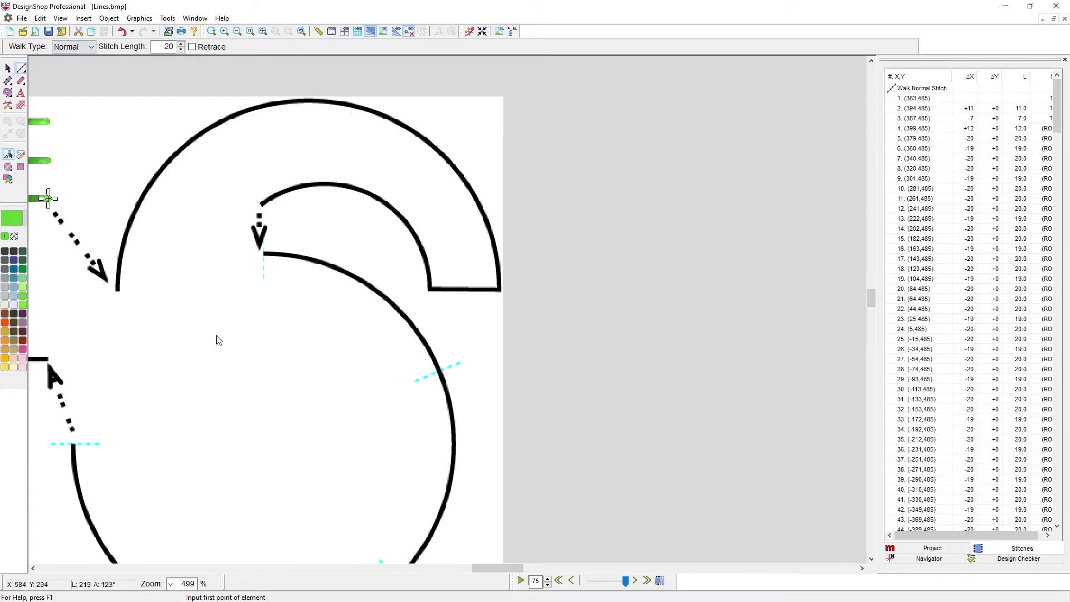
click(117, 291)
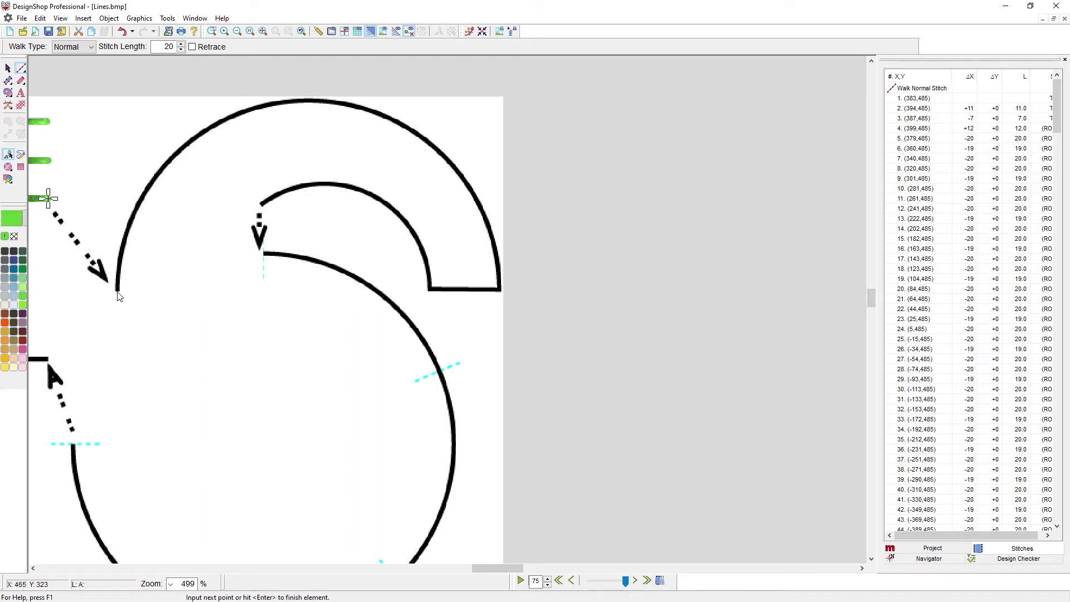
click(298, 103)
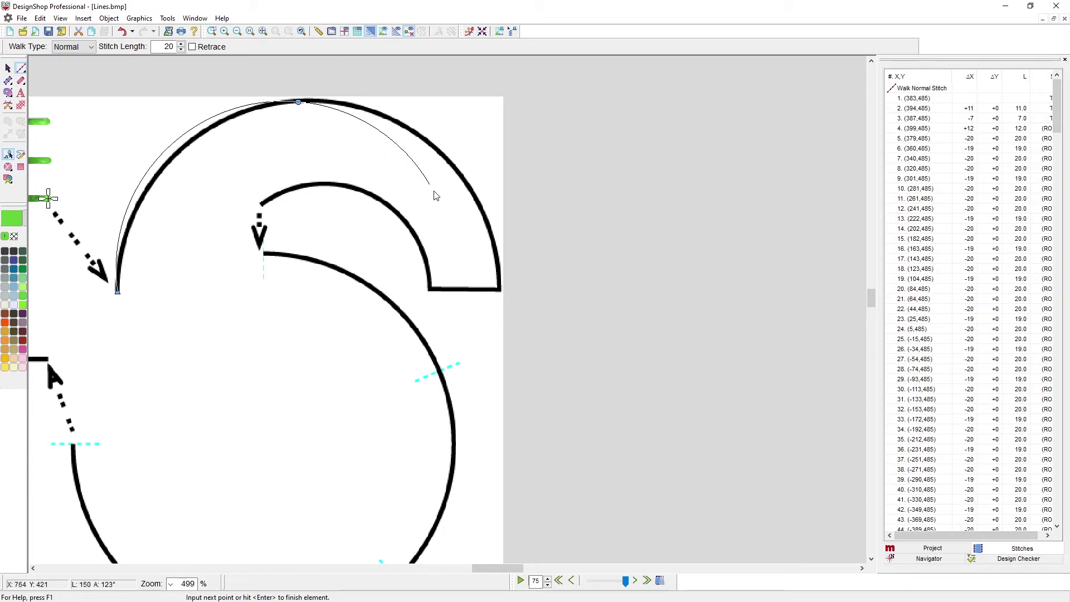
click(500, 290)
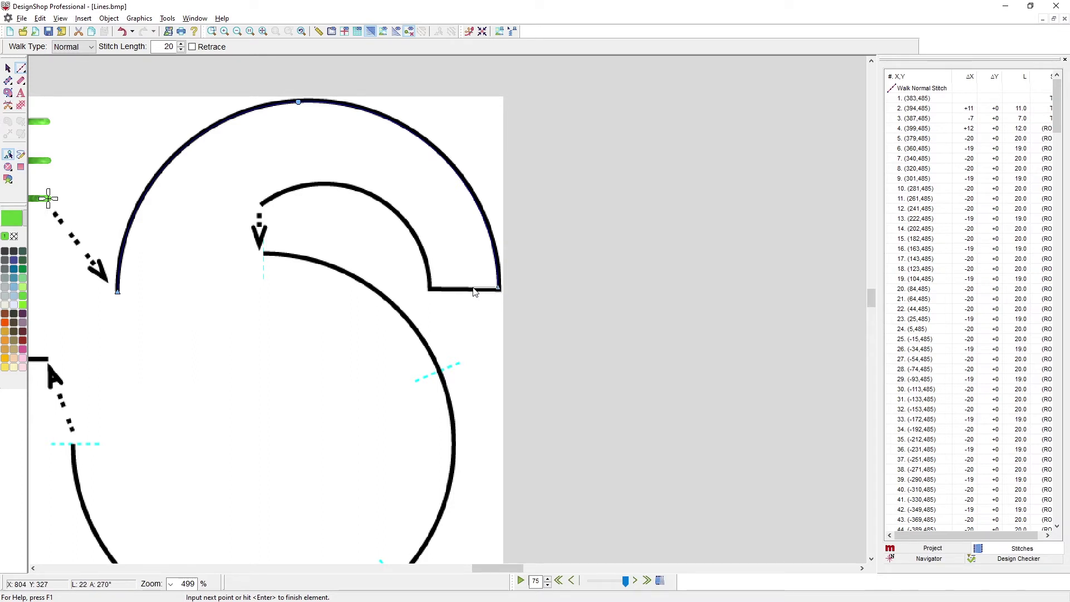
click(427, 288)
click(371, 195)
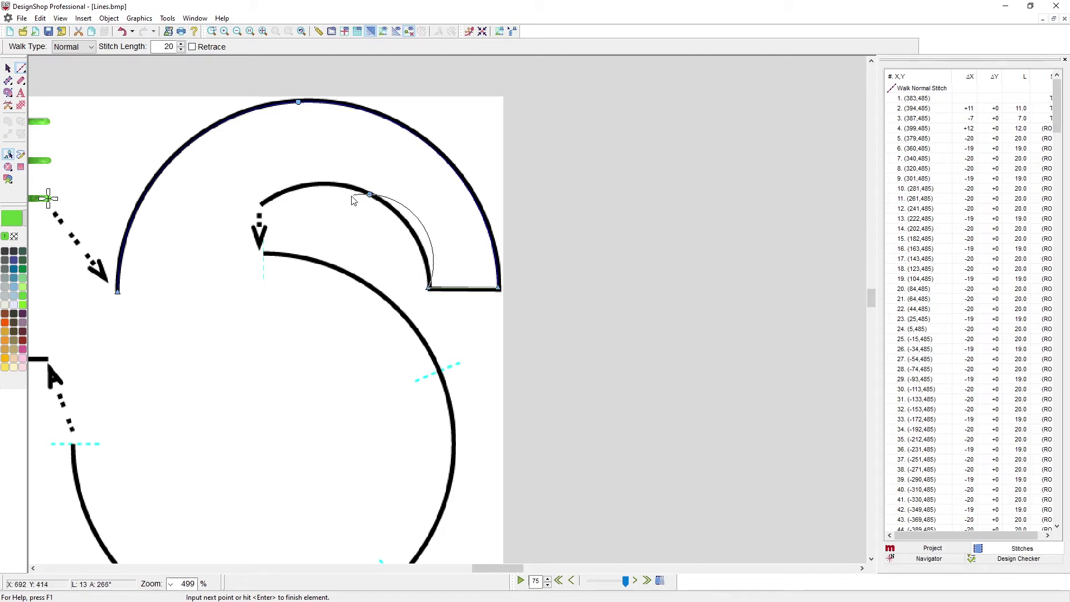
click(261, 205)
key(Return)
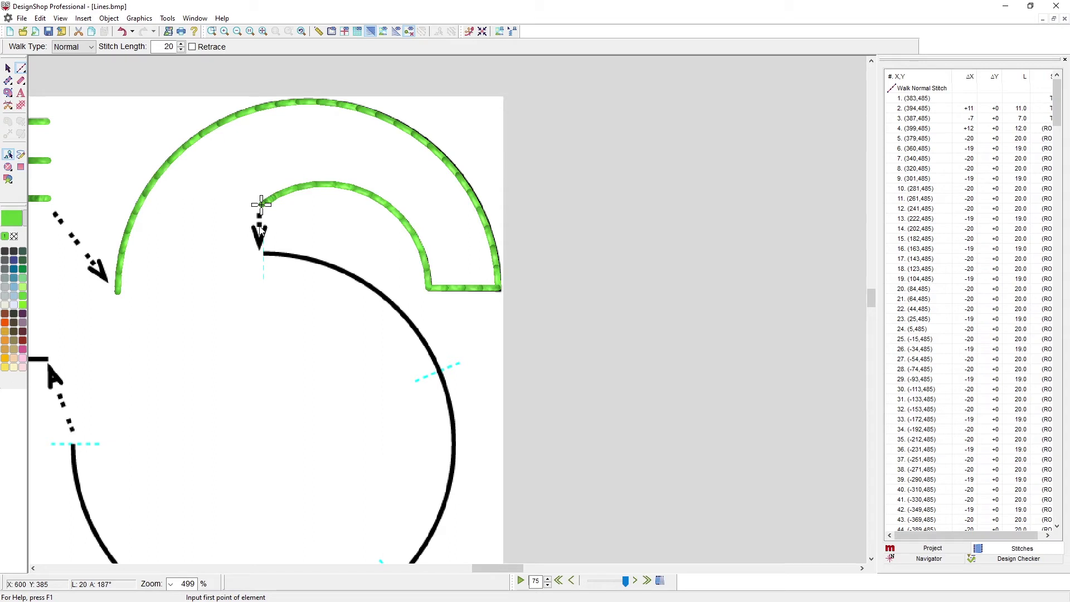
Digitize a Normal walk stitch clockwise along the open circle below the arcs, from its upper end to its left end
click(264, 256)
scroll(290, 263, down, 3)
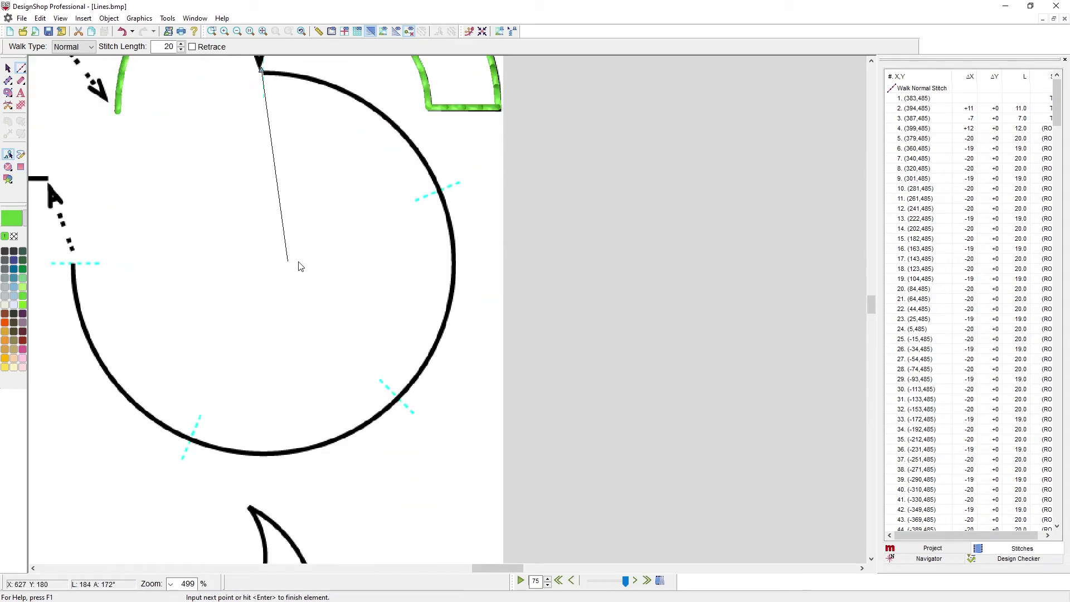
click(399, 401)
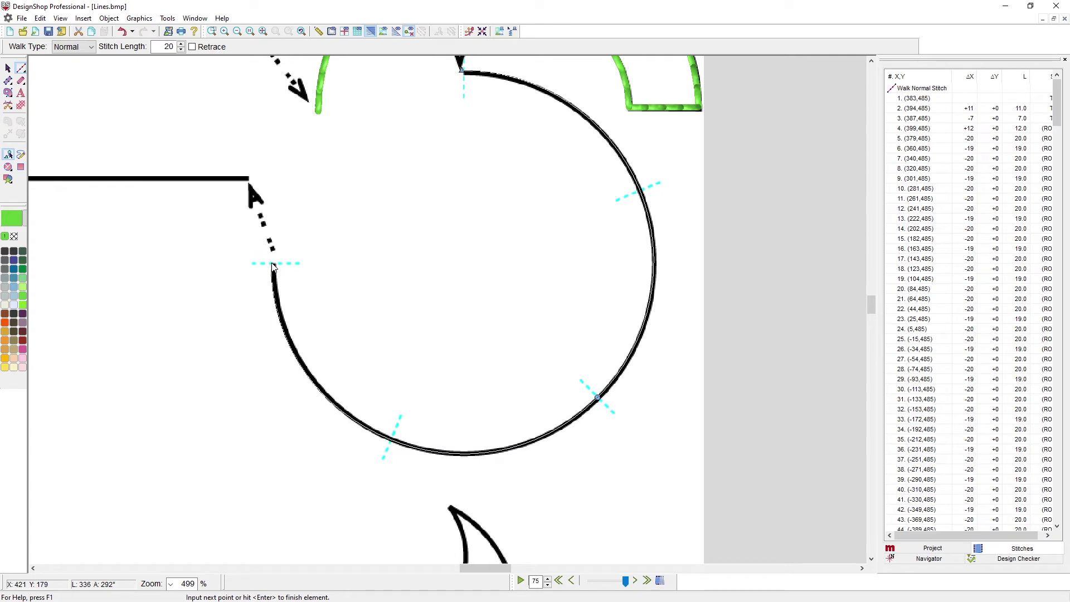
click(271, 266)
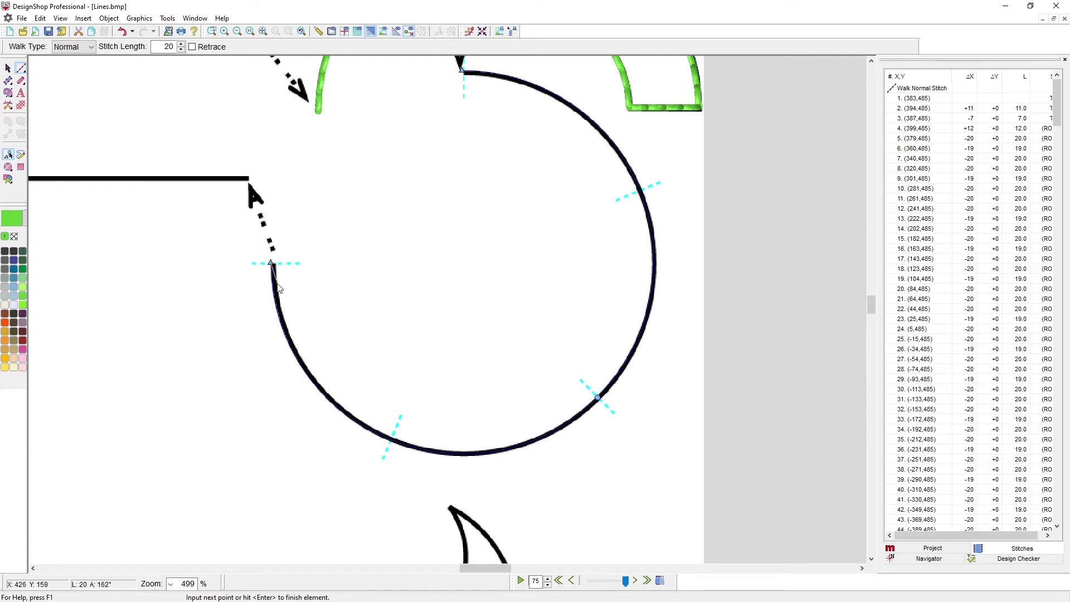
key(Return)
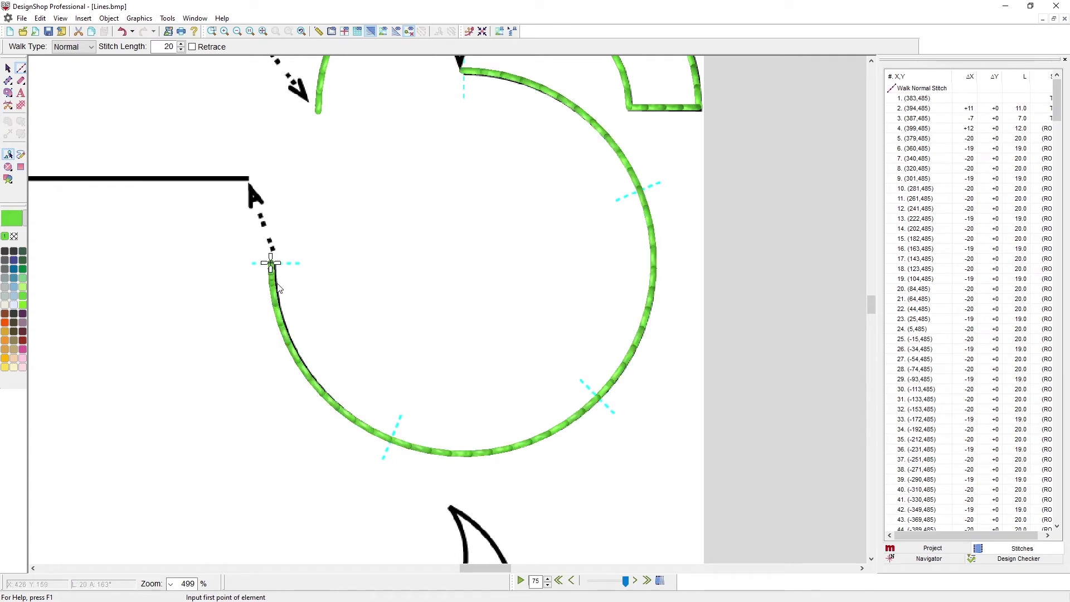
Delete the open circle's walk stitch and redigitize it as a Normal walk clockwise through the cyan marks, from upper end to left end
click(7, 68)
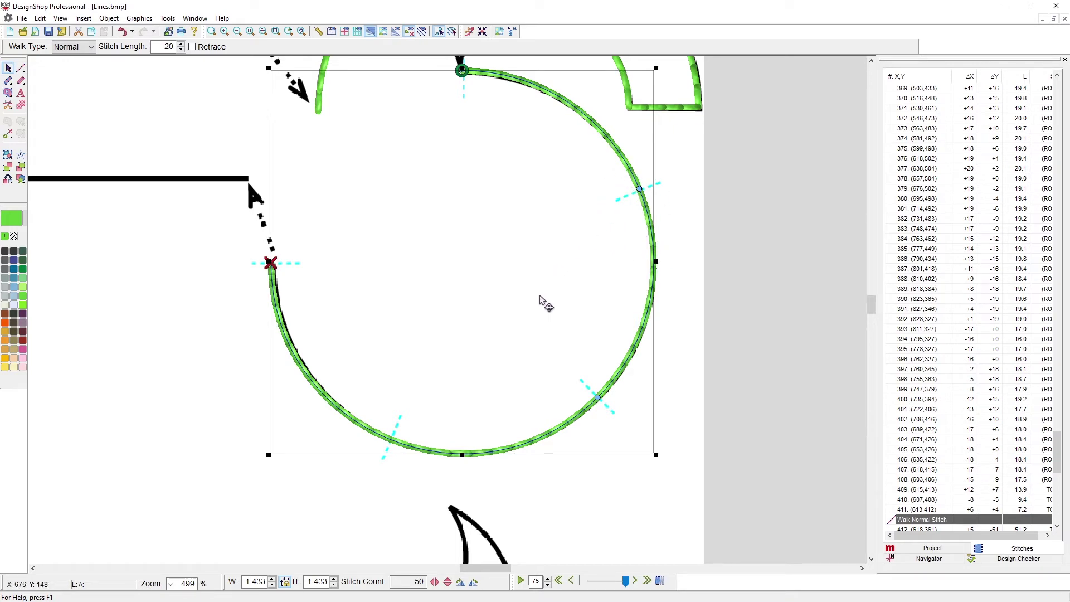
key(shift+Tab)
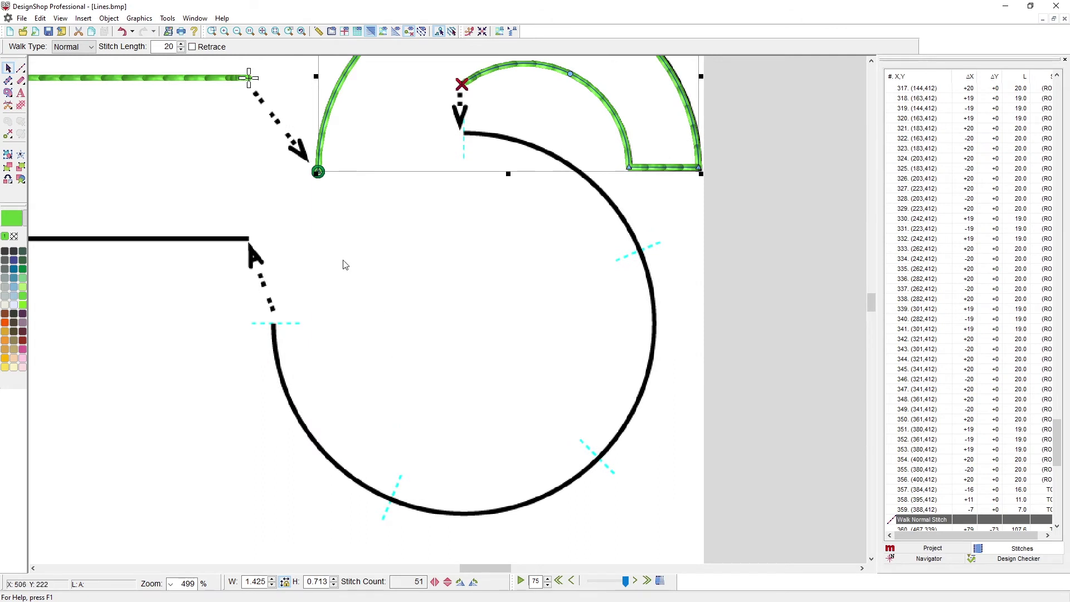
click(21, 68)
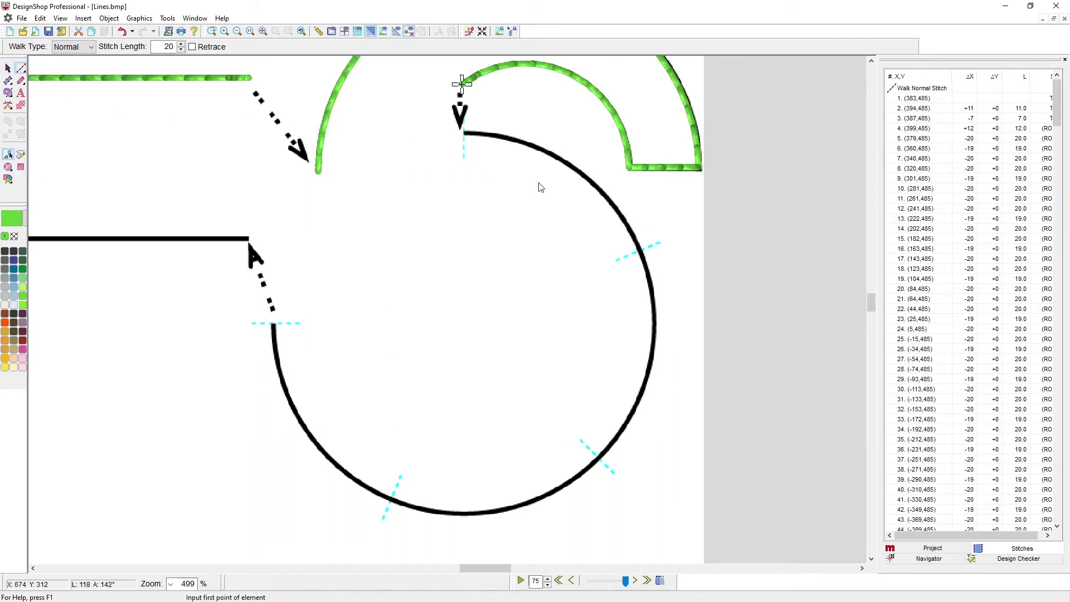
click(463, 133)
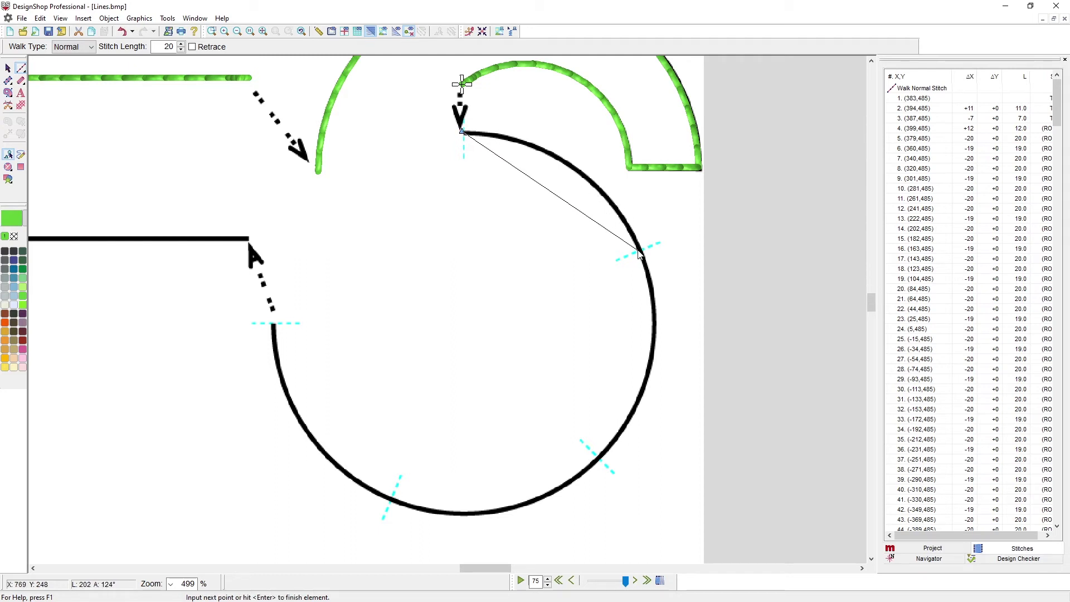
right_click(638, 251)
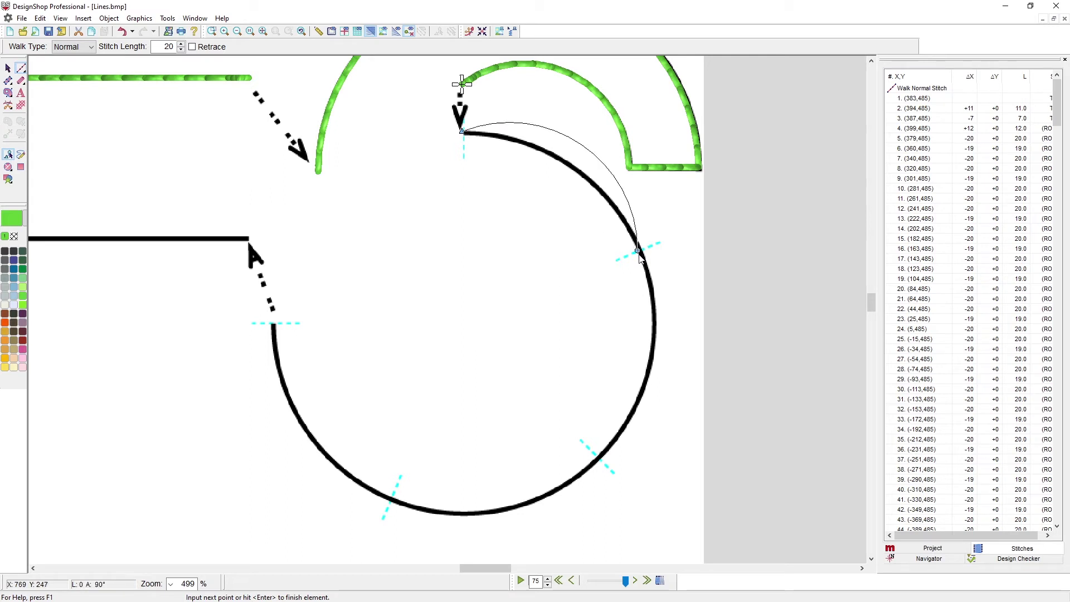
right_click(598, 458)
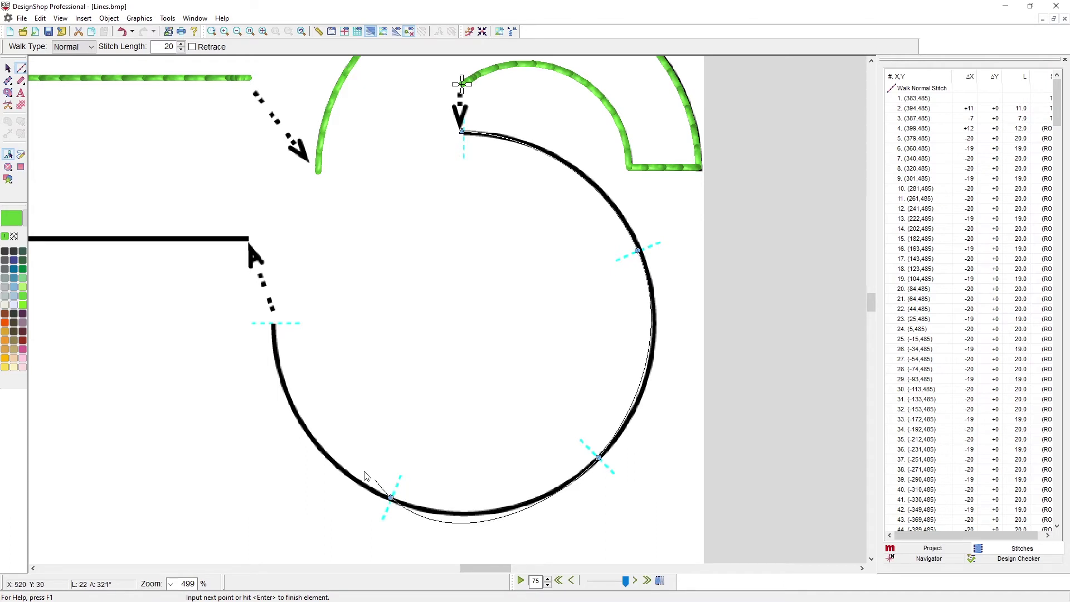
click(390, 498)
click(273, 324)
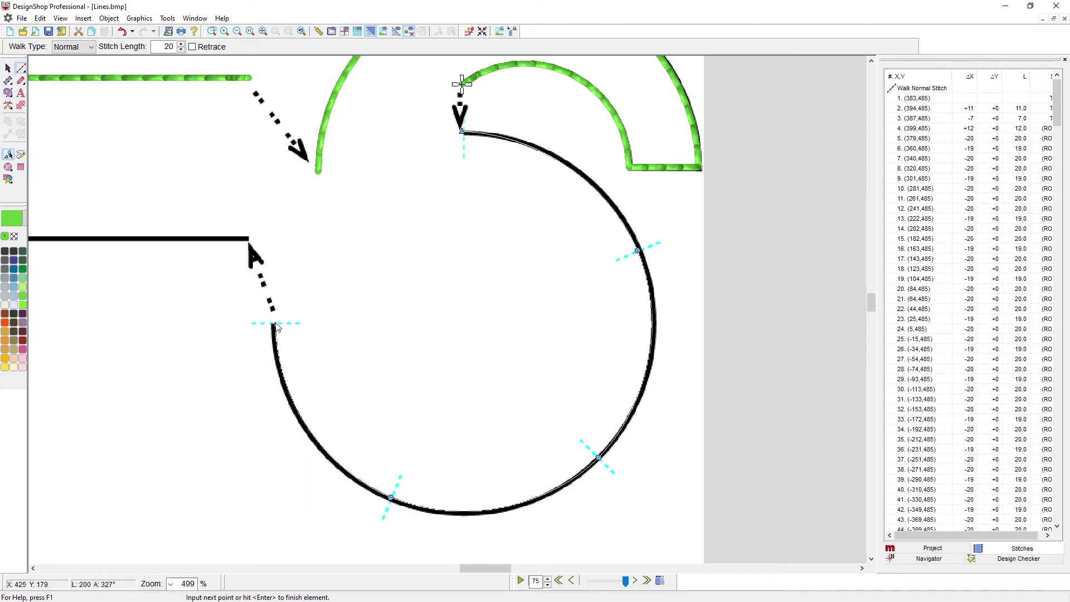
click(276, 325)
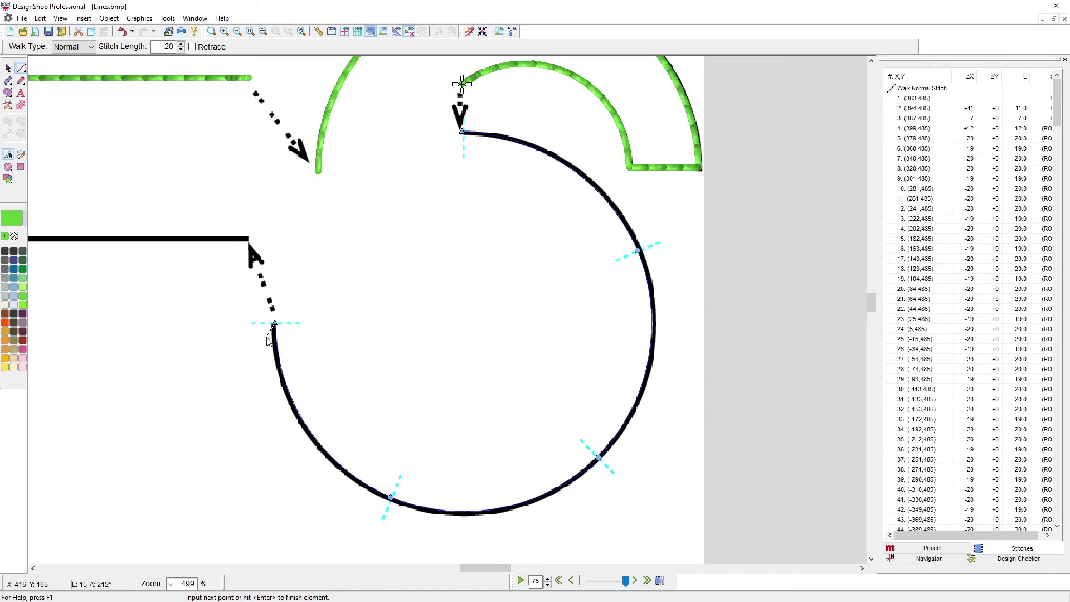
key(Return)
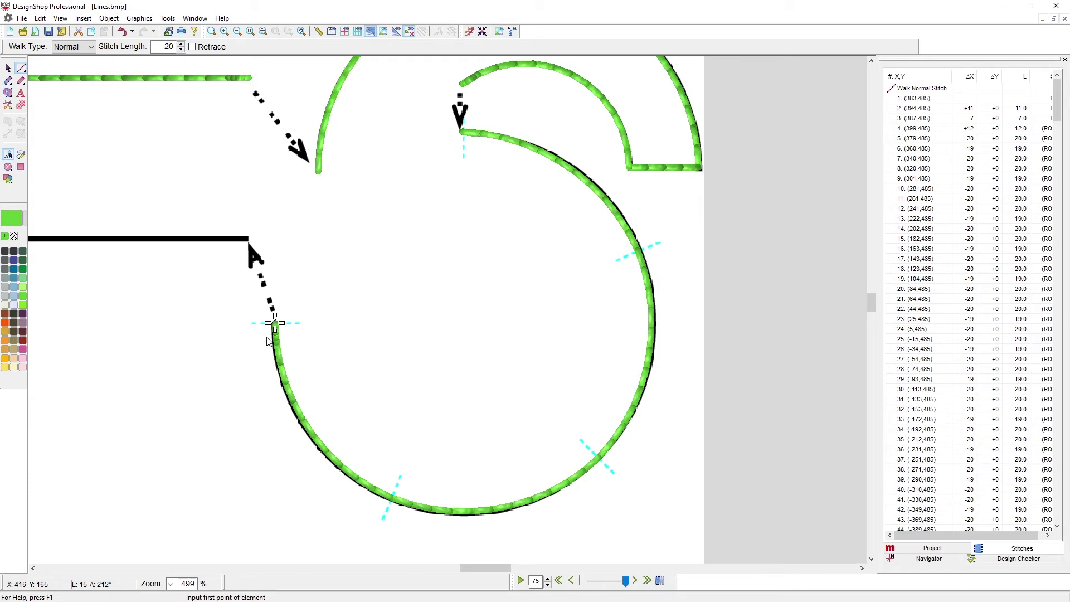
Digitize a straight Normal walk stitch from the right end to the left end of the line interrupted by the half circle
scroll(267, 341, down, 3)
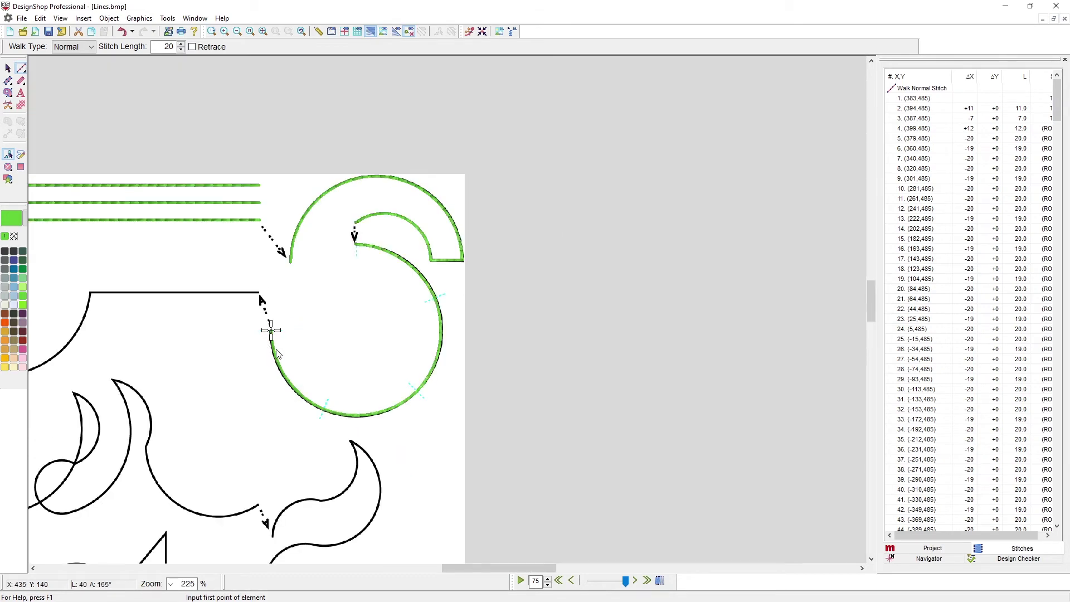
scroll(277, 354, left, 5)
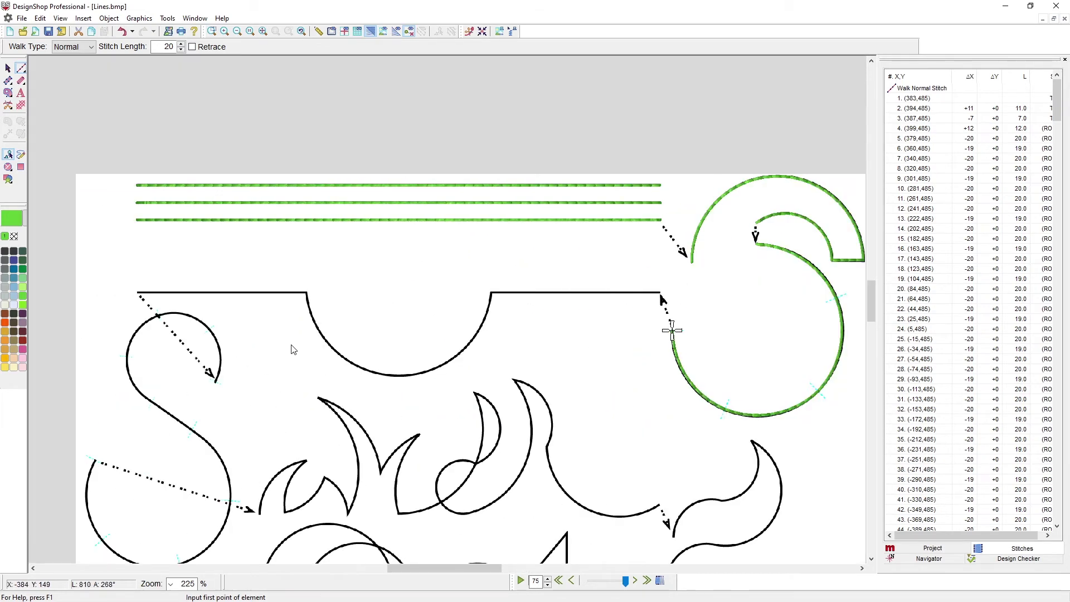
scroll(236, 317, up, 1)
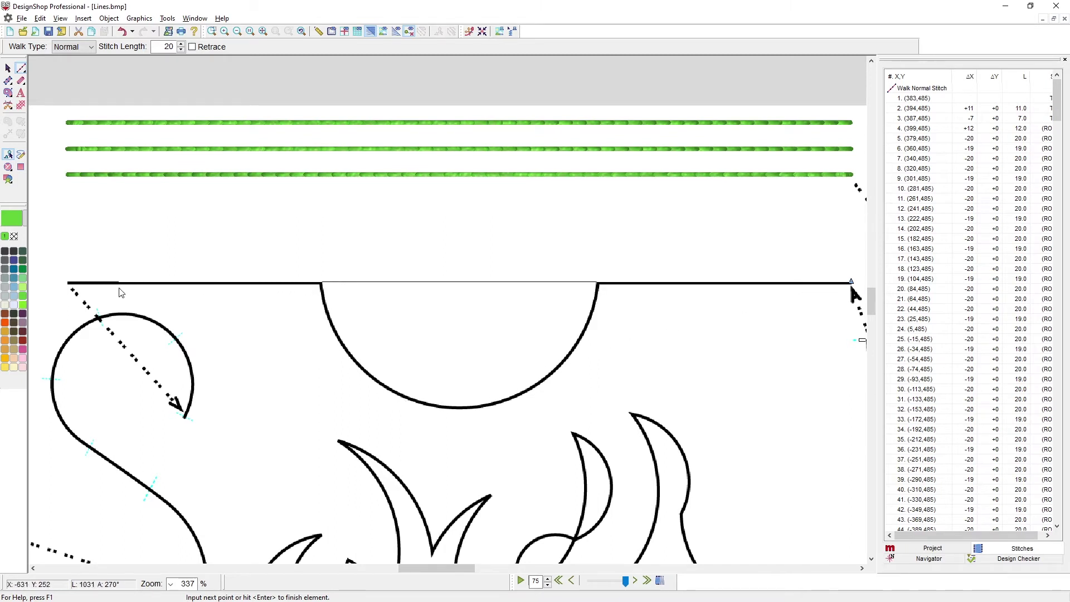
click(69, 285)
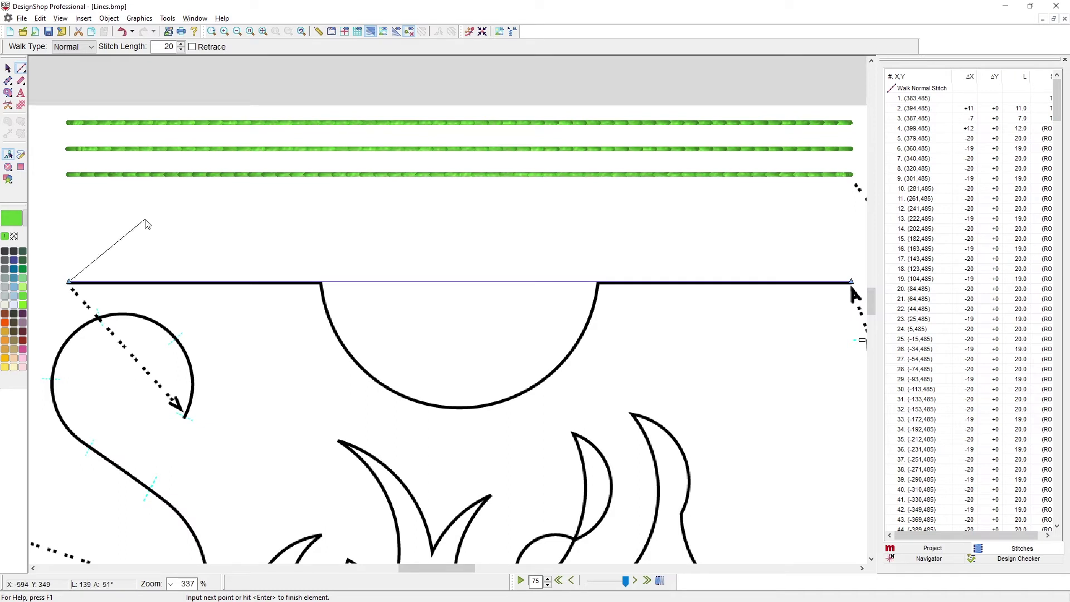
key(Return)
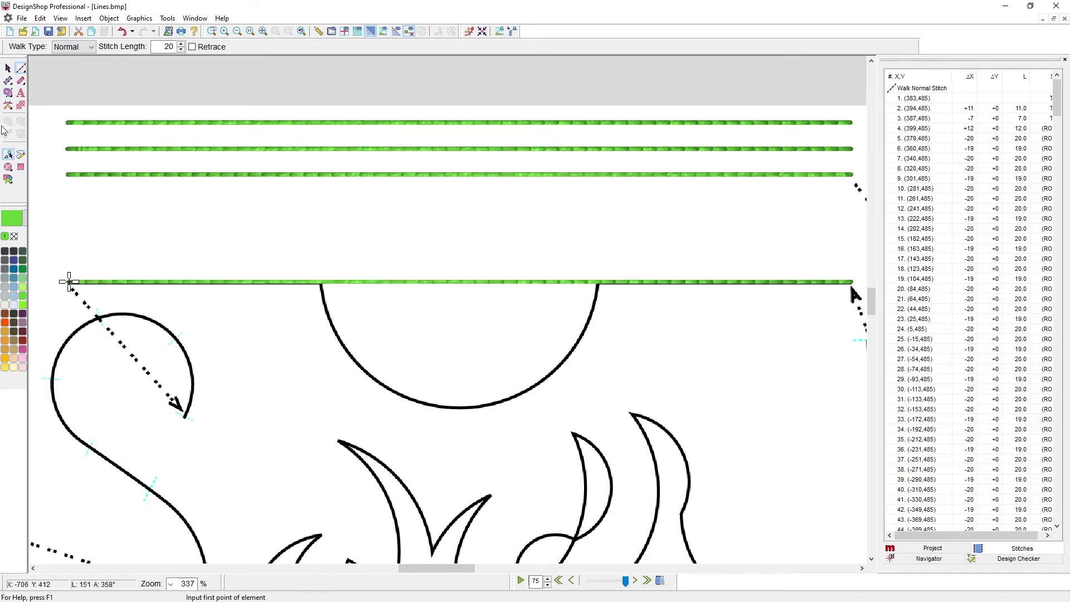
Reshape the middle section of the straight walk with a curve point and its handles to follow the half circle below the line
click(8, 67)
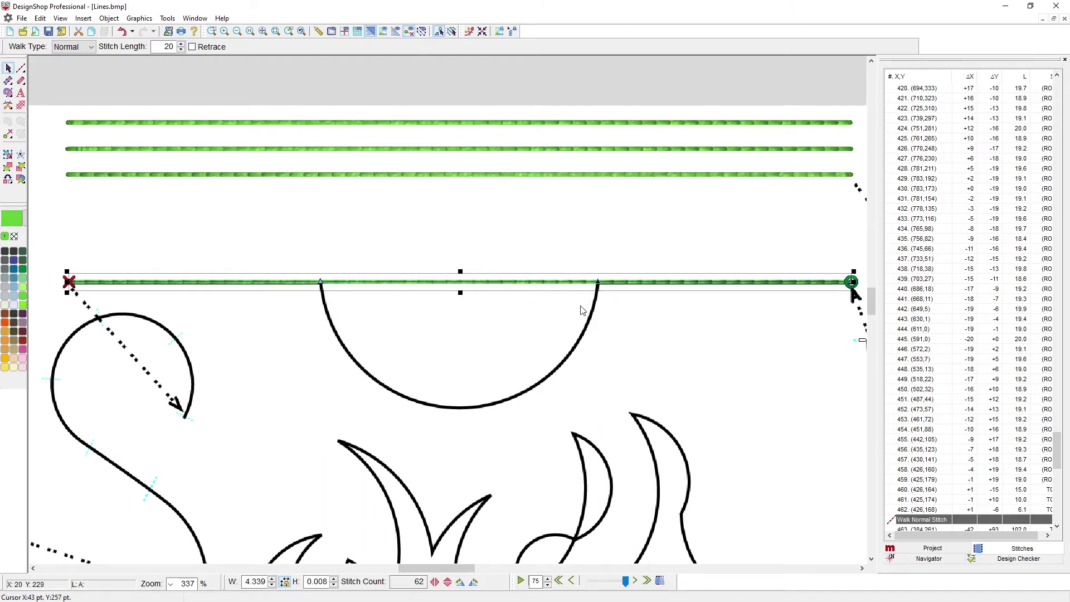
click(461, 282)
drag(460, 283, 533, 403)
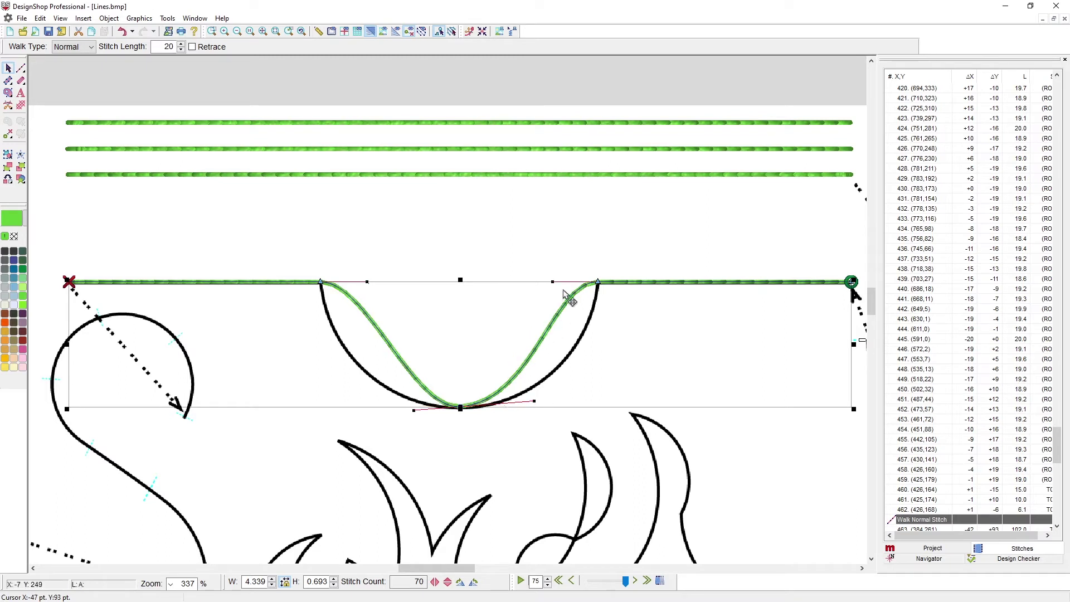
drag(557, 287, 576, 335)
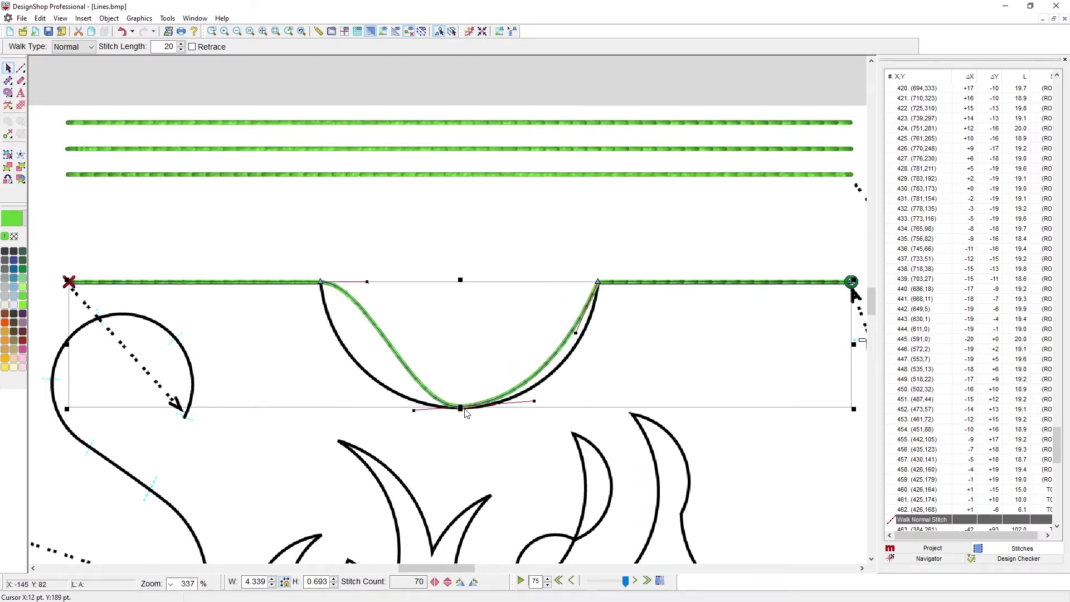
drag(461, 411, 460, 409)
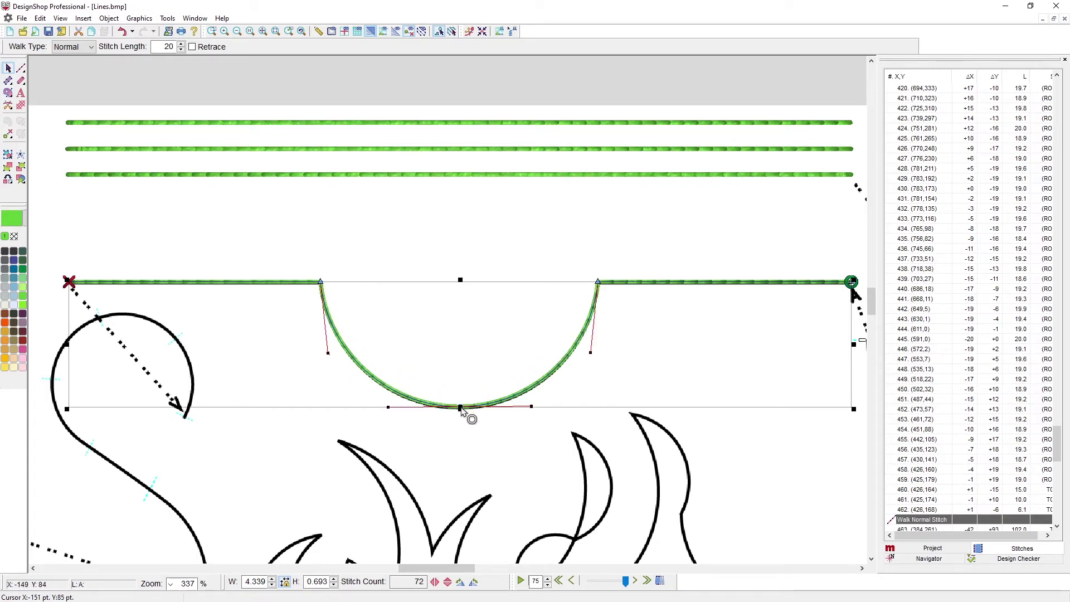
Begin a Normal walk stitch at the S-shape's upper end, tracing its upper loop and straight diagonal, with the loop's curve points between cyan marks
scroll(468, 401, down, 4)
scroll(468, 395, left, 3)
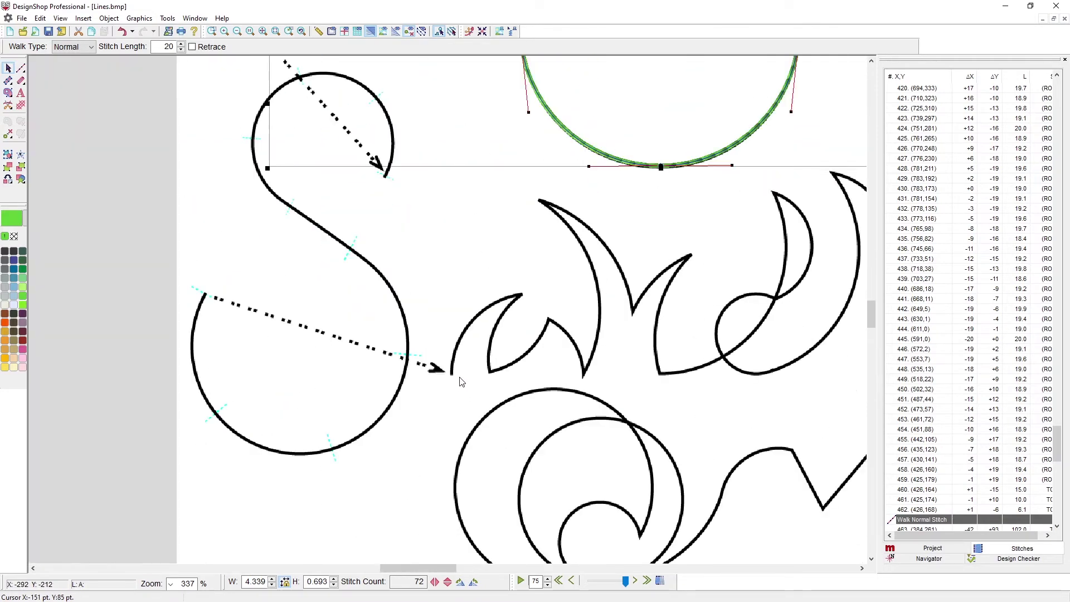
click(21, 67)
scroll(357, 162, up, 2)
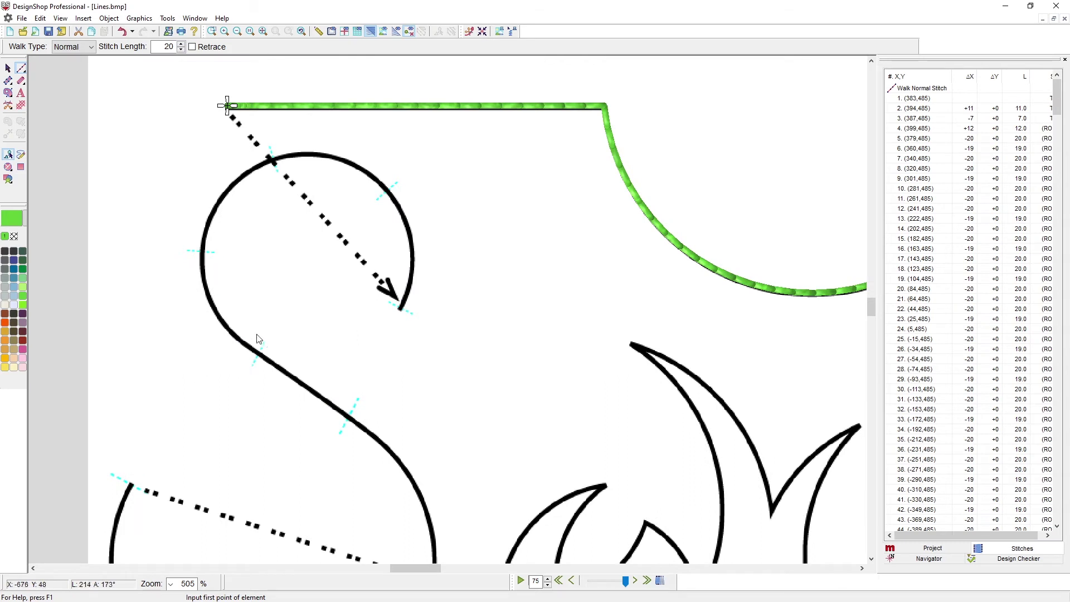
click(401, 309)
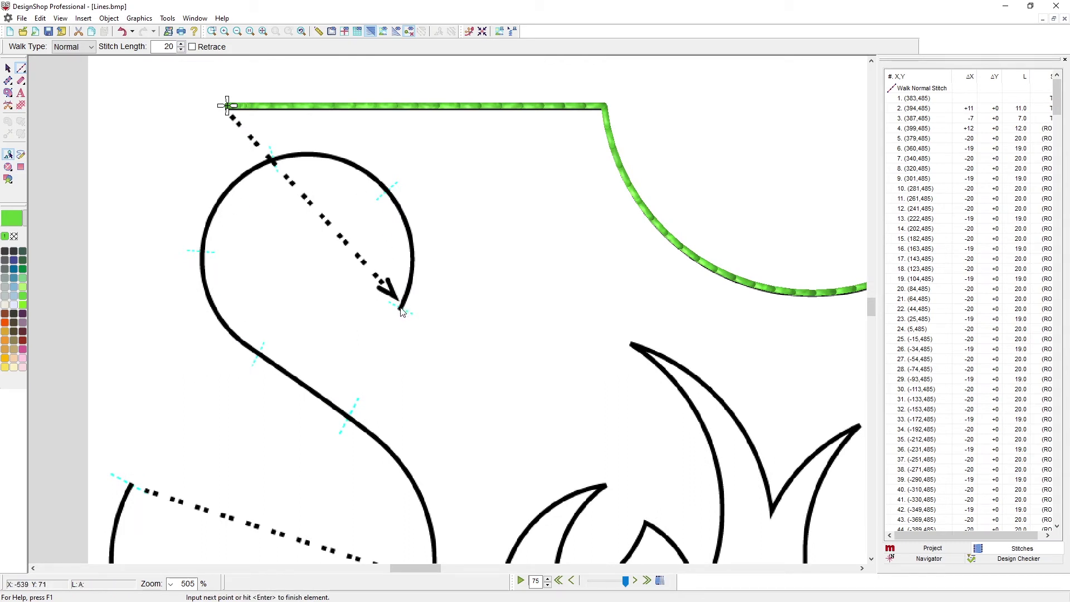
click(336, 157)
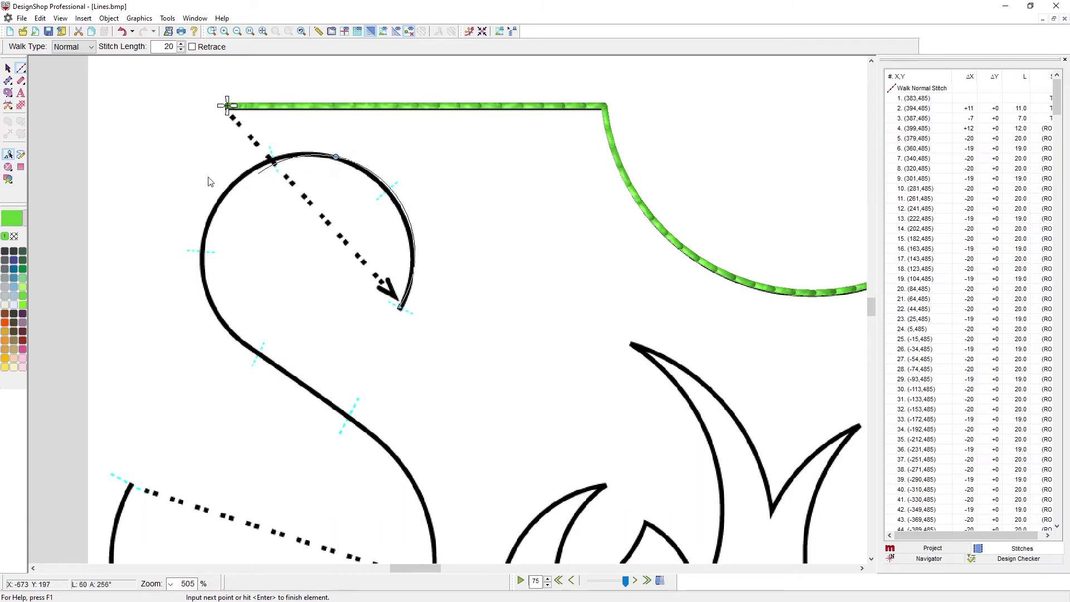
click(212, 216)
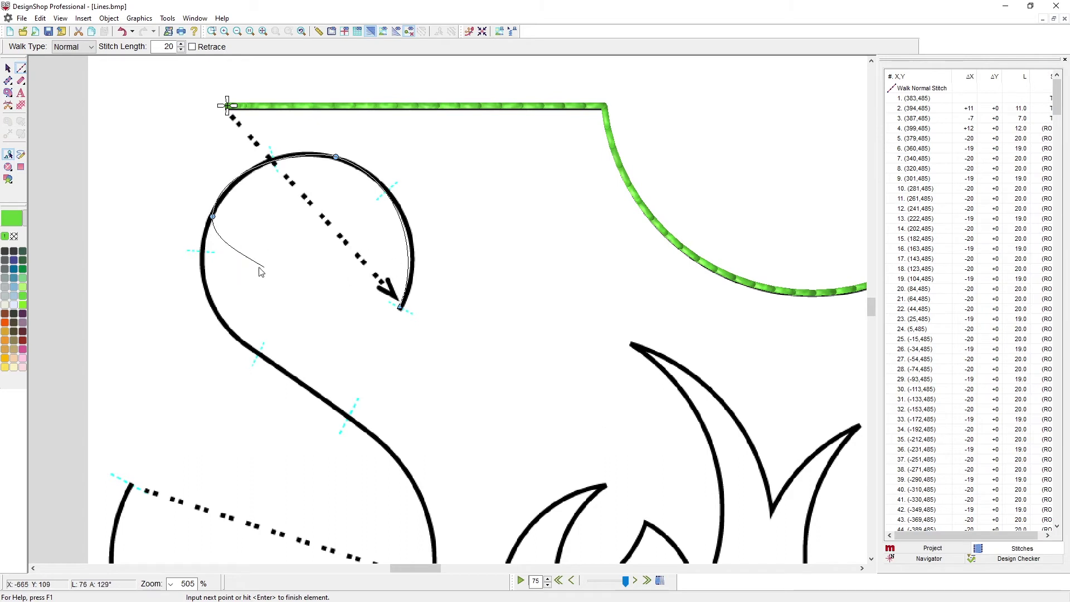
click(220, 200)
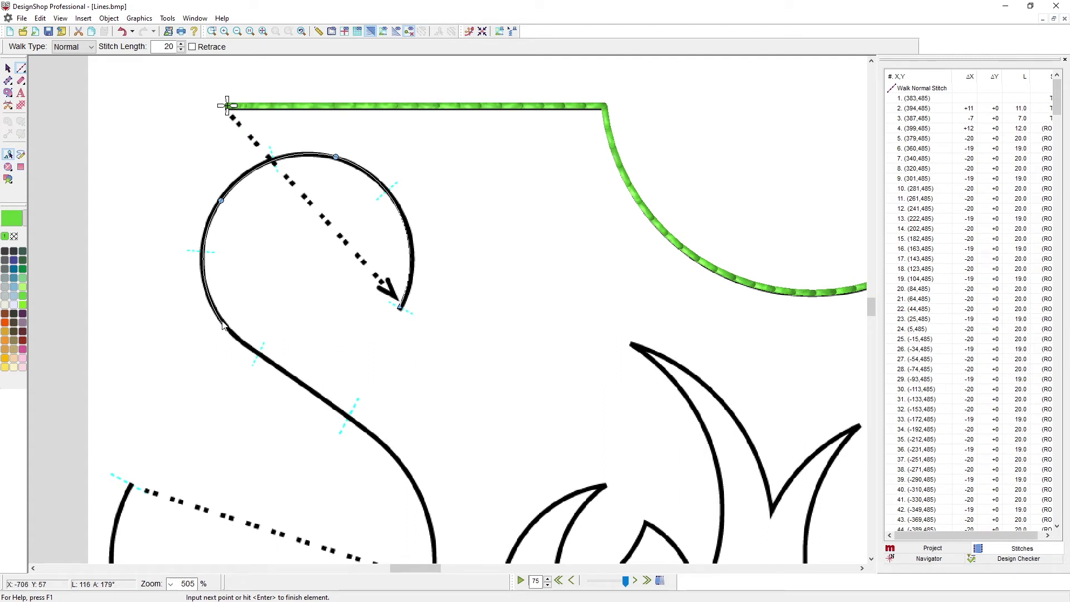
click(258, 355)
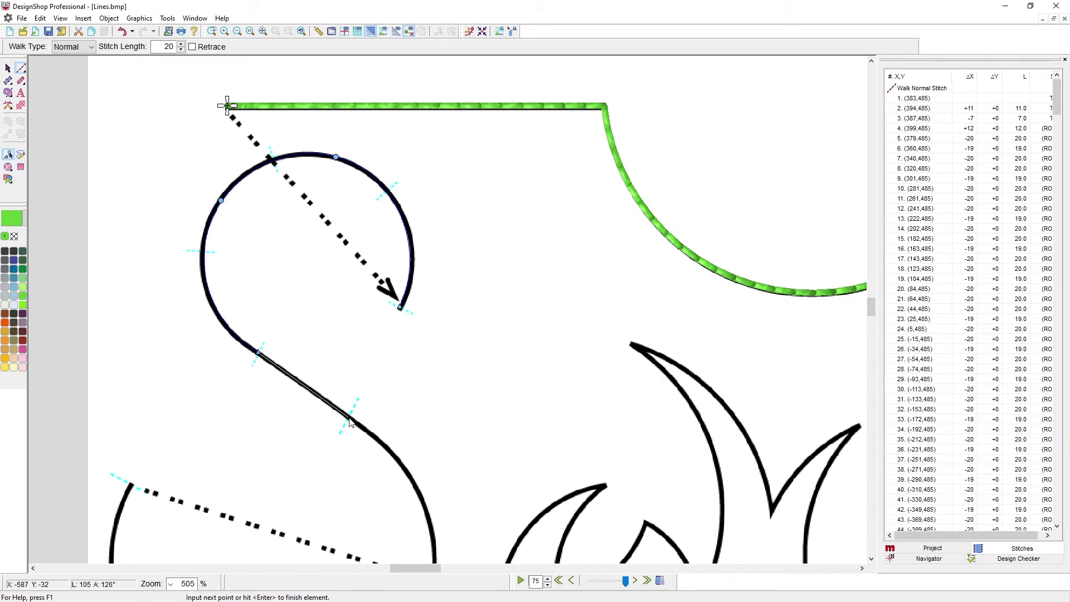
click(350, 422)
Continue the S-shape's walk clockwise around the lower loop through the cyan marks and finish it at the loop's open left end
scroll(370, 440, down, 5)
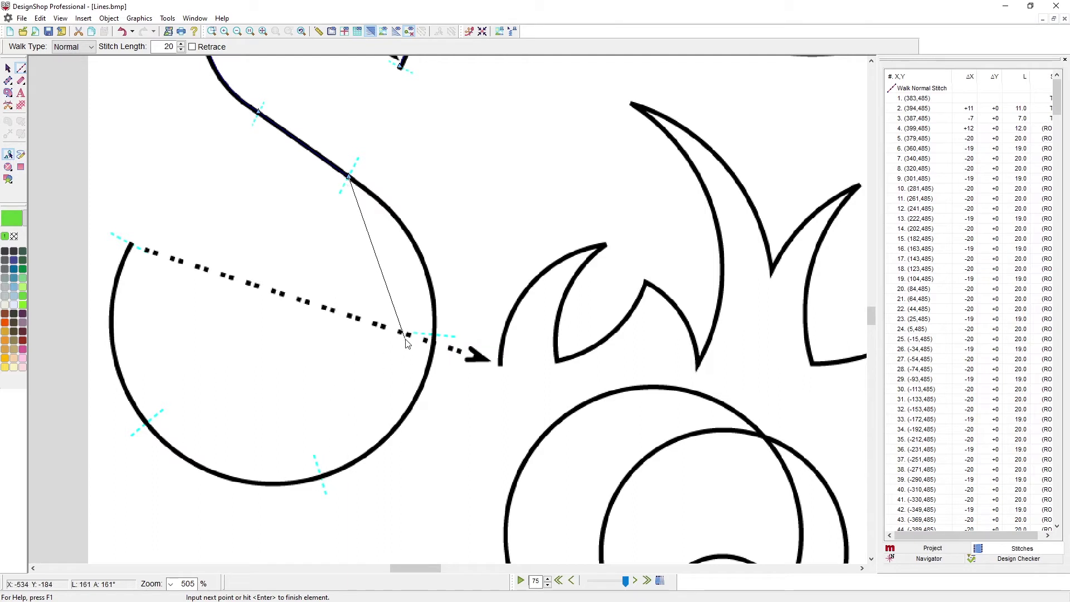
click(434, 337)
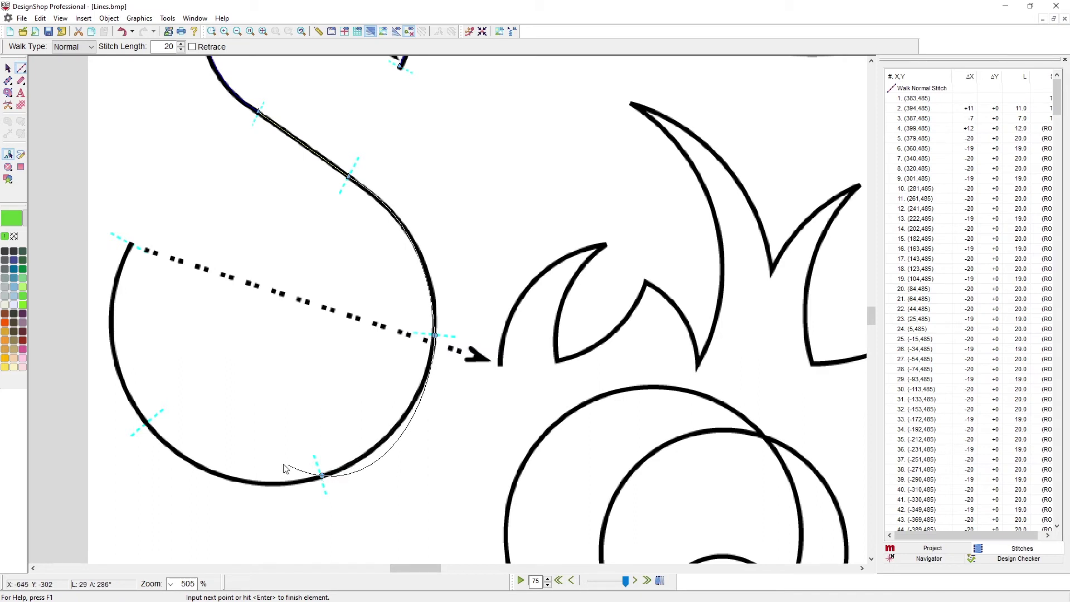
click(321, 475)
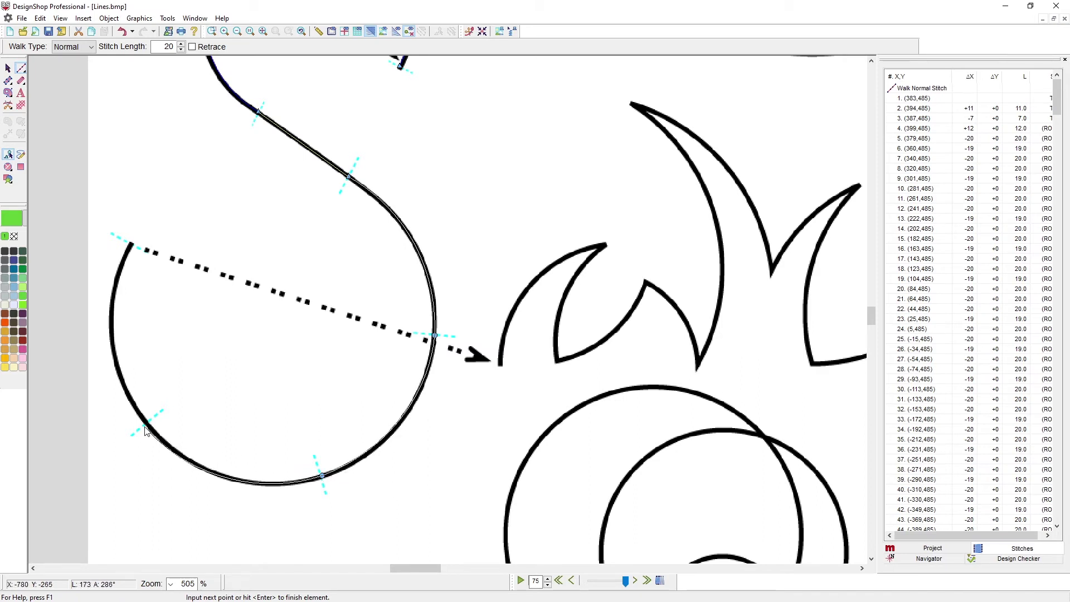
click(147, 424)
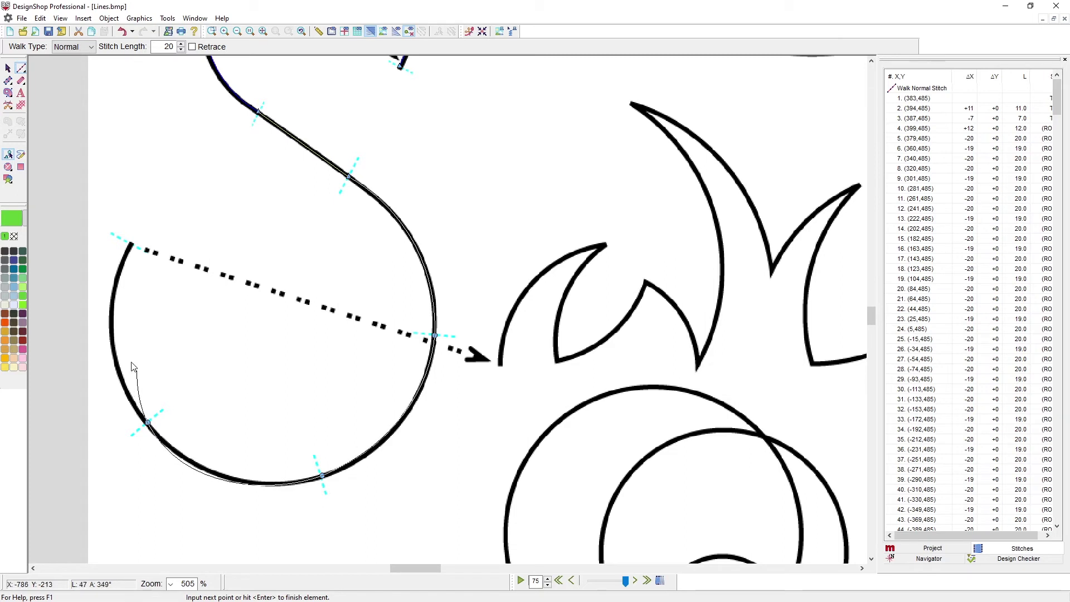
click(130, 246)
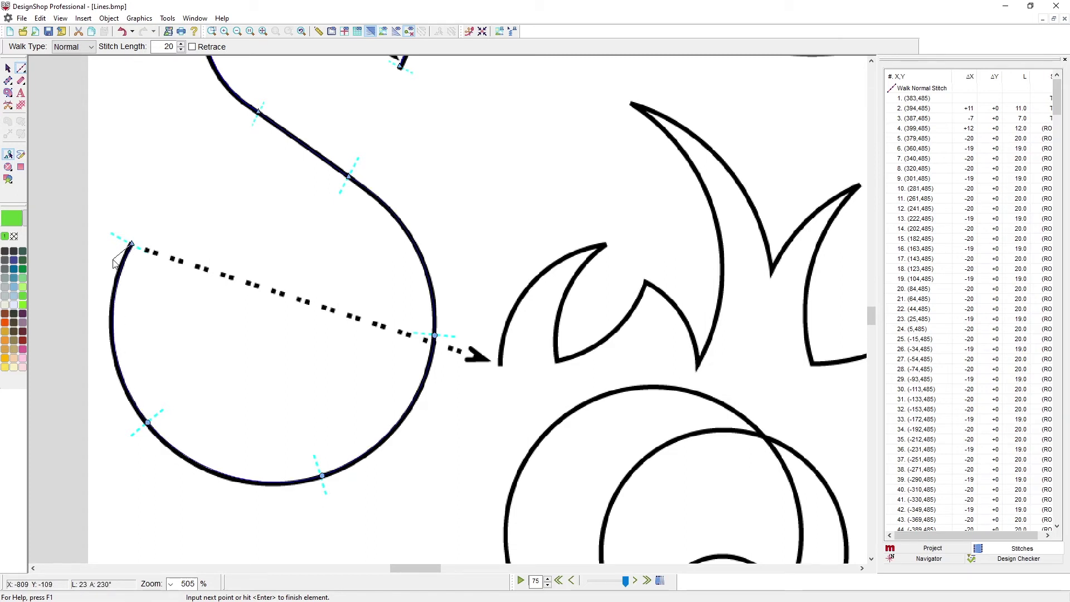
key(Return)
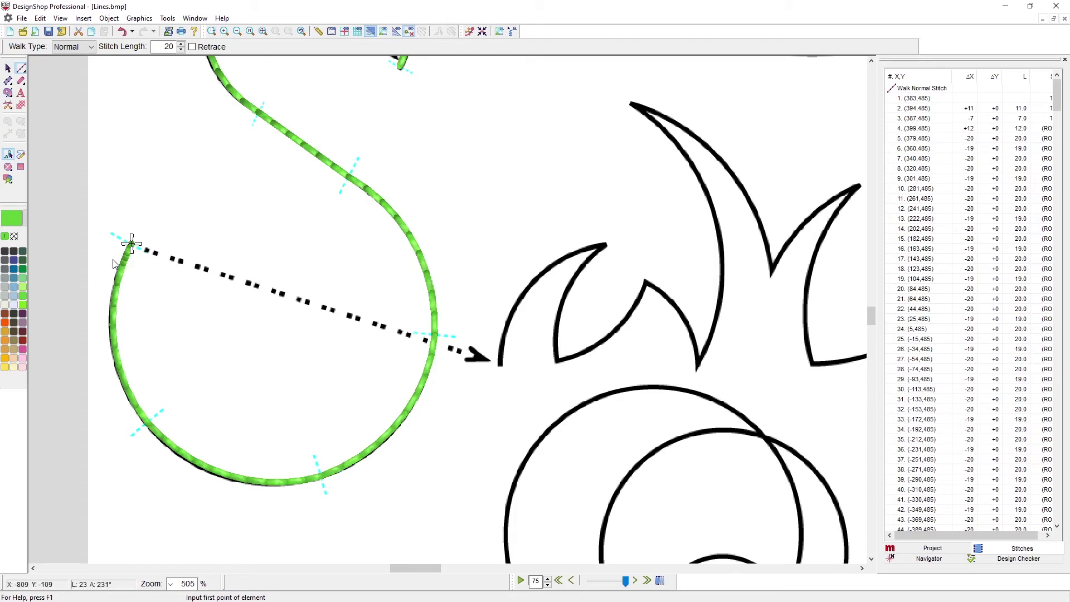
Begin a Normal walk stitch at the spiked line's arrow-marked end, tracing the first spike and the dip to the next small peak with mid-arc curve points
scroll(426, 273, right, 5)
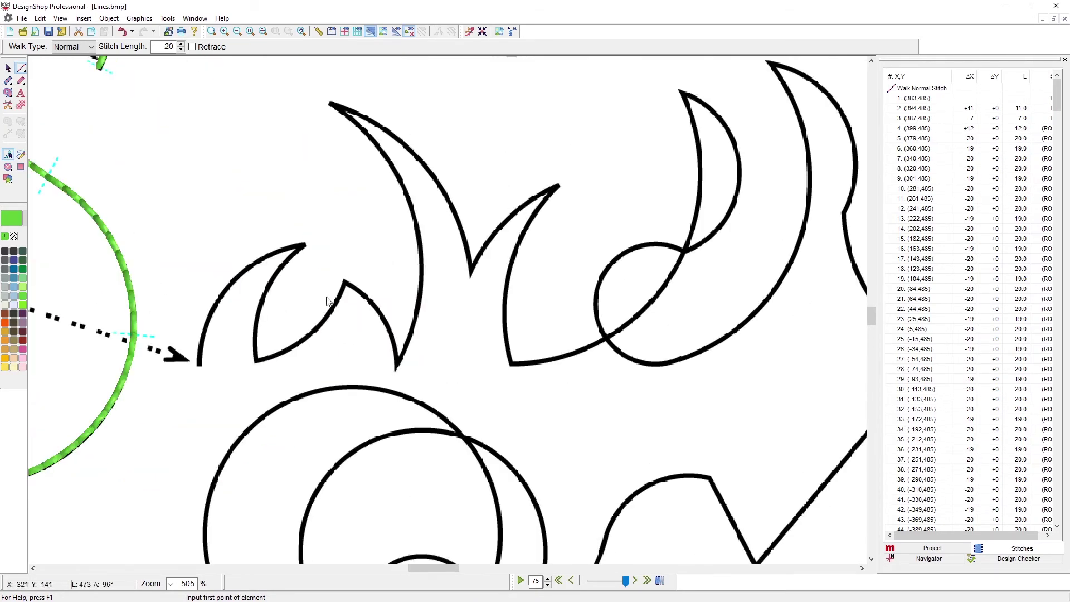
scroll(260, 335, up, 1)
scroll(282, 372, up, 1)
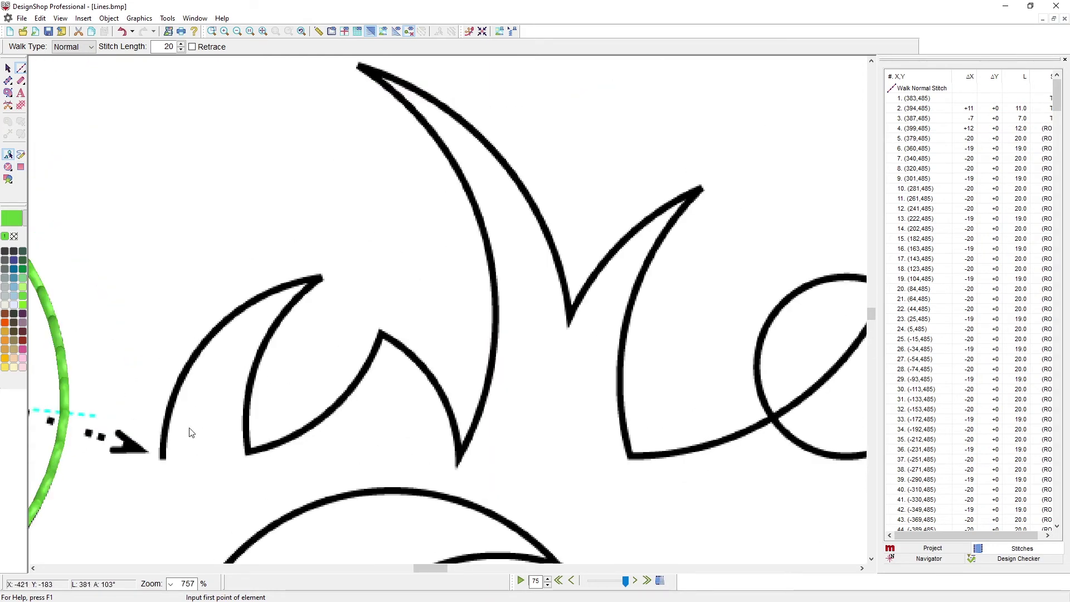
click(162, 457)
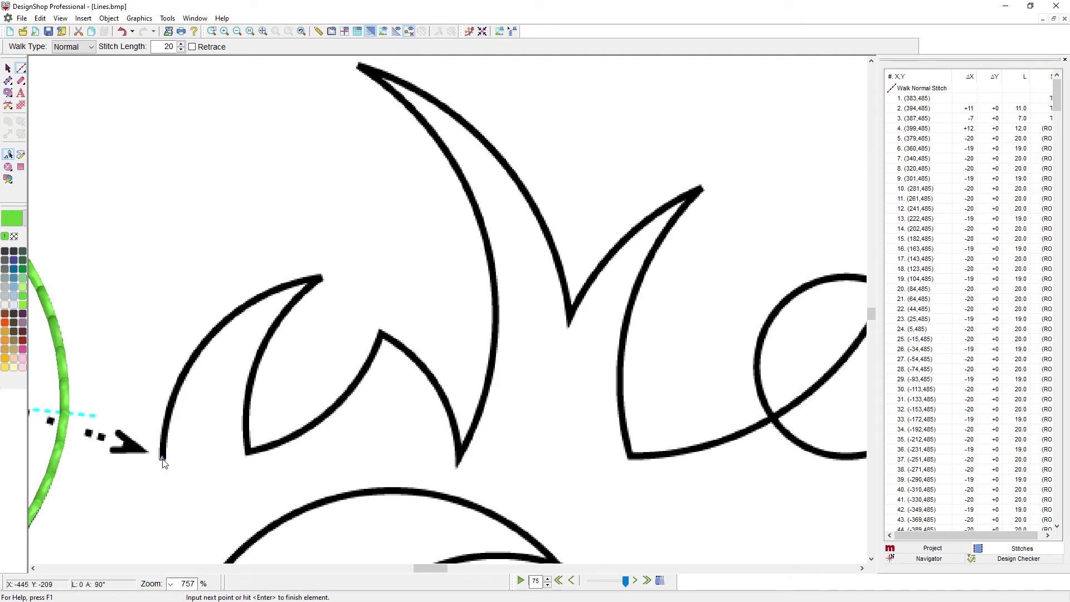
click(215, 331)
click(255, 363)
click(248, 453)
click(329, 413)
click(380, 334)
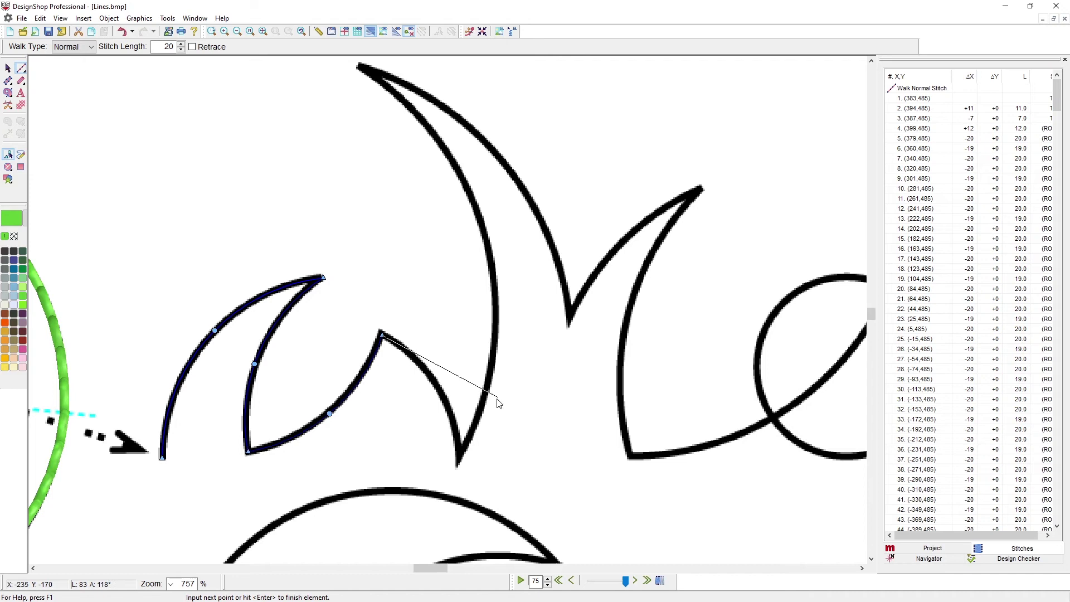
Continue the walk down to the sharp valley, up to the tall spike's tip and down its outer side, with one curve point per arc
click(430, 375)
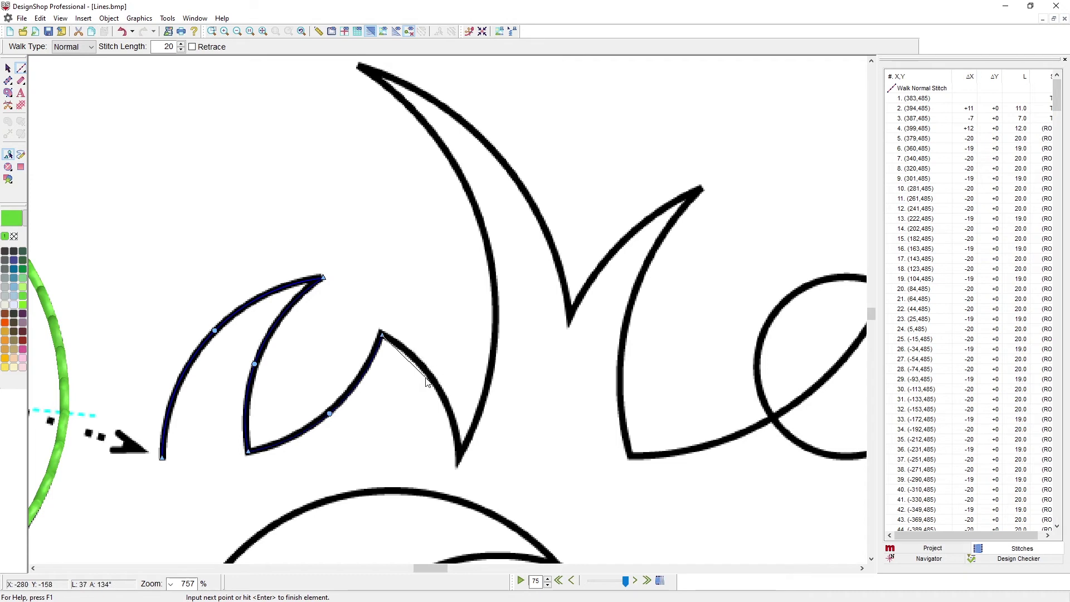
click(457, 463)
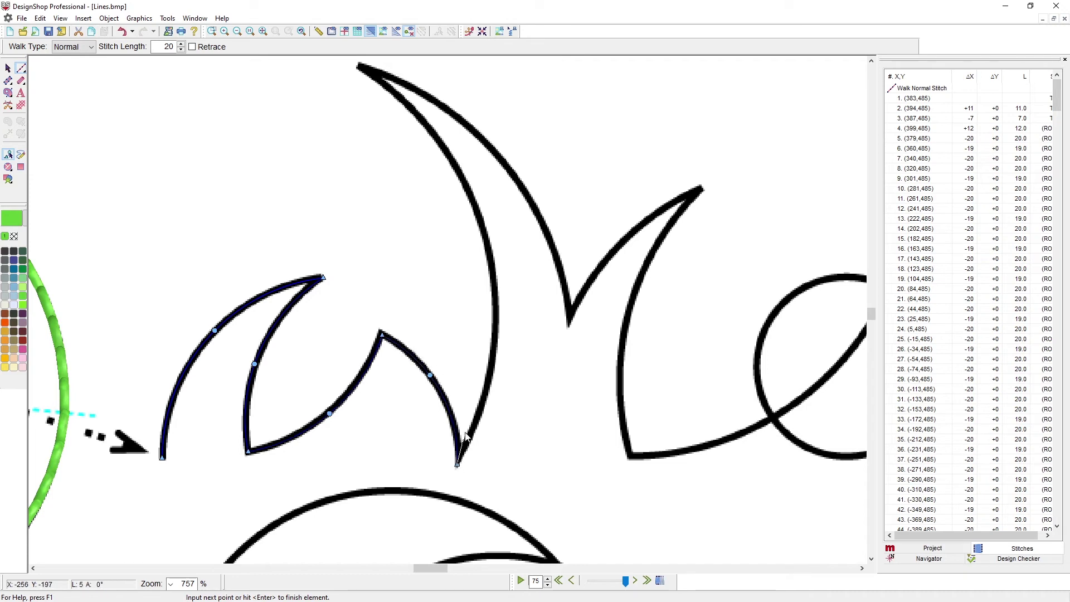
click(480, 229)
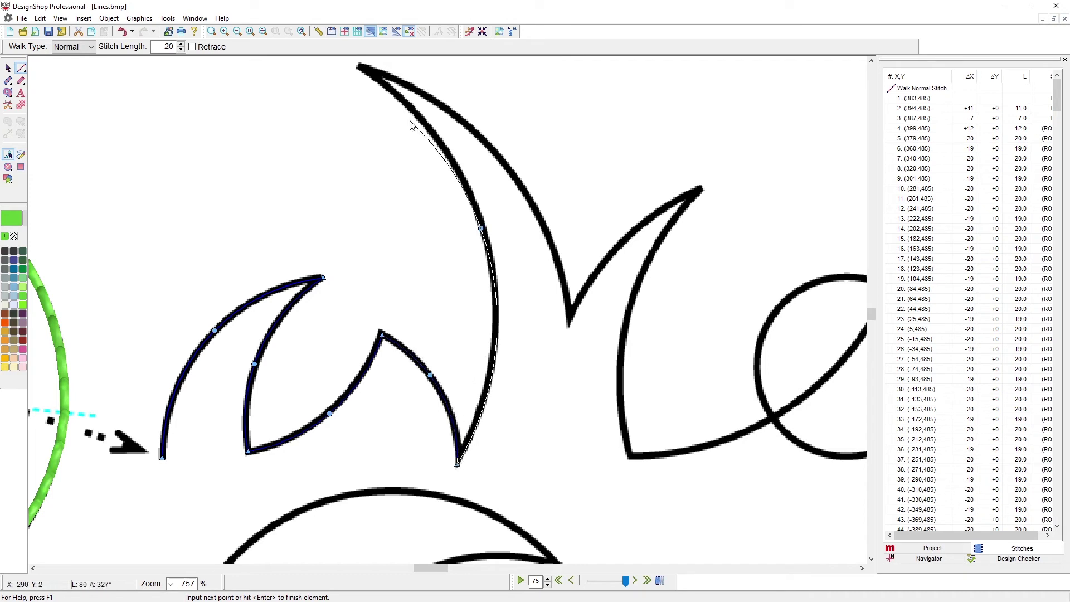
click(361, 66)
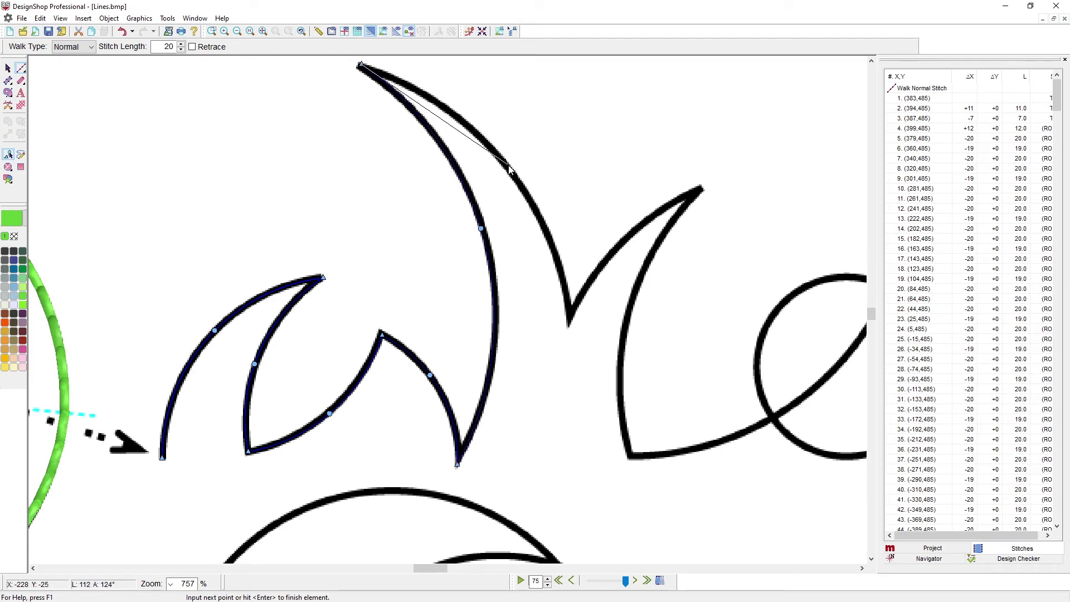
click(508, 166)
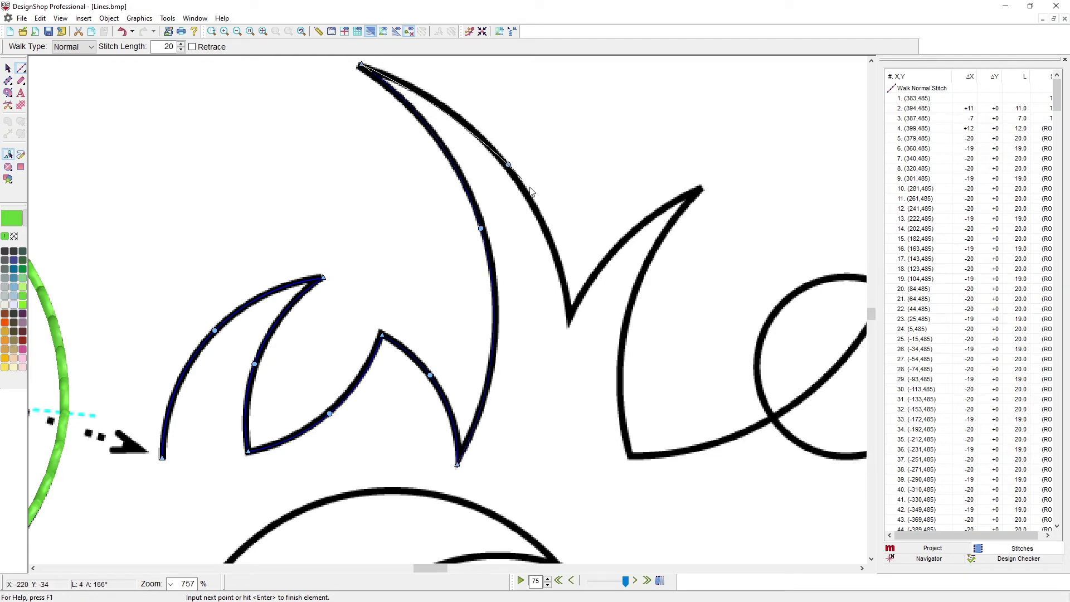
click(569, 324)
Continue the walk around the third spike to the lower corner and along the long arc to the small crescent's tip, curving each arc mid-way
click(627, 235)
click(702, 189)
click(628, 314)
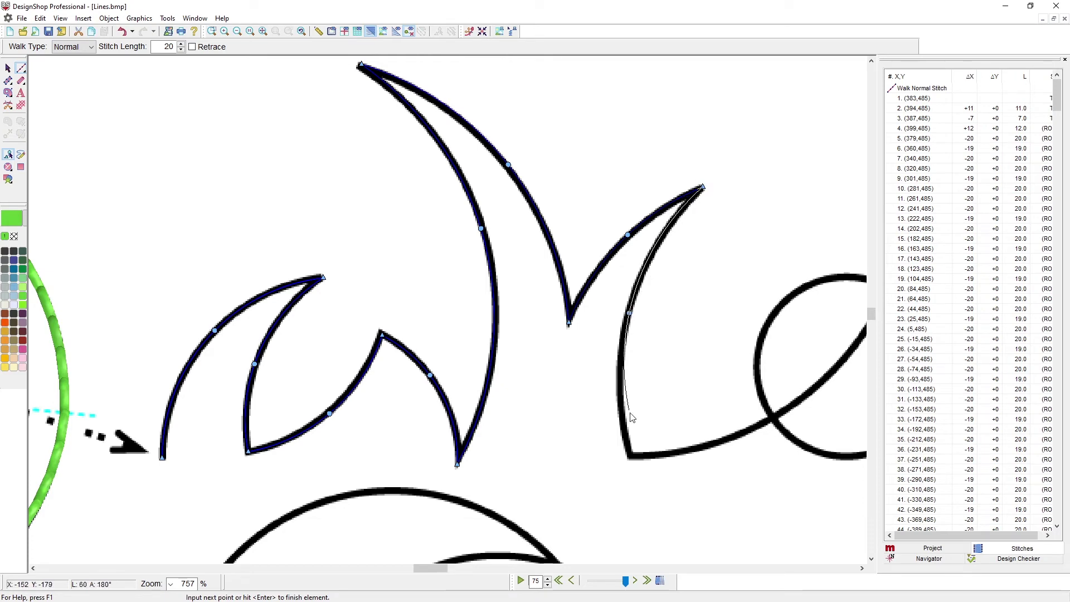
click(631, 454)
scroll(656, 460, right, 5)
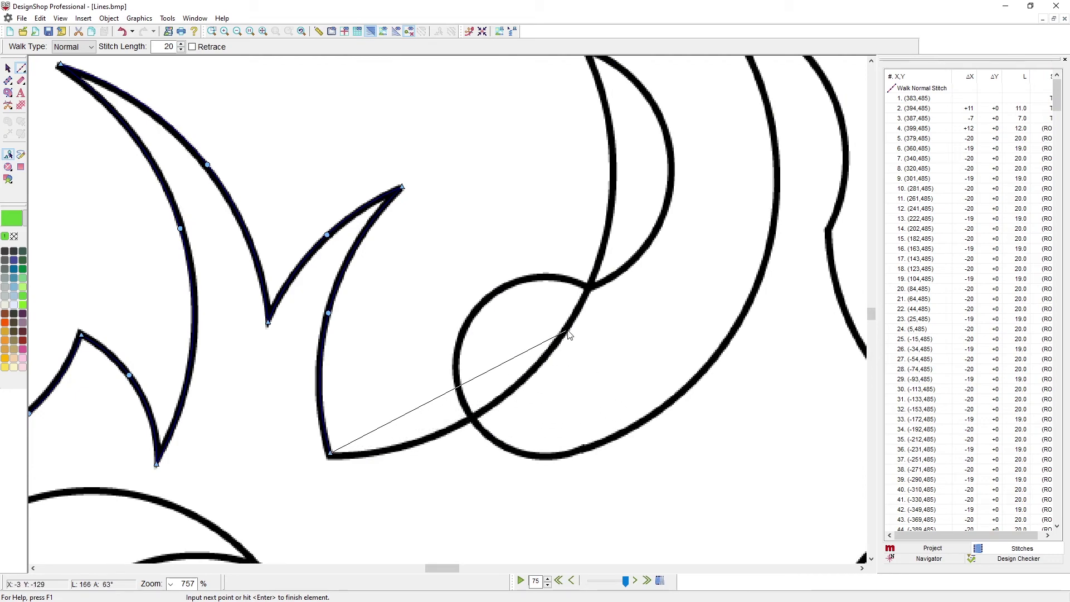
click(573, 318)
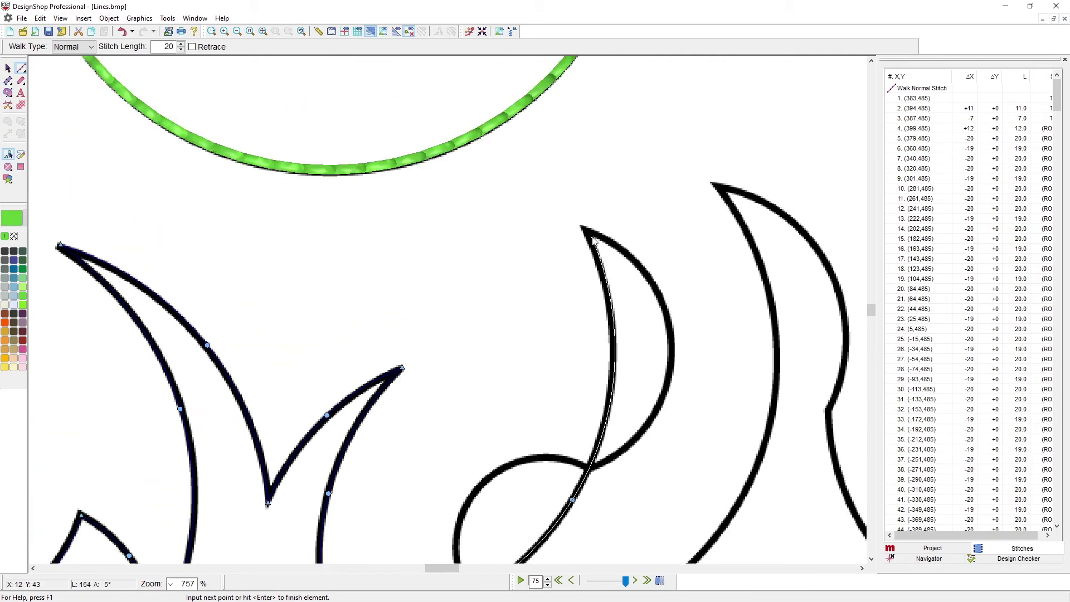
scroll(590, 234, down, 2)
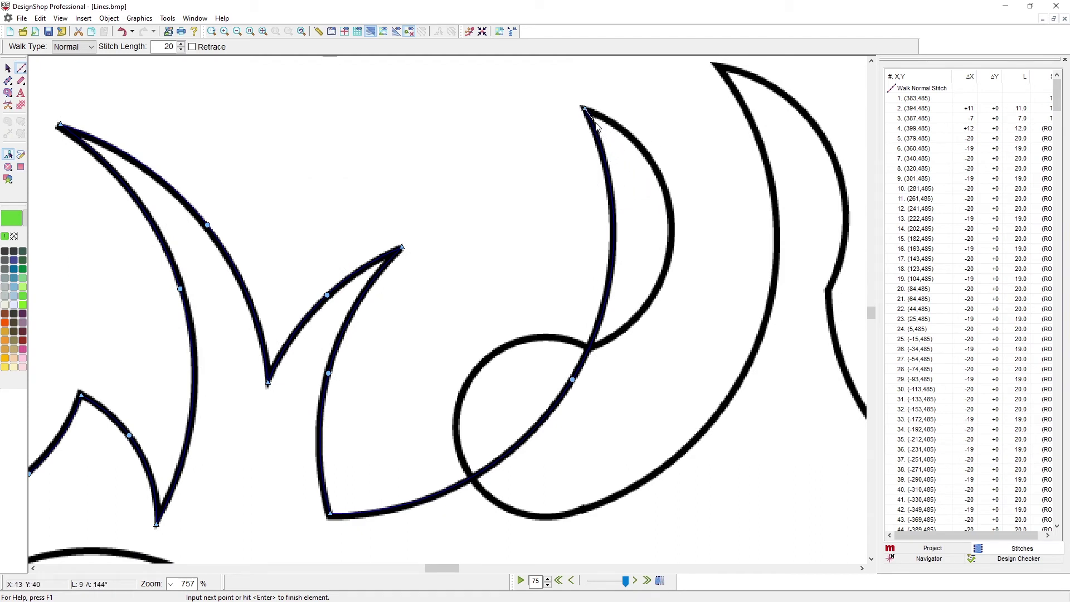
Trace the small crescent's outer arc to the crossing and the round loop down to its lowest point, using curve points on both arcs
right_click(670, 214)
click(588, 351)
right_click(490, 357)
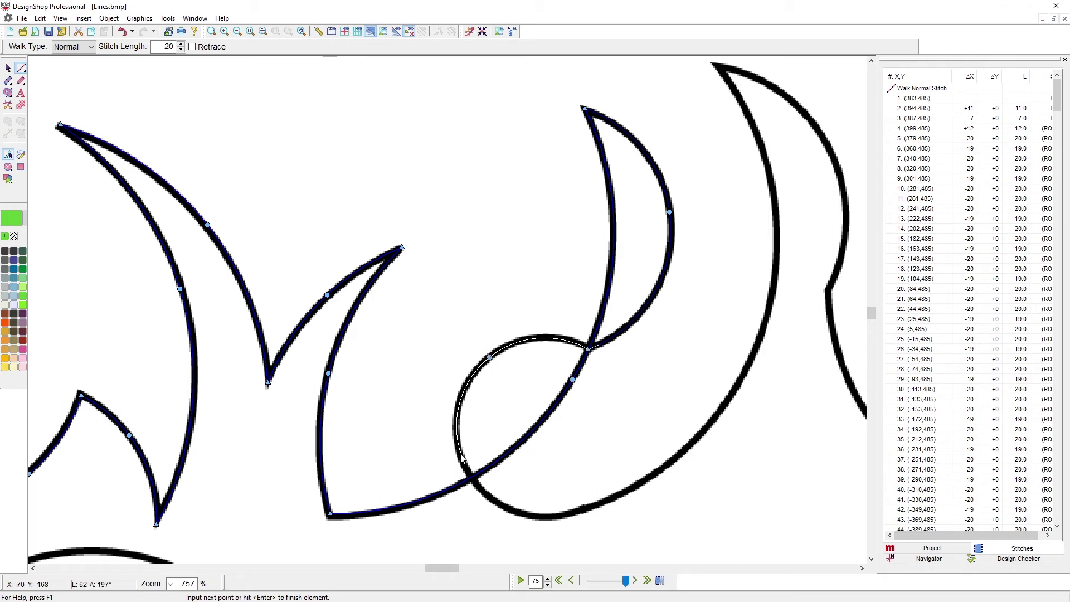
right_click(461, 455)
click(550, 518)
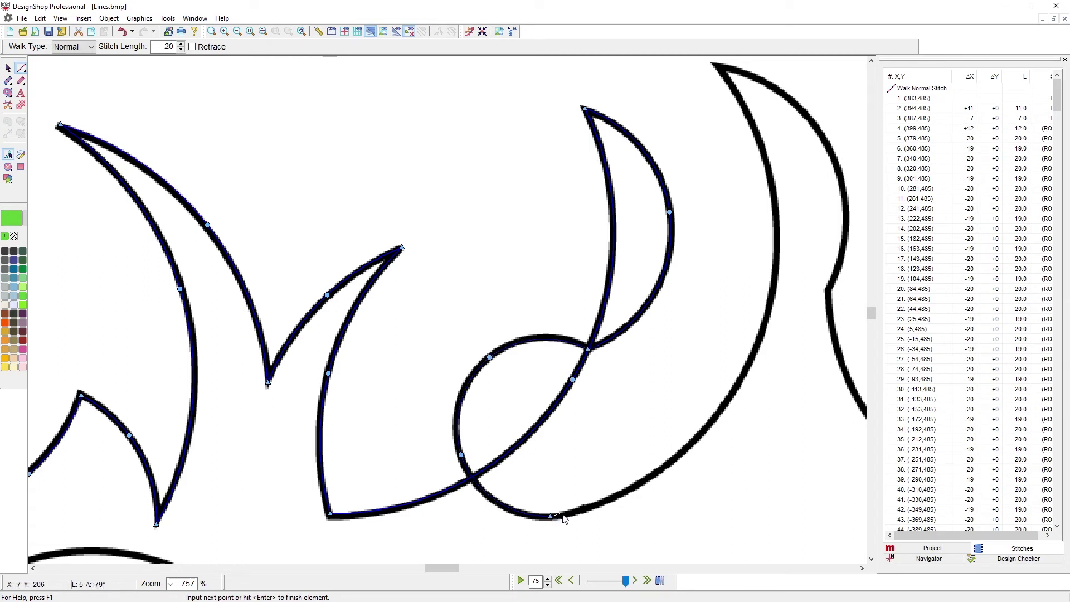
Trace the tall crescent's inner and outer arcs and the final wide arc, then finish the walk stitch at the line's open end
right_click(762, 325)
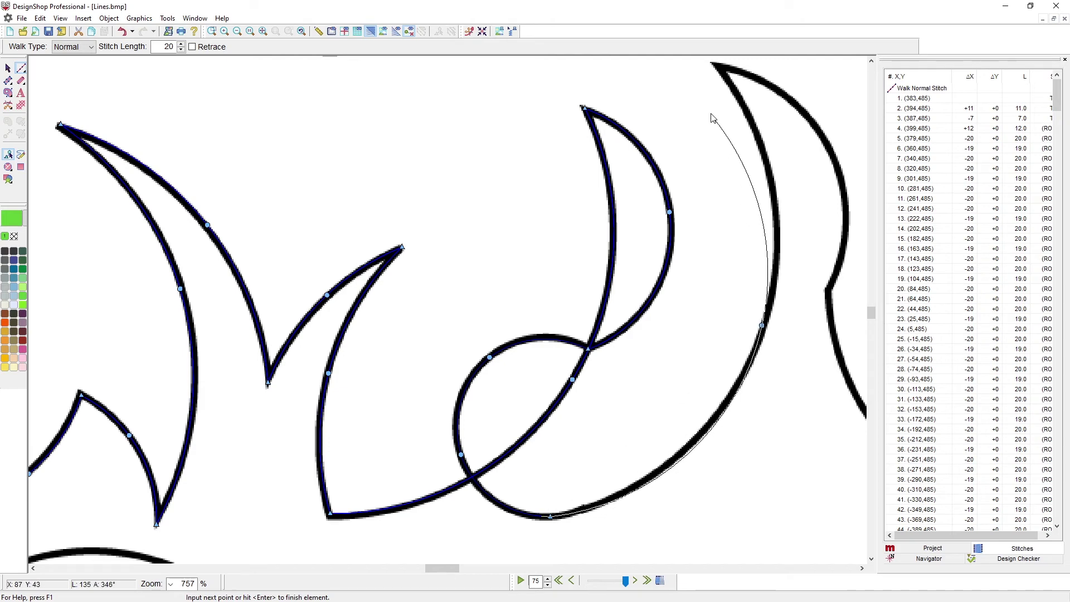
click(713, 65)
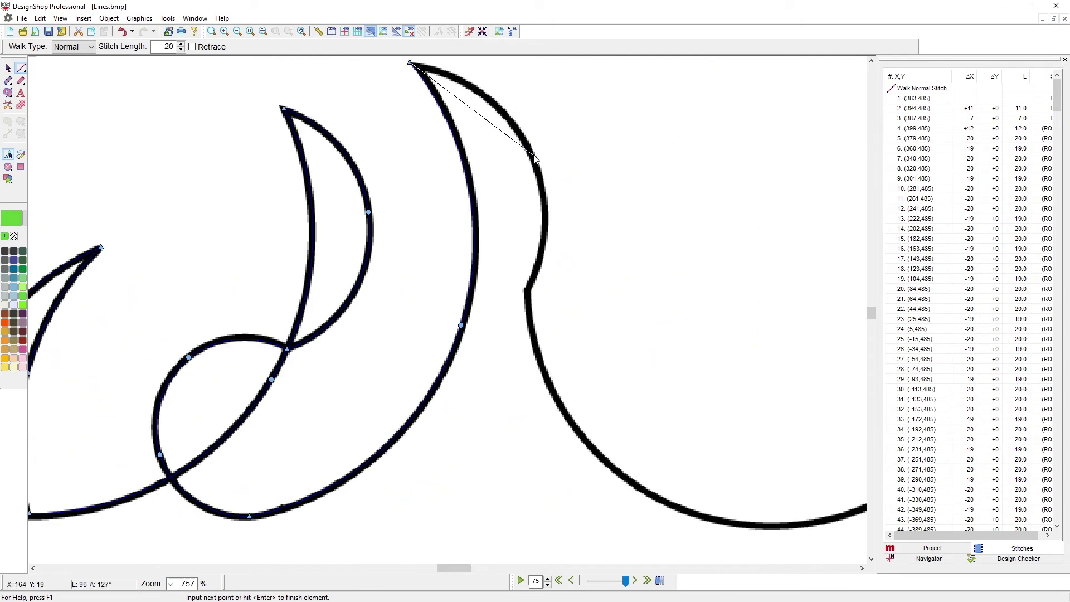
right_click(528, 158)
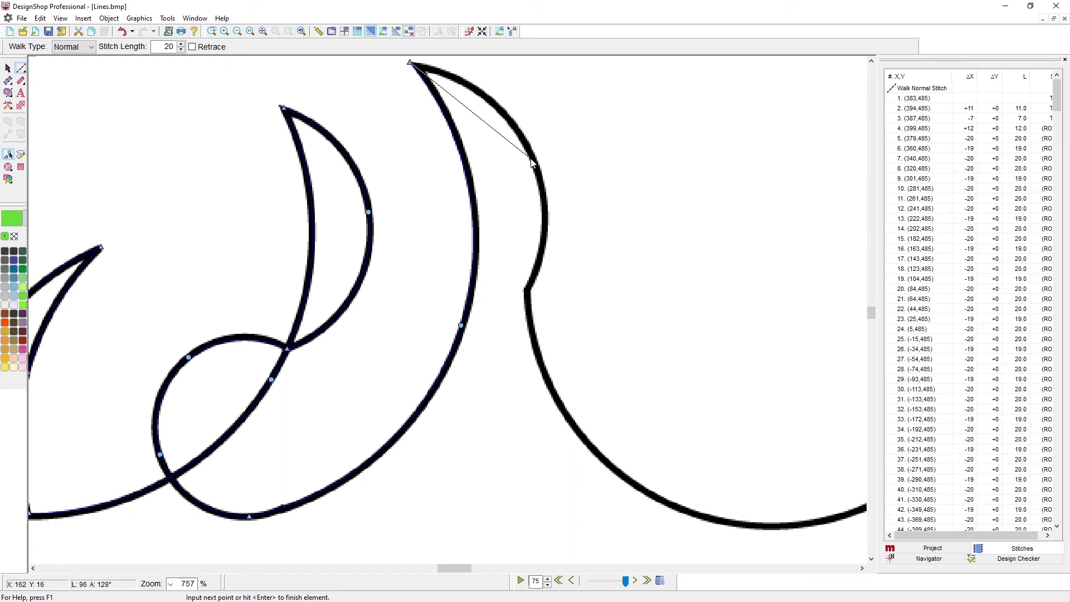
click(528, 289)
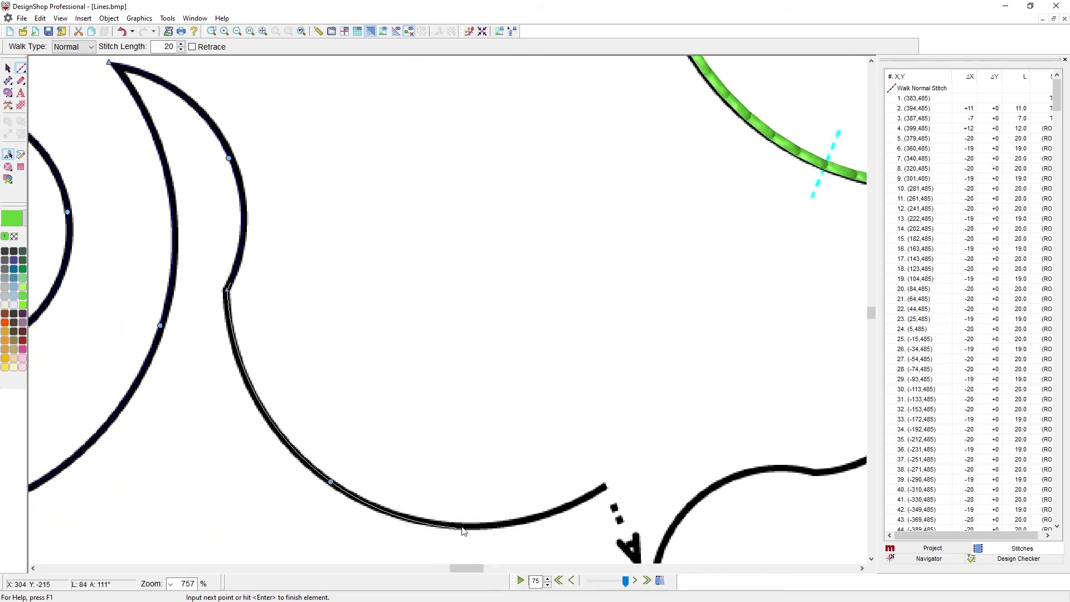
click(605, 487)
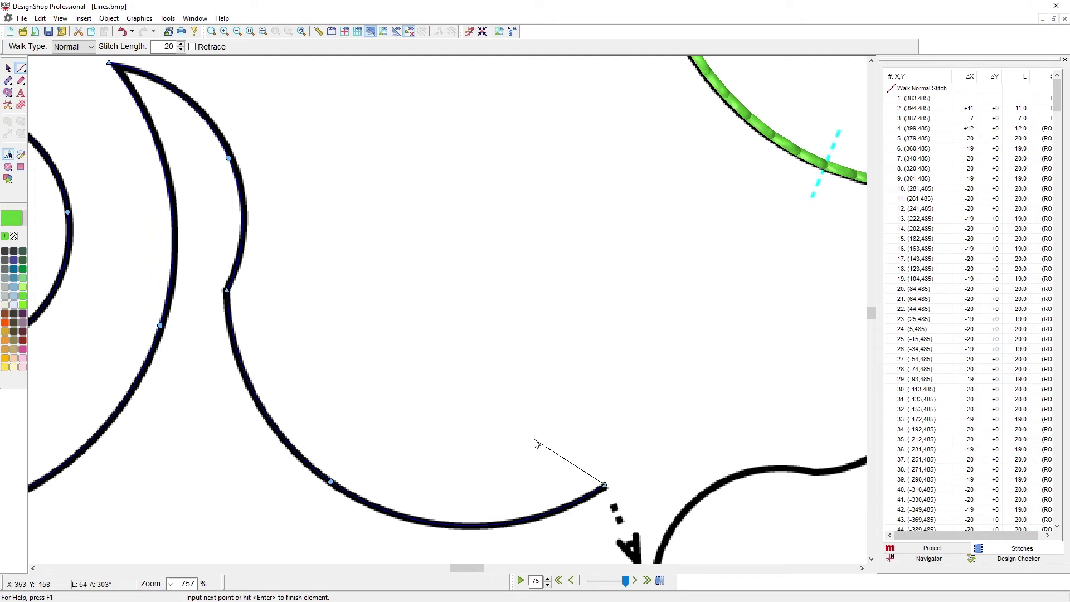
key(Return)
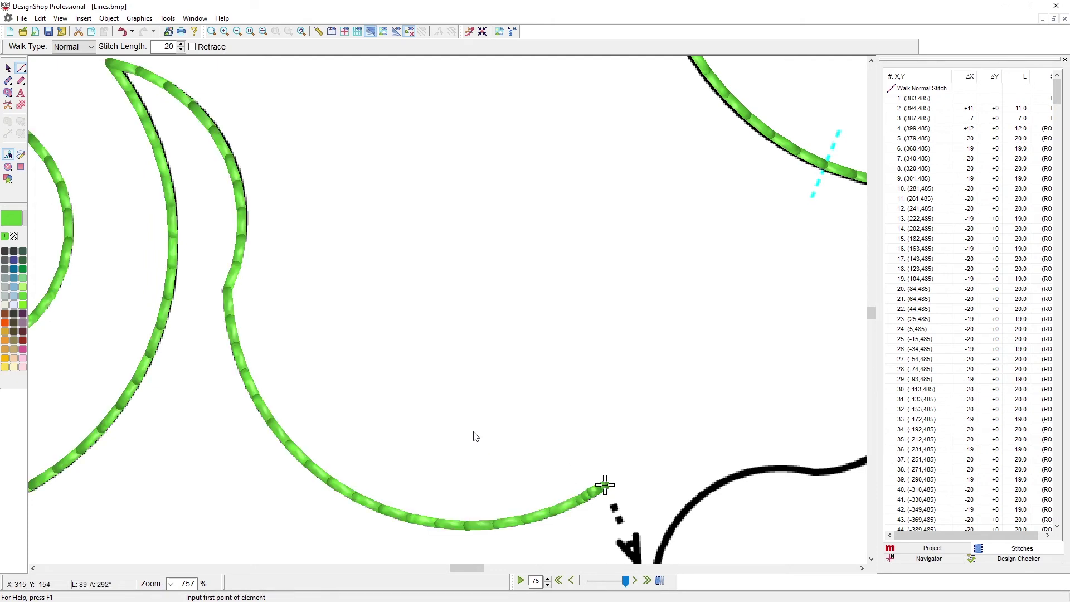
Select the spiked walk stitch, reshape the curve after the round loop's lowest point with that point's handle, and deselect the stitch
scroll(475, 436, left, 5)
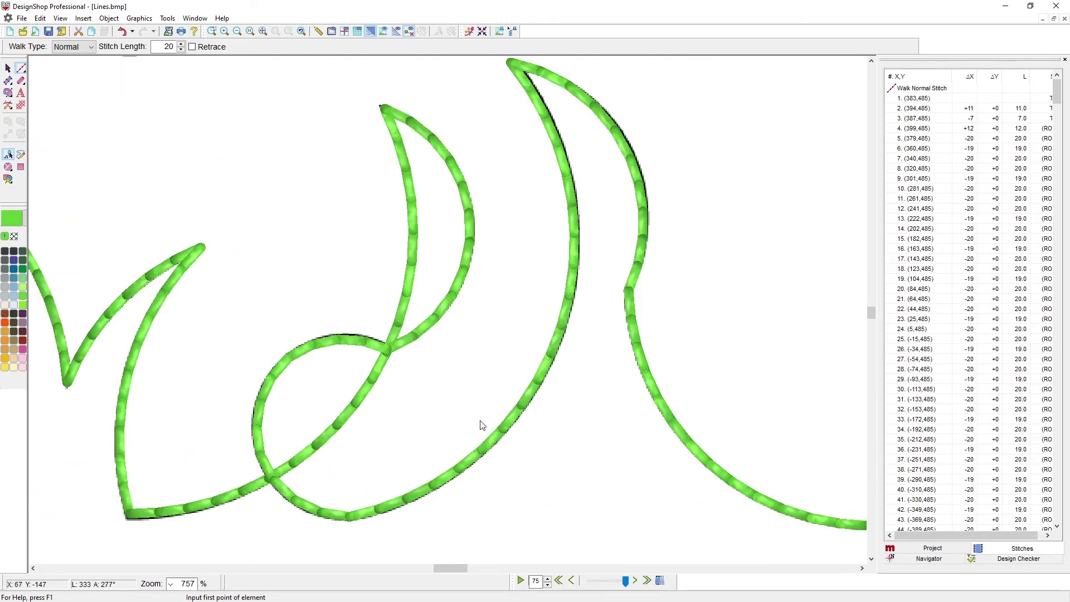
click(8, 68)
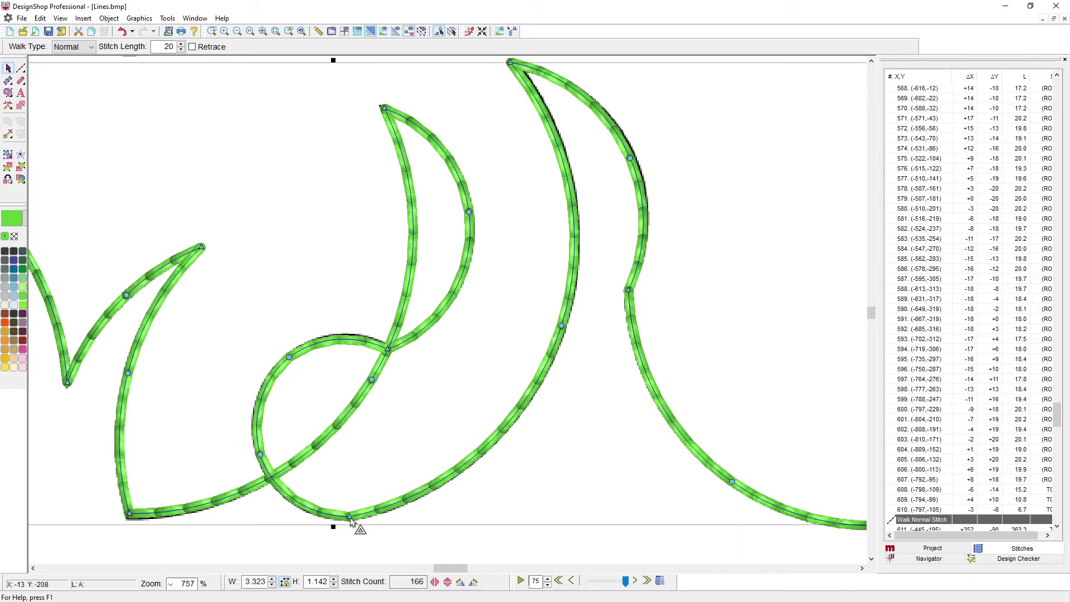
click(349, 516)
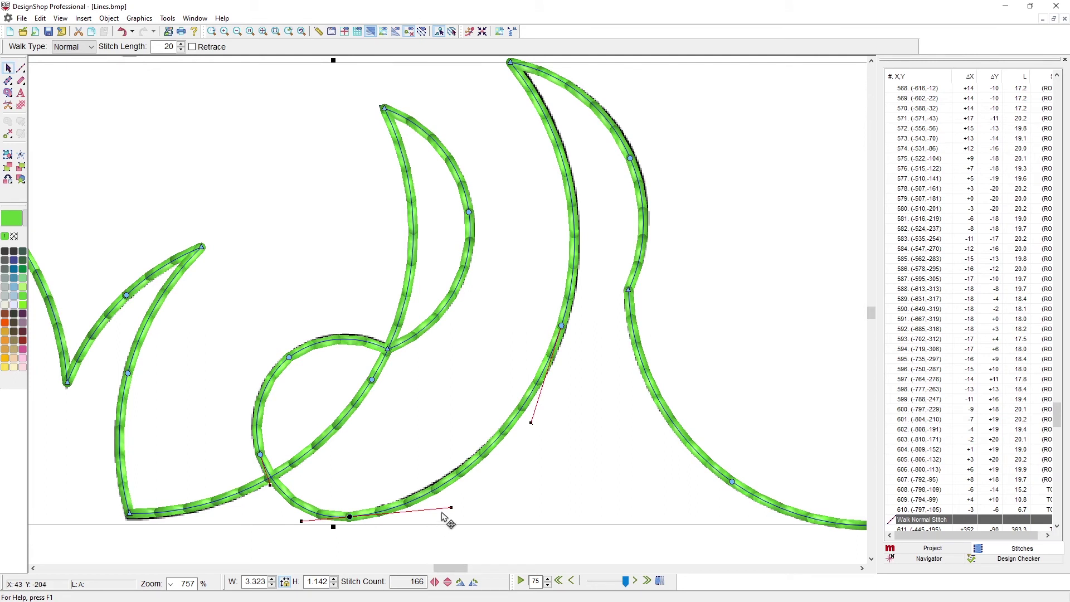
drag(452, 509, 438, 512)
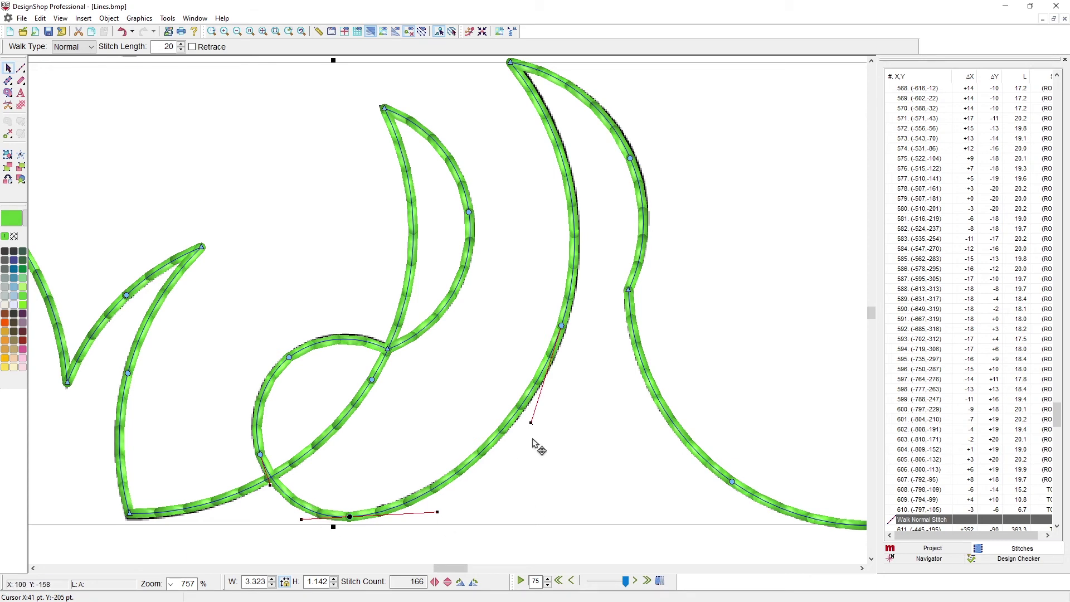
scroll(532, 442, down, 5)
scroll(663, 449, down, 3)
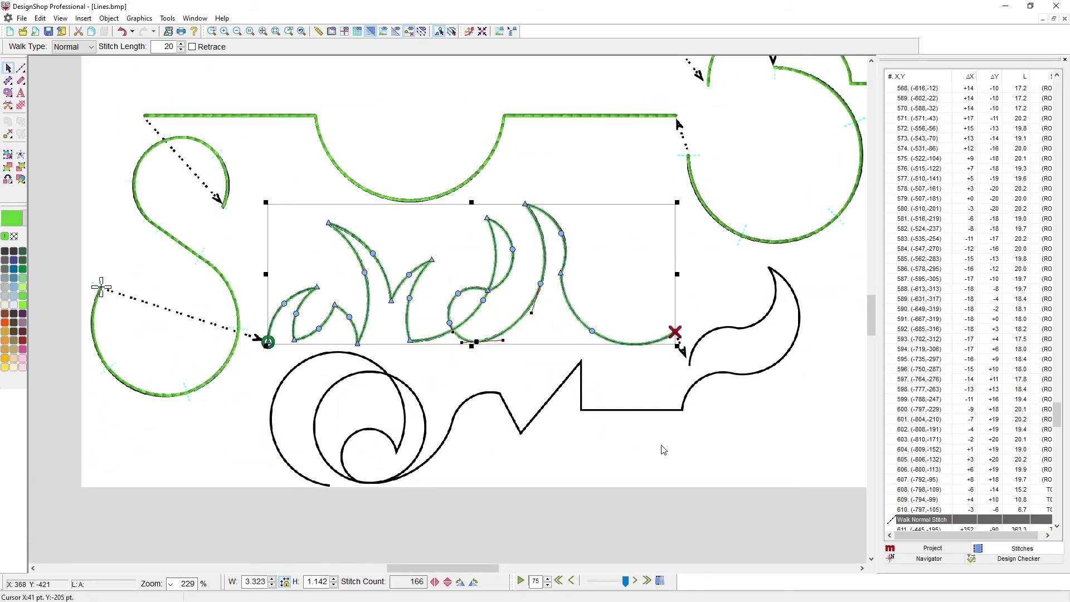
click(768, 414)
Start a vector line at the open end of the horn shape and trace its inner edge to the tip, curving both arcs mid-way
scroll(654, 401, right, 3)
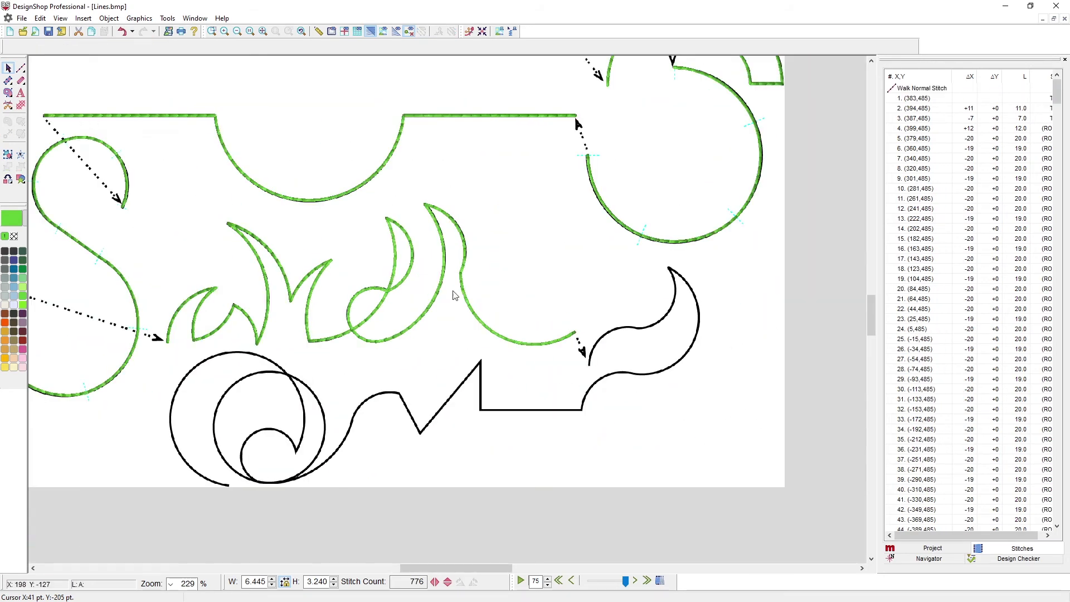
click(24, 70)
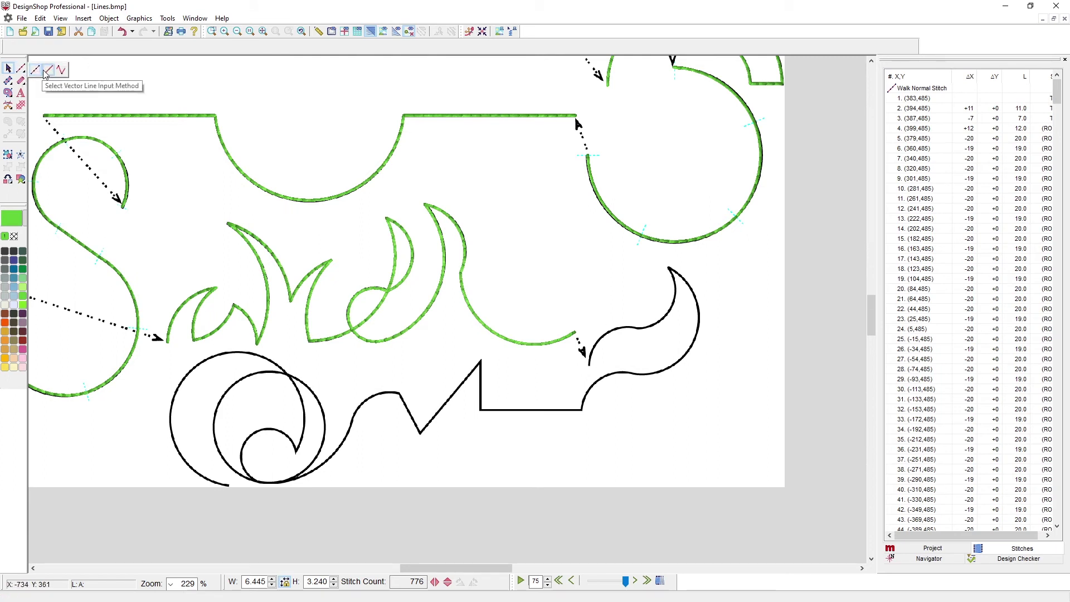
click(47, 72)
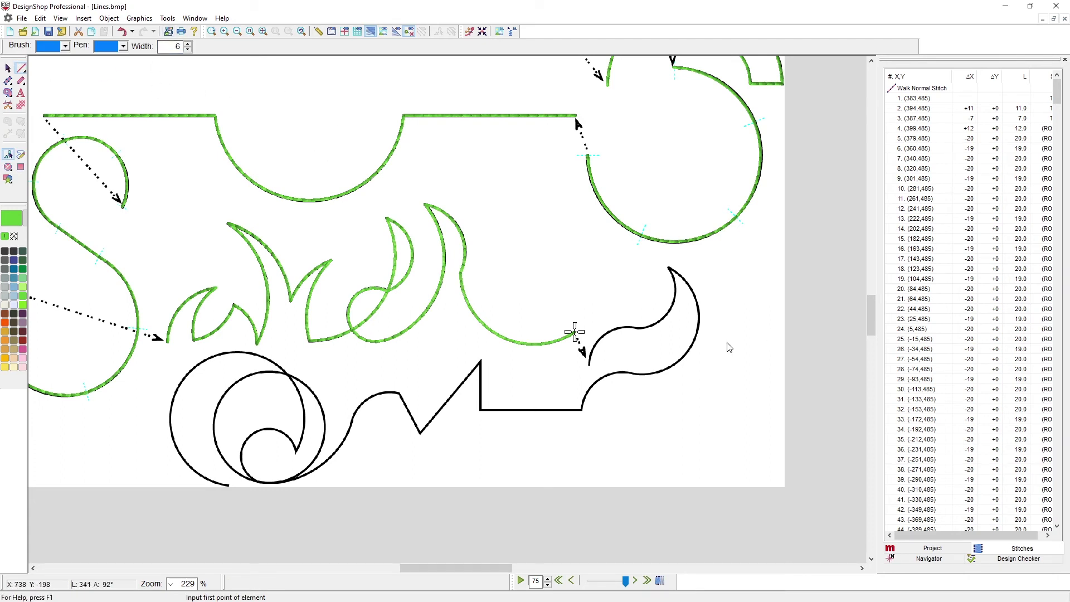
scroll(643, 371, up, 5)
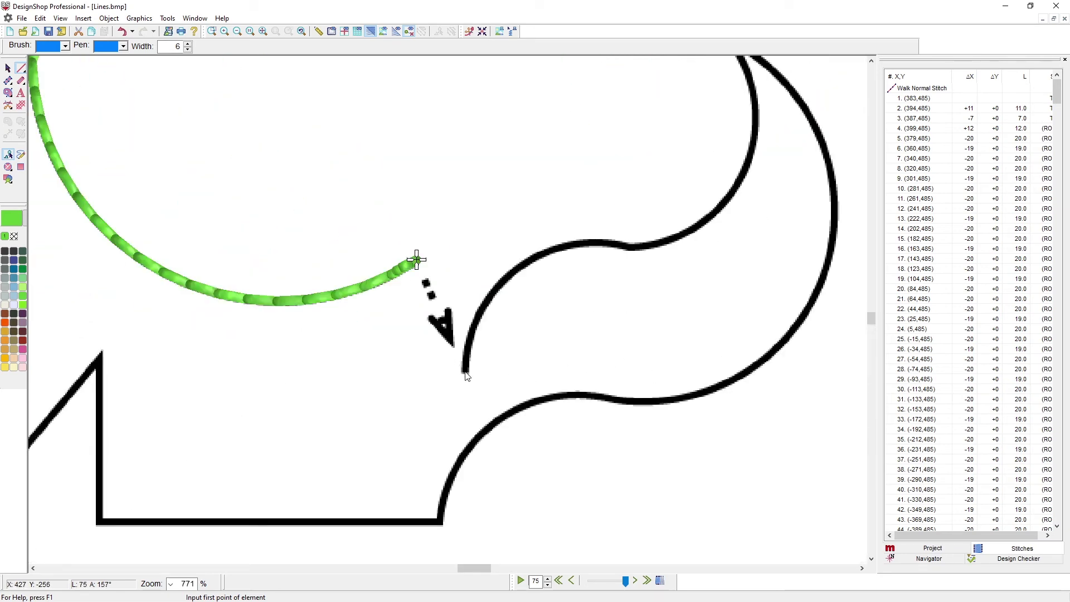
click(926, 549)
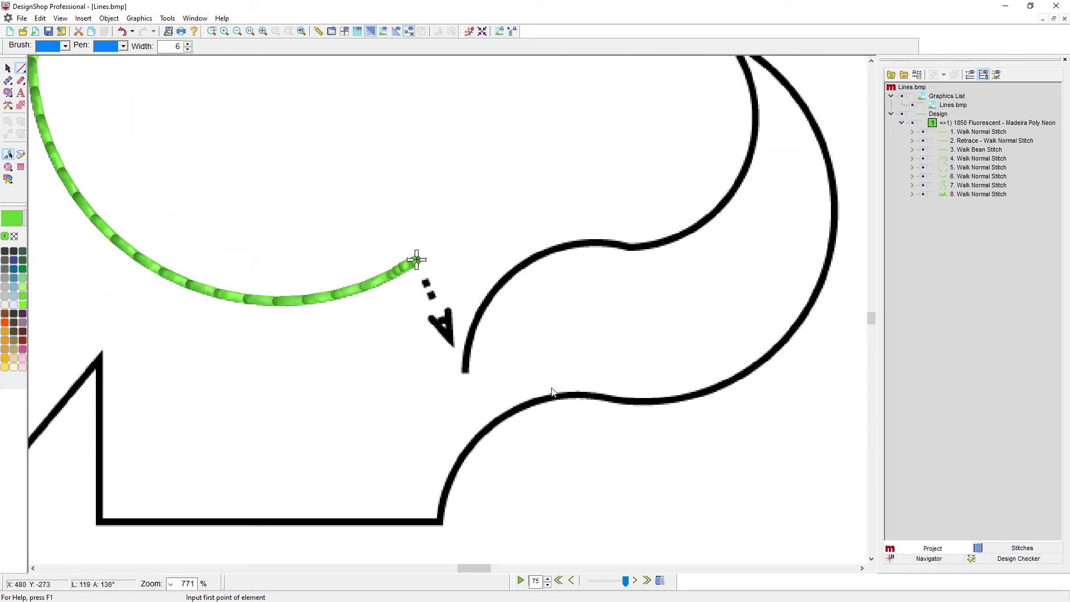
click(465, 373)
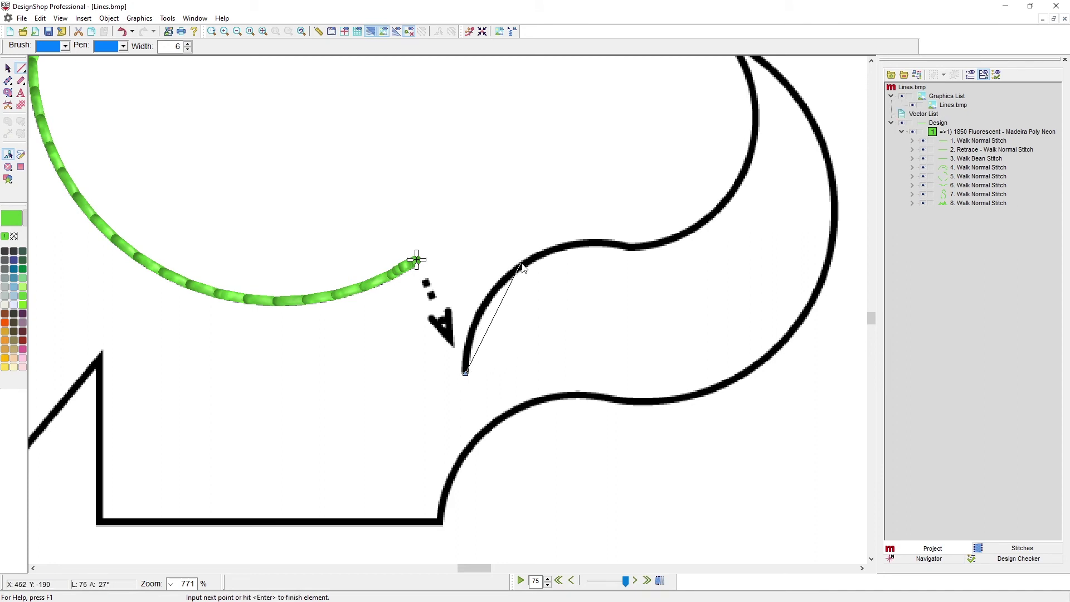
click(522, 263)
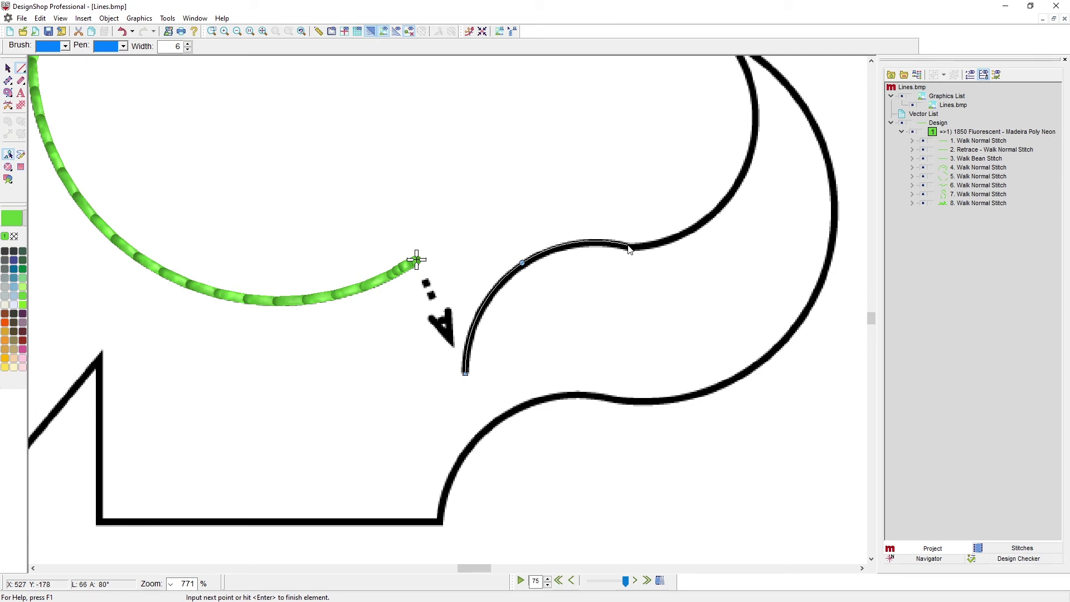
click(628, 245)
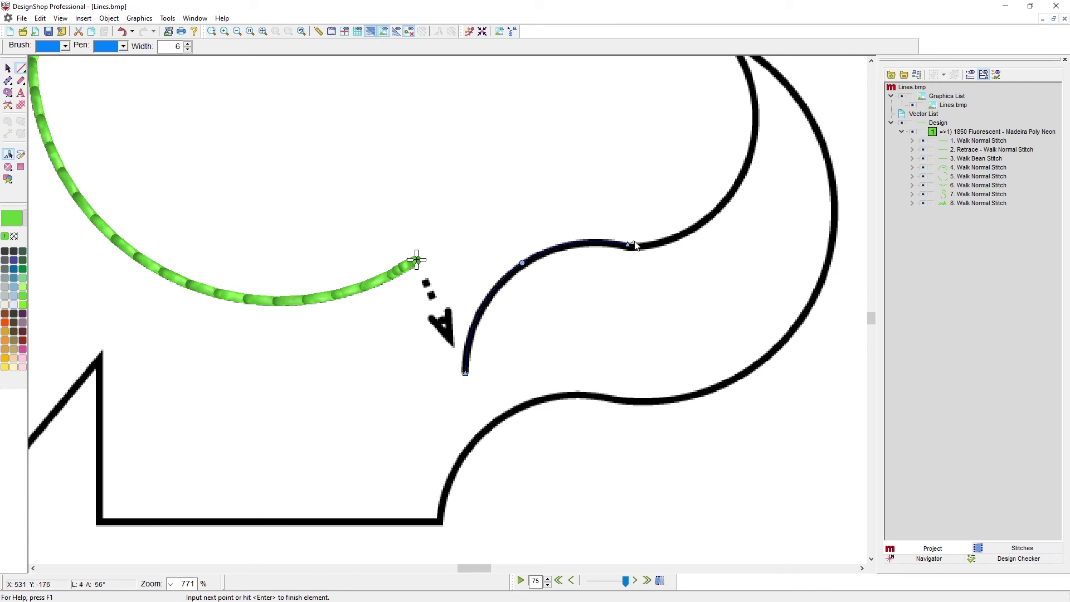
click(733, 190)
scroll(793, 206, up, 3)
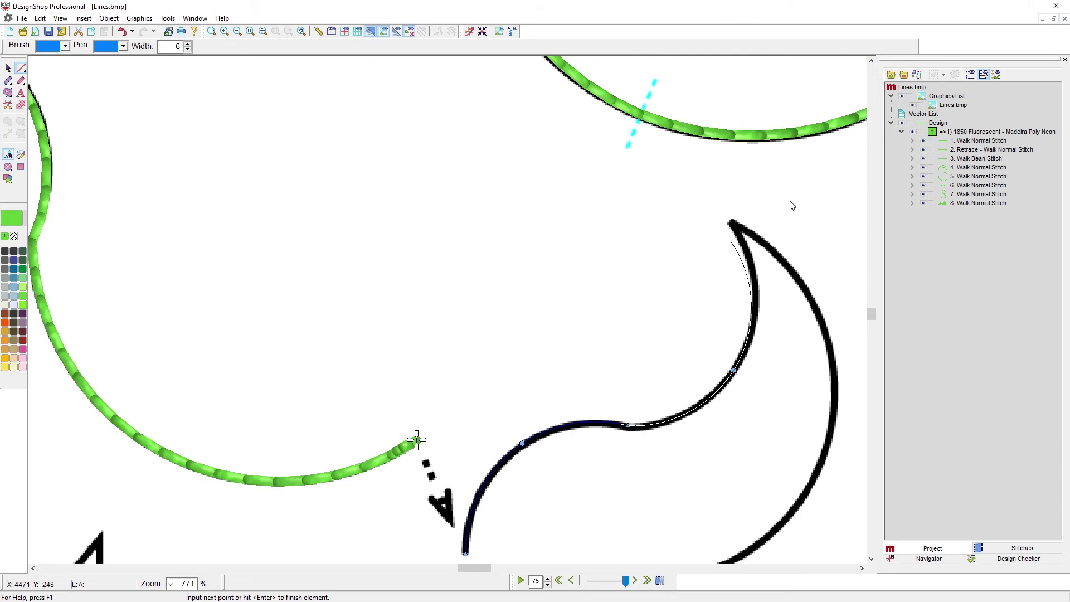
click(732, 222)
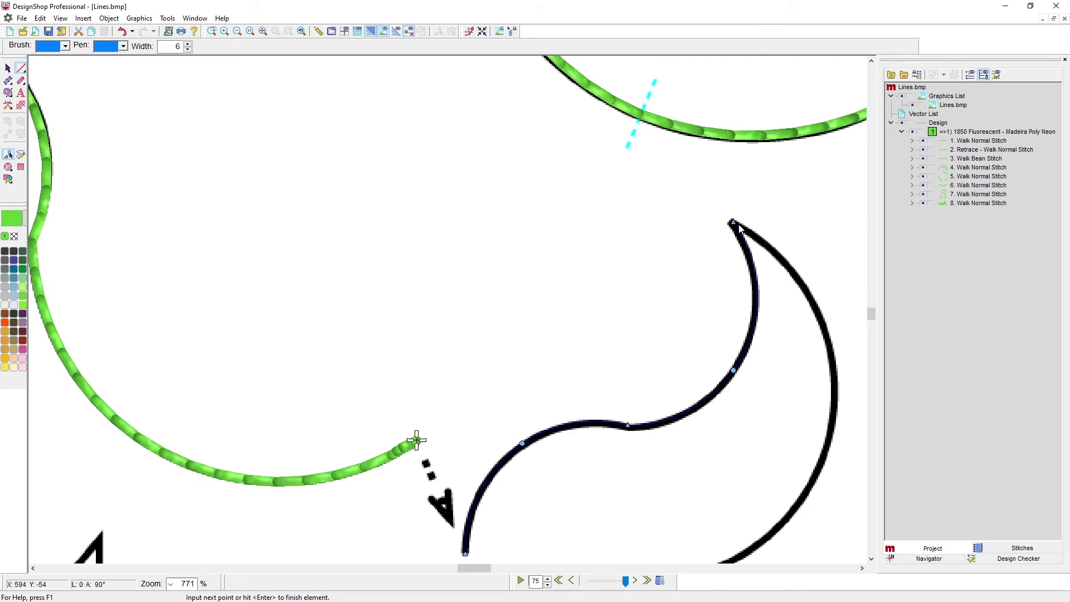
Continue the vector line along the horn's outer arc to the bend and the short arc to the flat line's corner, curving each mid-way
click(830, 422)
scroll(678, 413, down, 3)
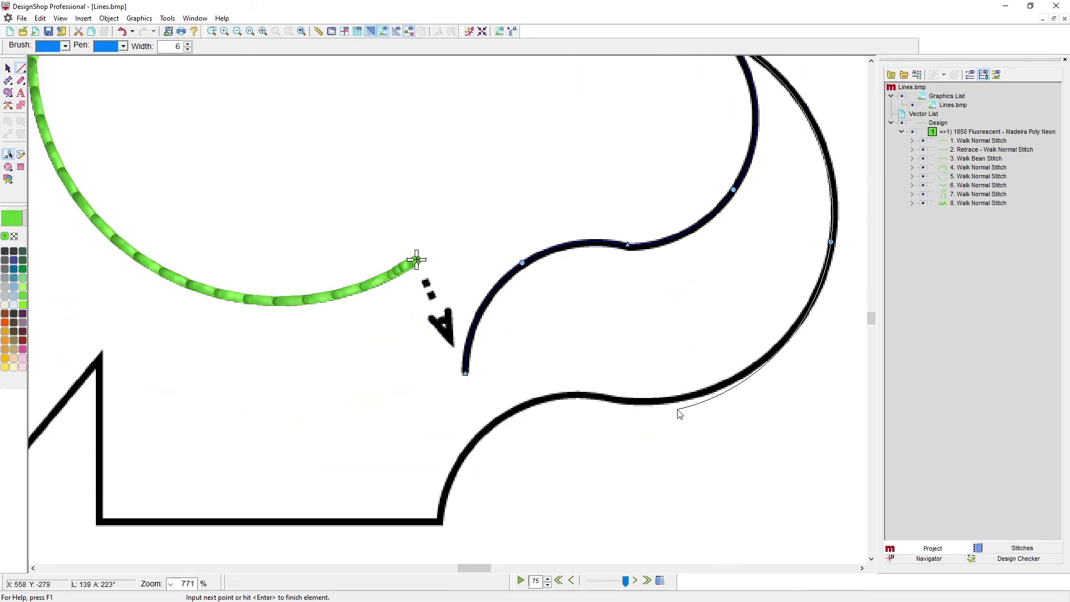
click(624, 401)
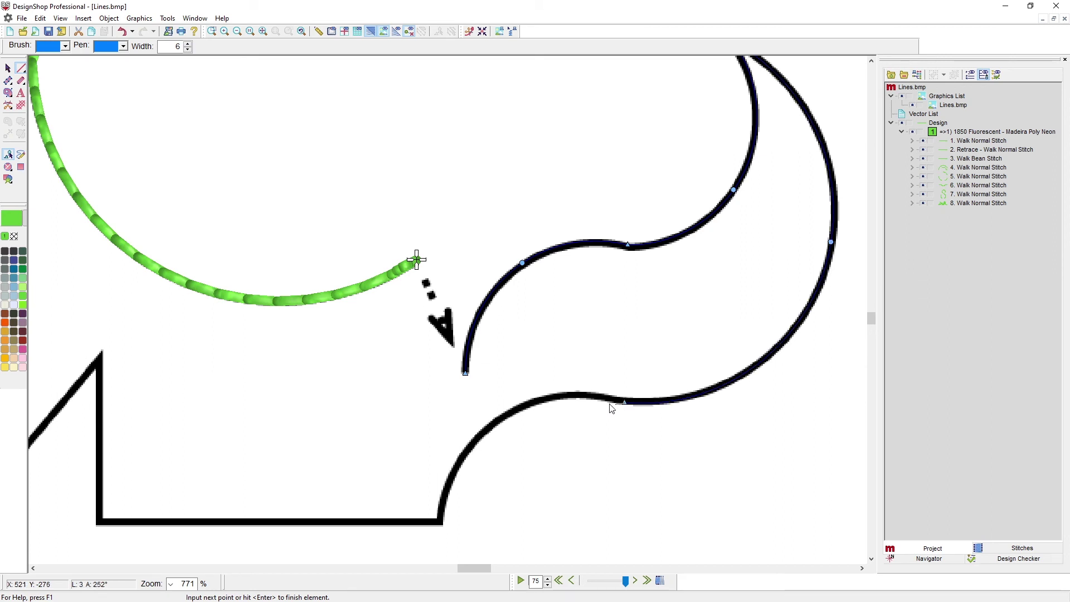
right_click(492, 428)
click(440, 522)
Trace the straight segments with corner points: along the flat line, up to the peak, down to the valley and up to the hump
click(99, 522)
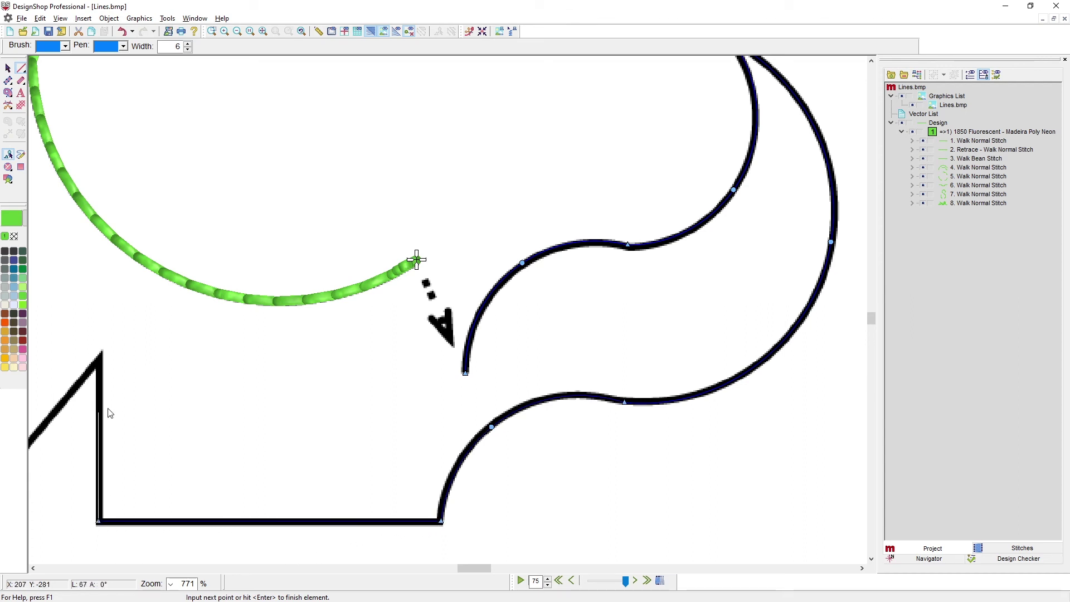
click(101, 353)
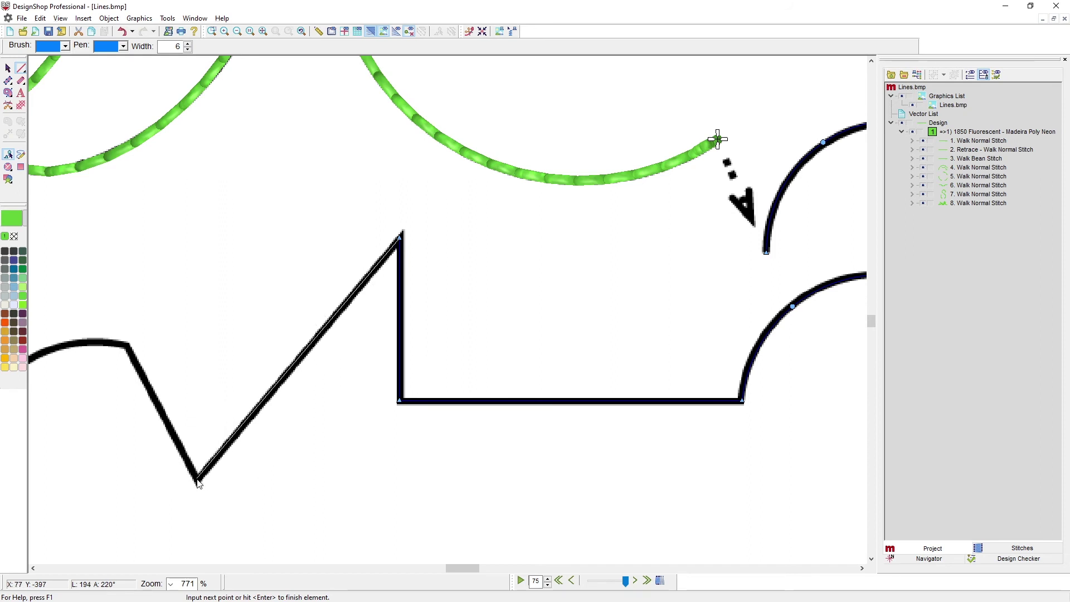
click(198, 482)
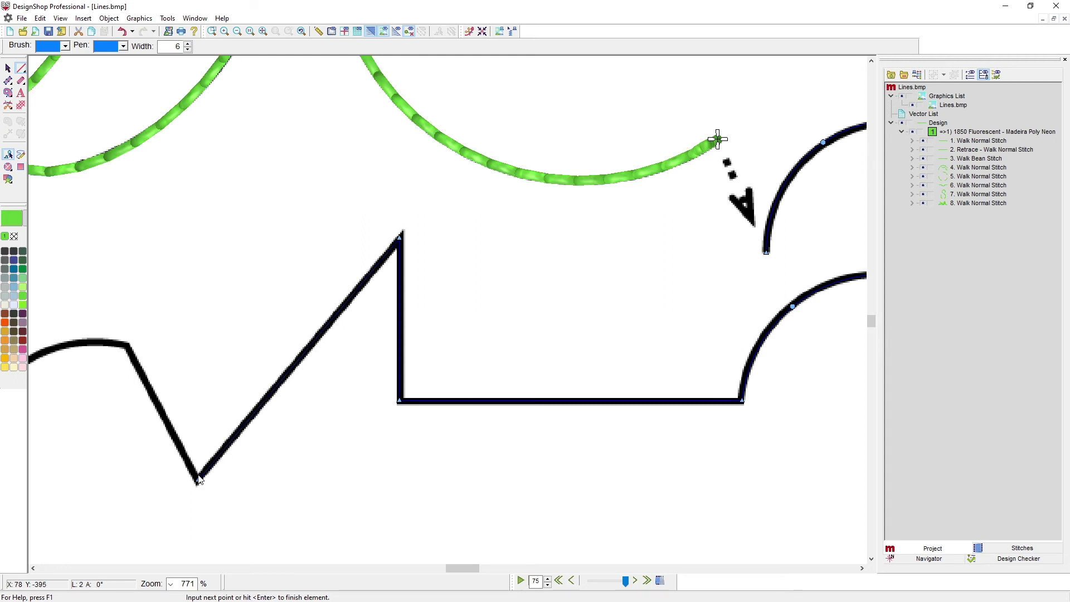
click(130, 346)
Trace the hump's arc to the bend and the sweeping curve to the circles' shared lowest point, using curve points along both
scroll(143, 375, left, 5)
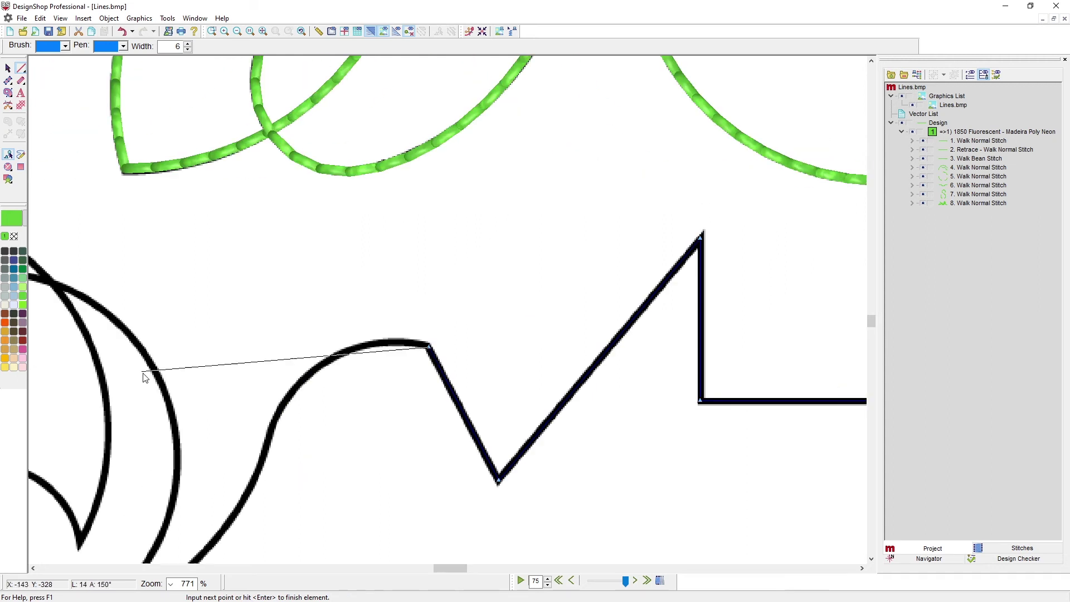
click(333, 356)
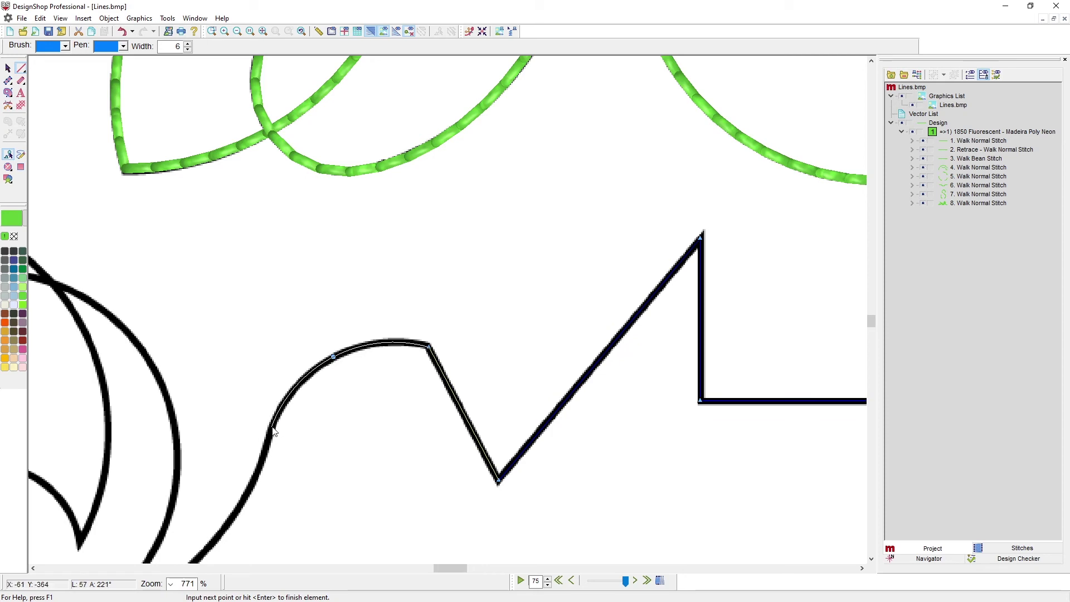
click(269, 434)
scroll(270, 434, down, 4)
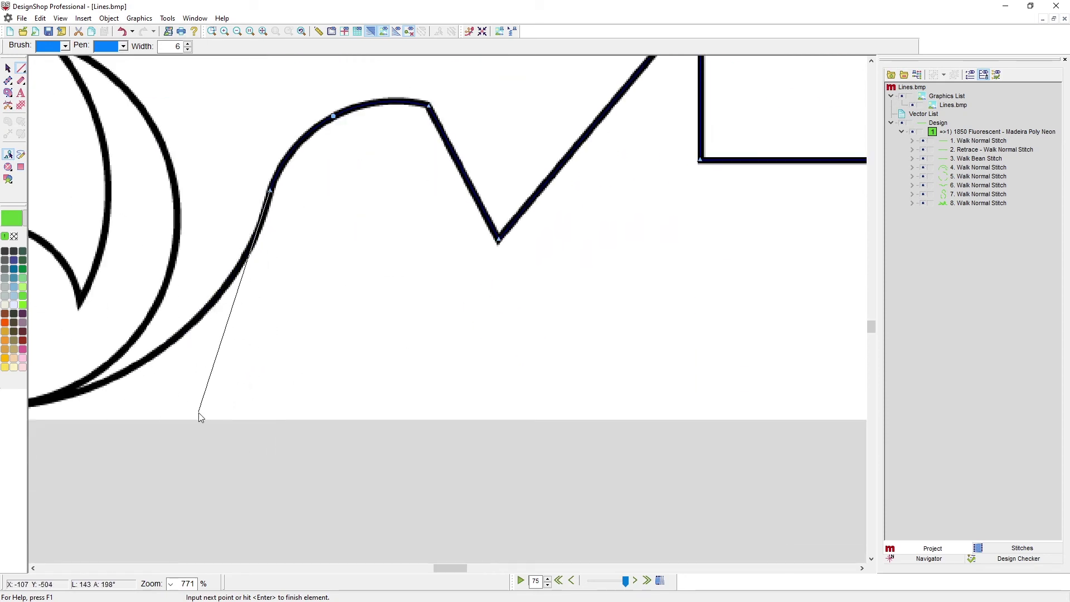
scroll(250, 434, left, 5)
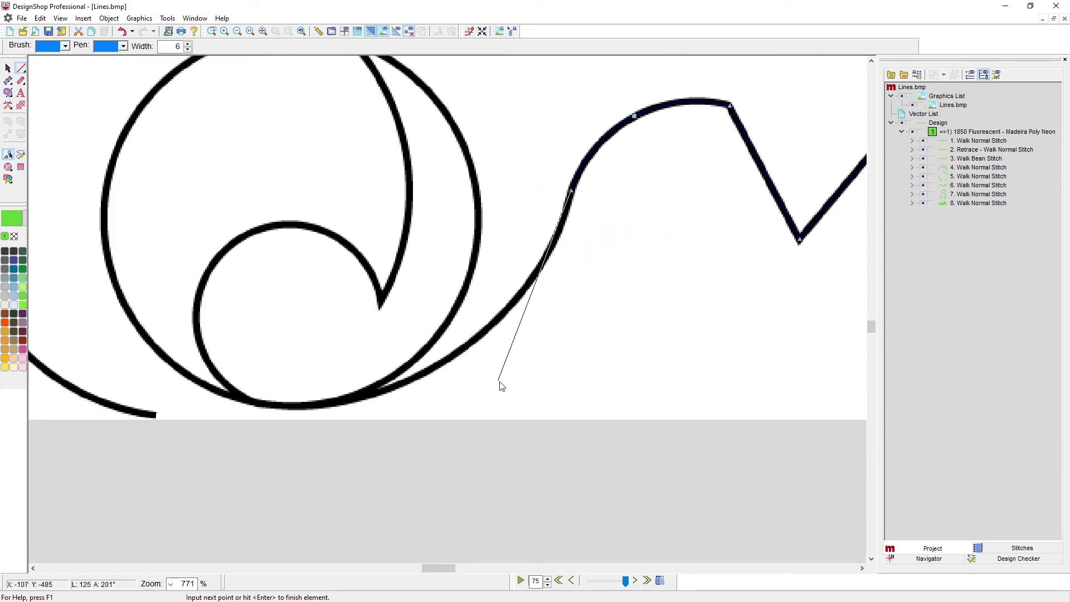
click(480, 335)
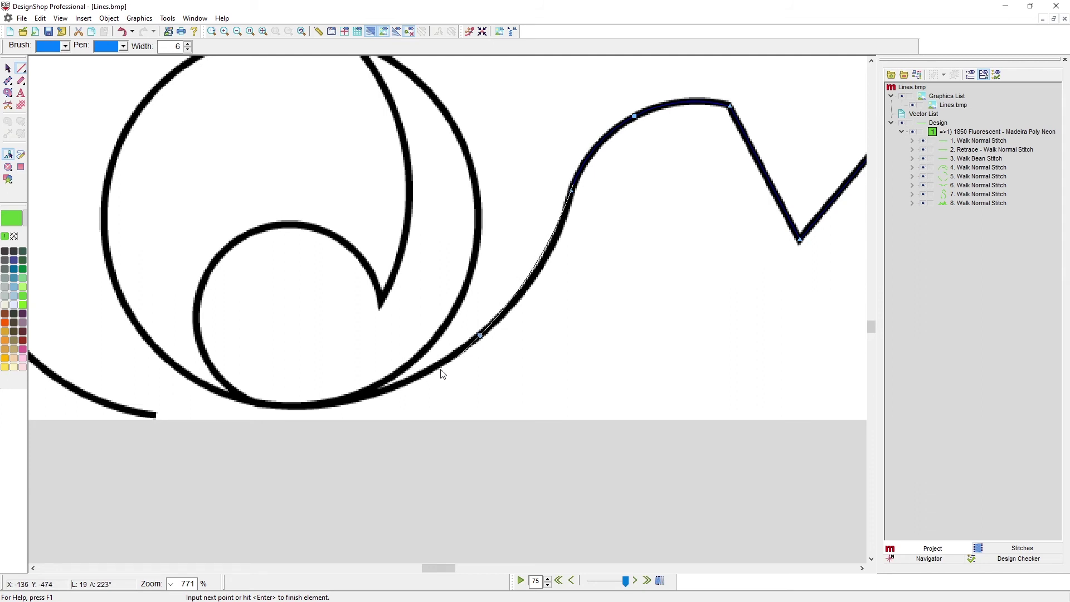
click(290, 408)
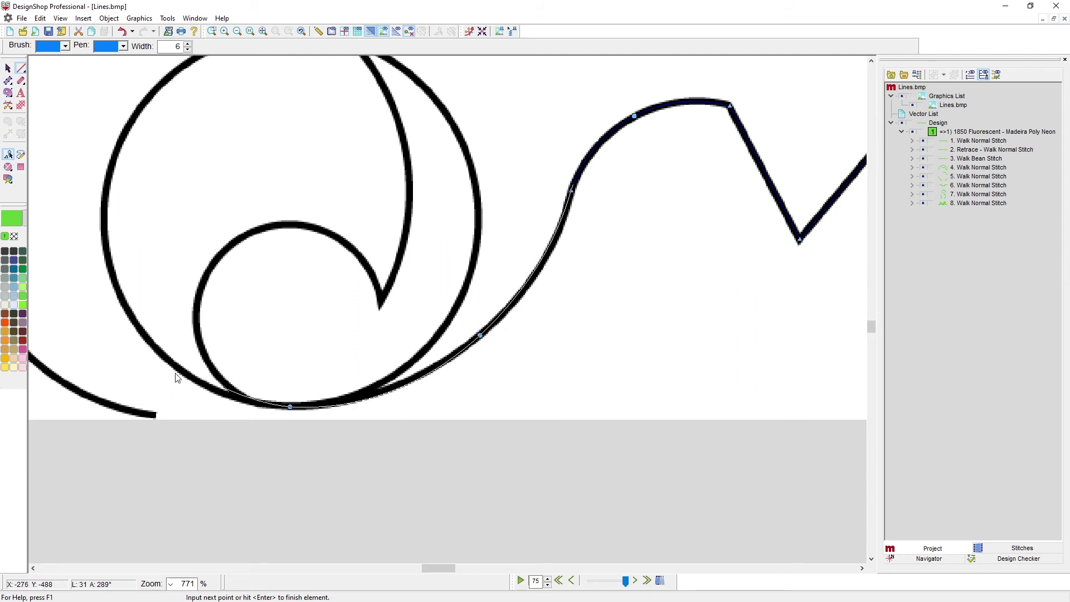
Trace the middle circle clockwise with curve points around it, back to the shared lowest point
click(122, 297)
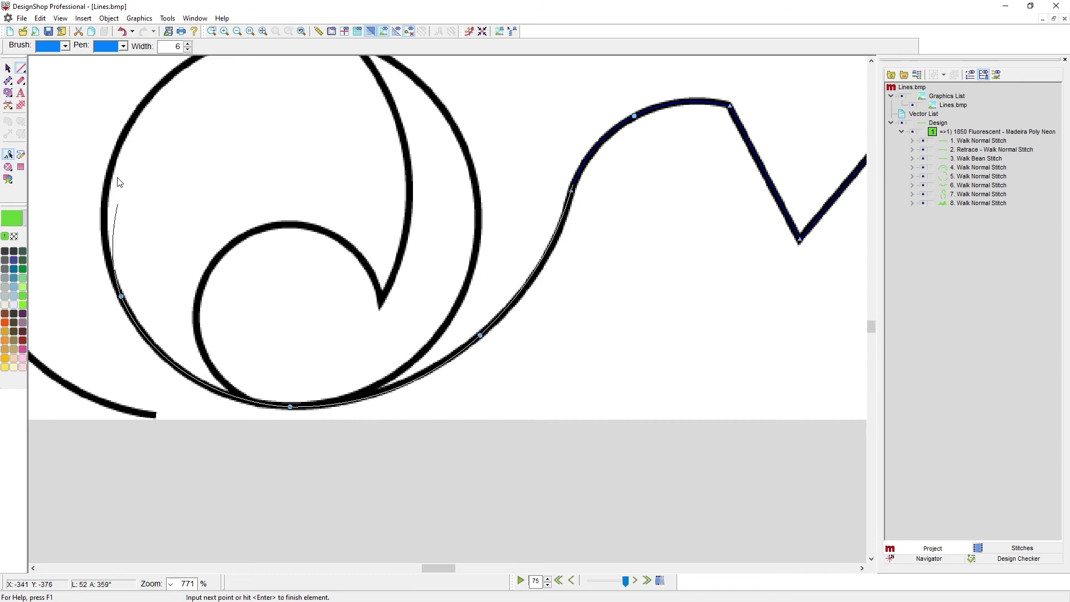
click(138, 111)
scroll(140, 122, up, 3)
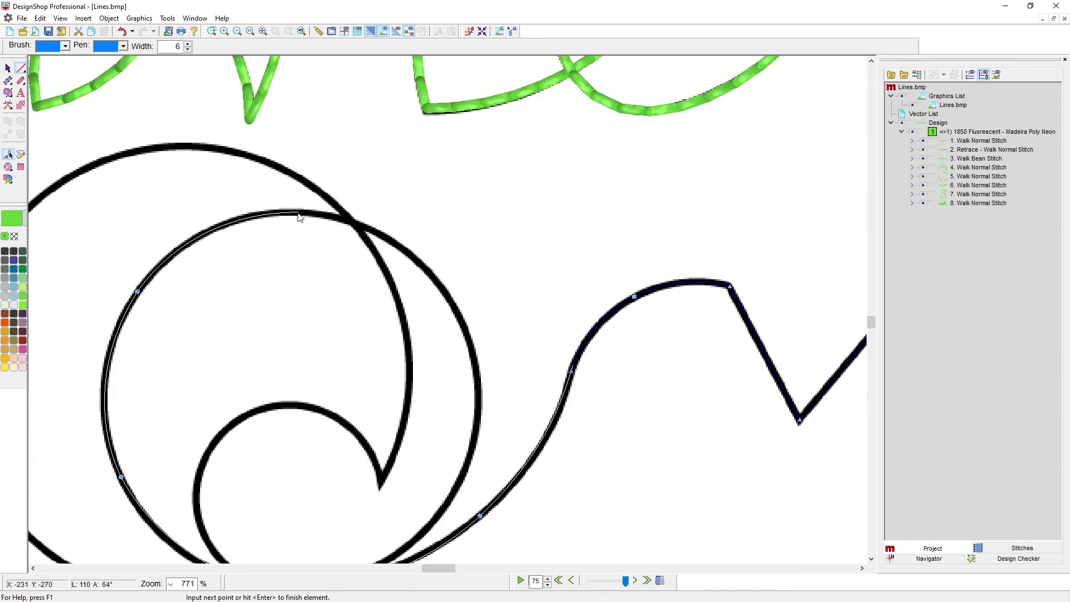
click(299, 213)
click(454, 311)
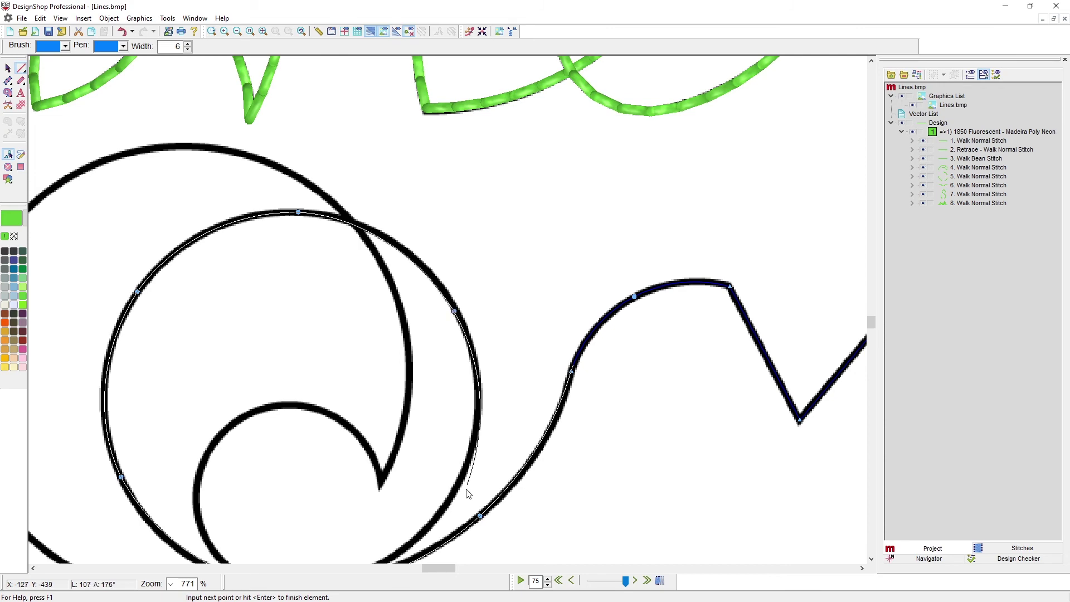
scroll(454, 499, down, 3)
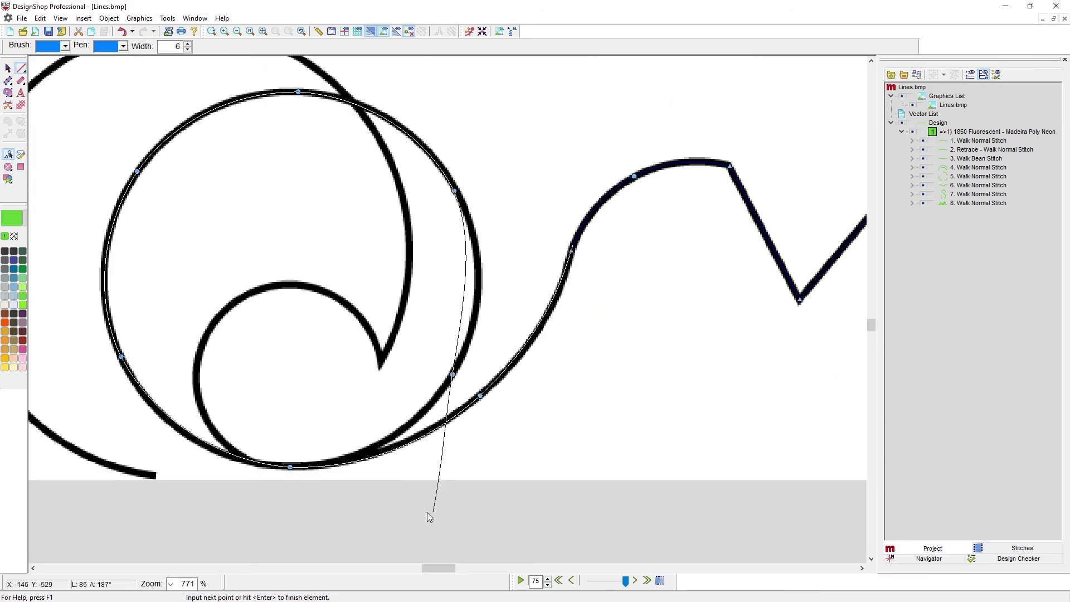
click(290, 468)
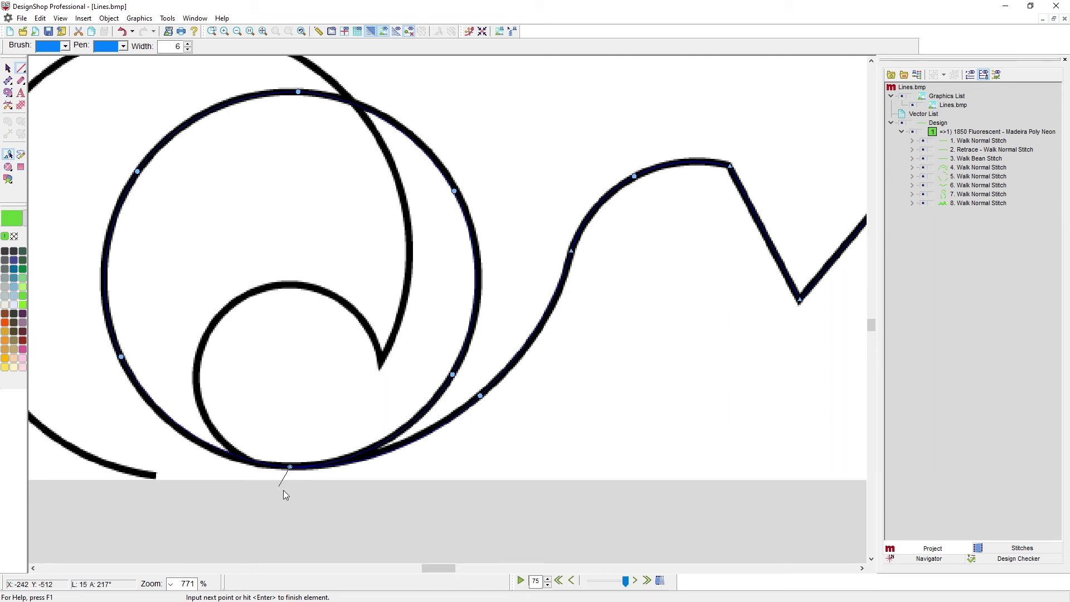
Trace the small inner circle's arc with three curve points, ending in a corner point at the cusp
click(202, 410)
click(246, 295)
click(331, 295)
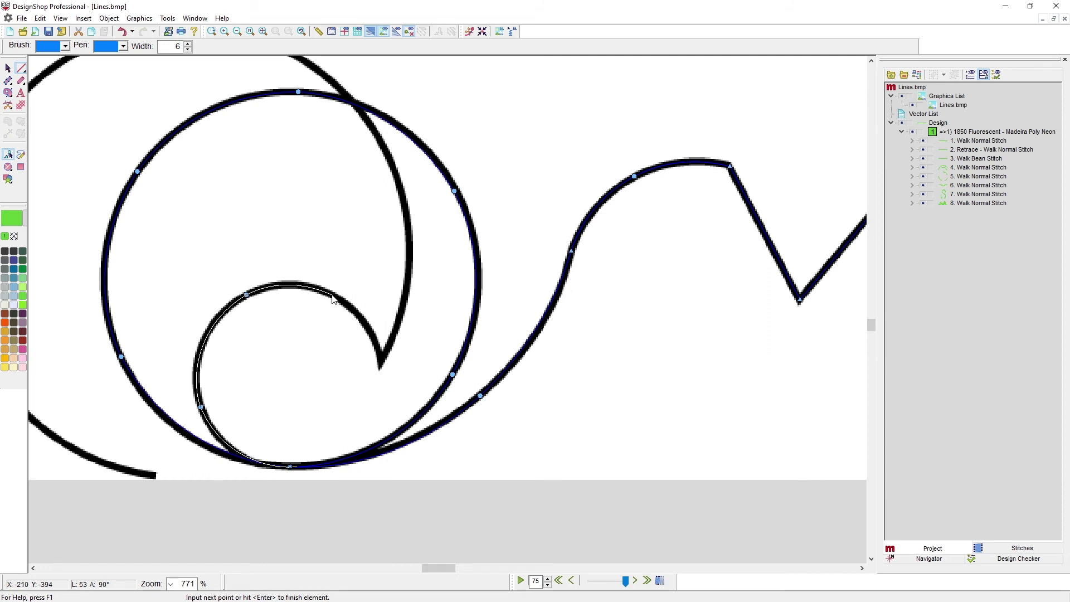
click(381, 365)
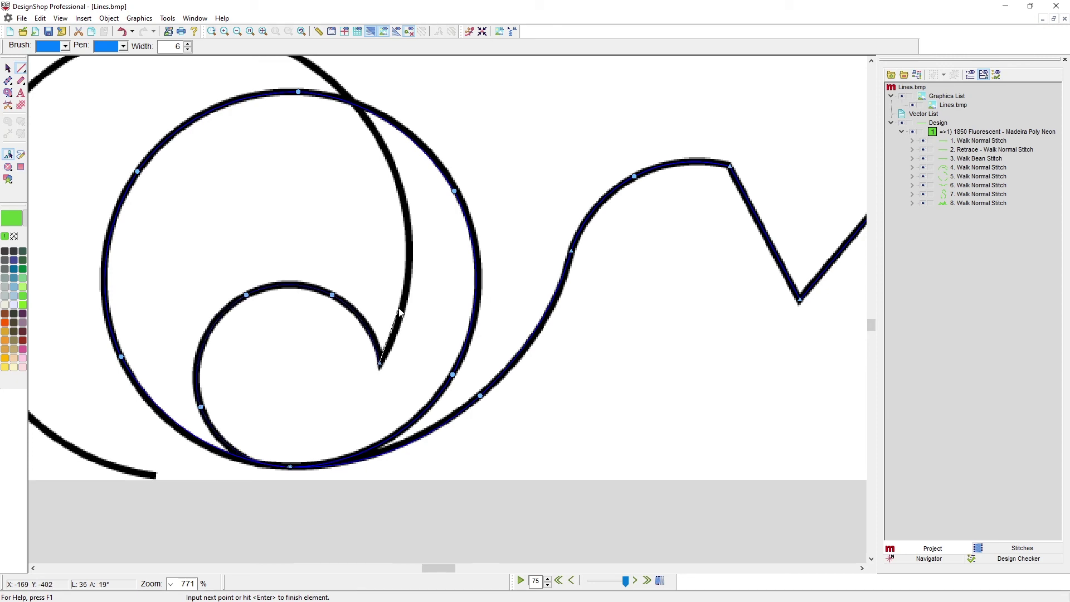
Trace the large outer circle from the cusp with curve points to the artwork's open end and finish the vector line
scroll(415, 247, up, 3)
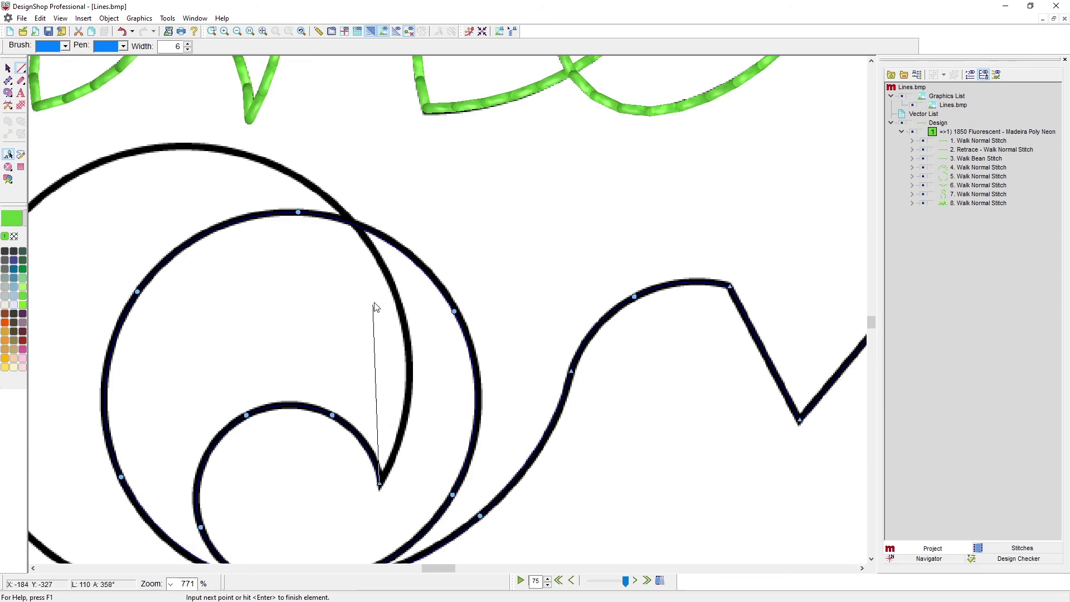
click(378, 258)
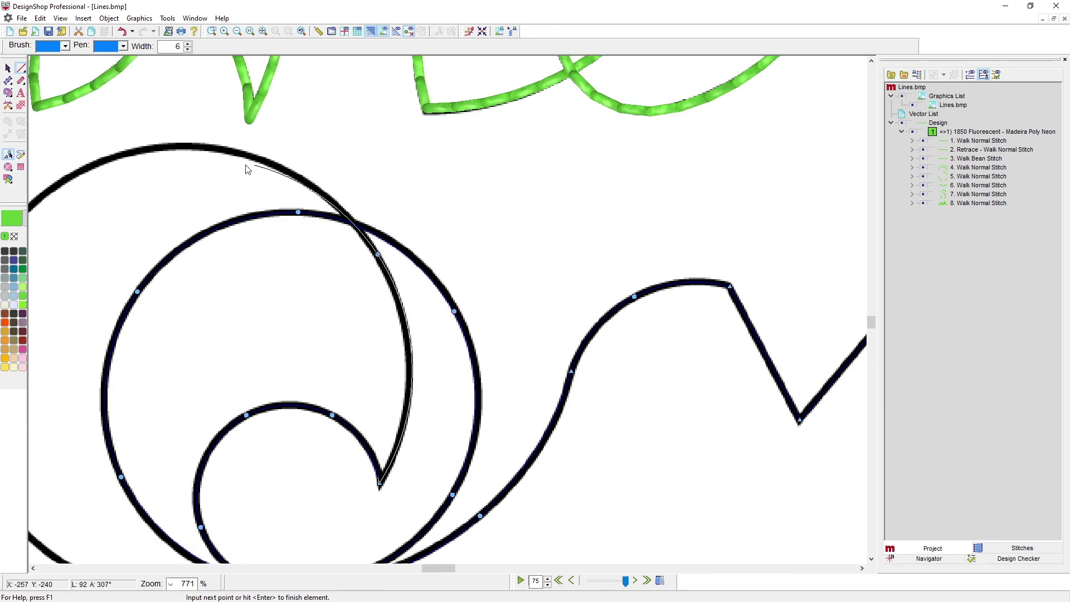
click(180, 148)
scroll(203, 286, left, 5)
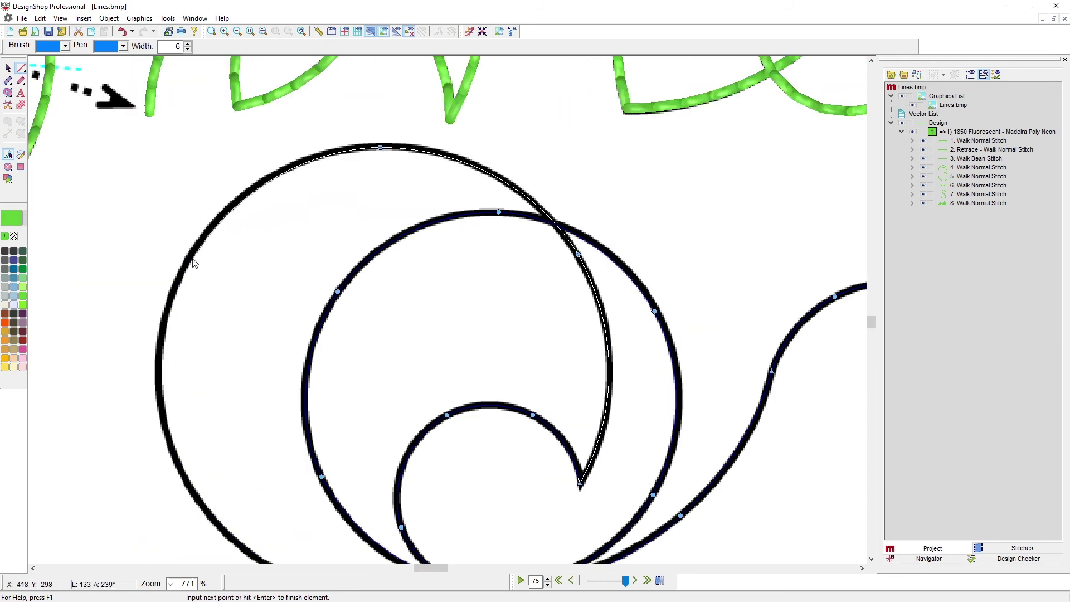
click(187, 262)
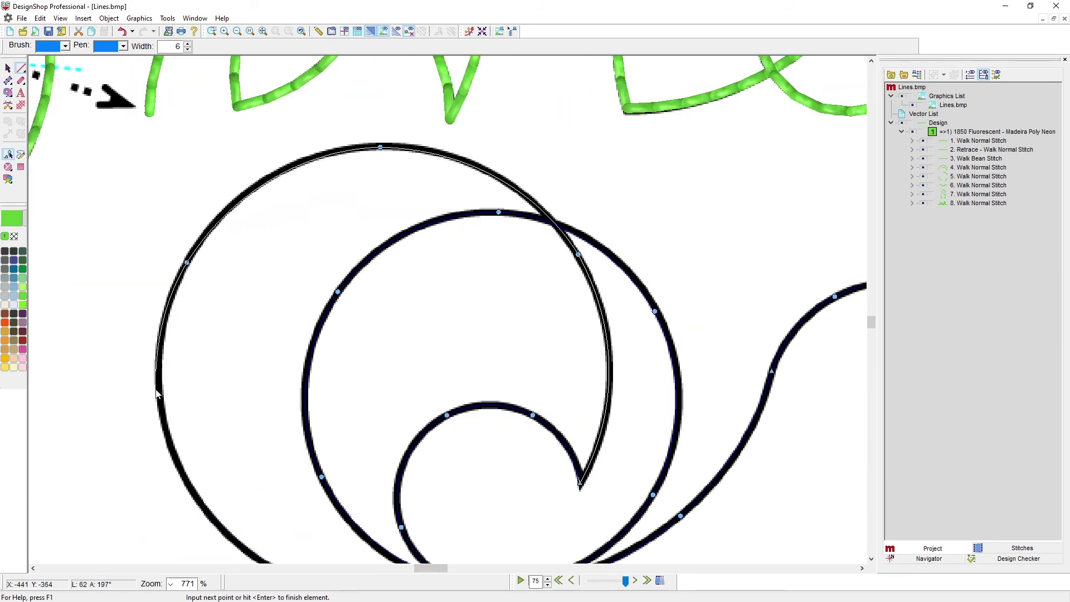
click(167, 435)
scroll(202, 472, down, 3)
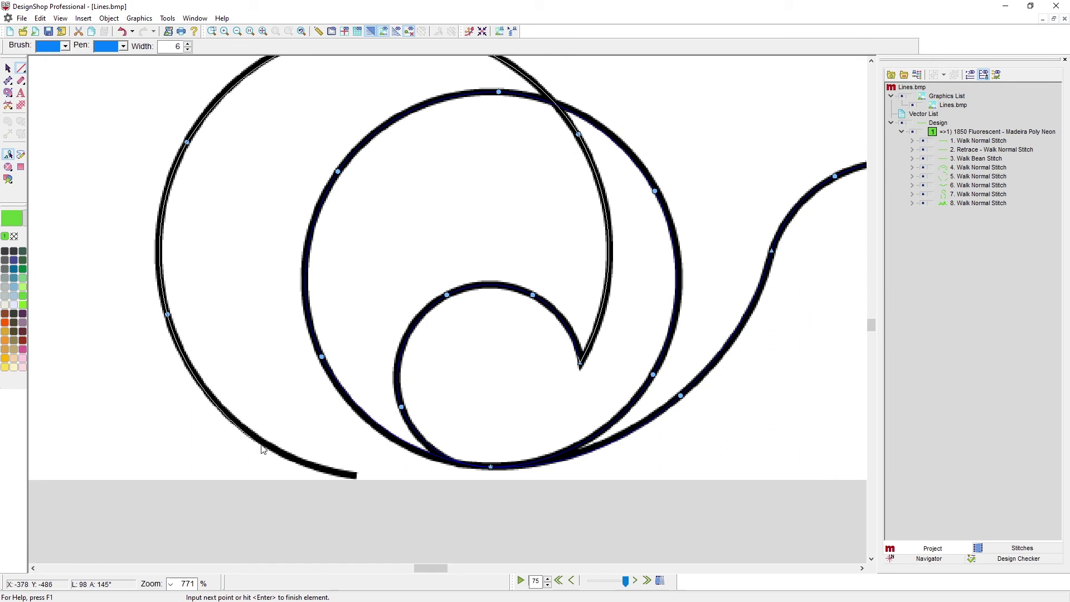
click(357, 475)
scroll(366, 467, up, 2)
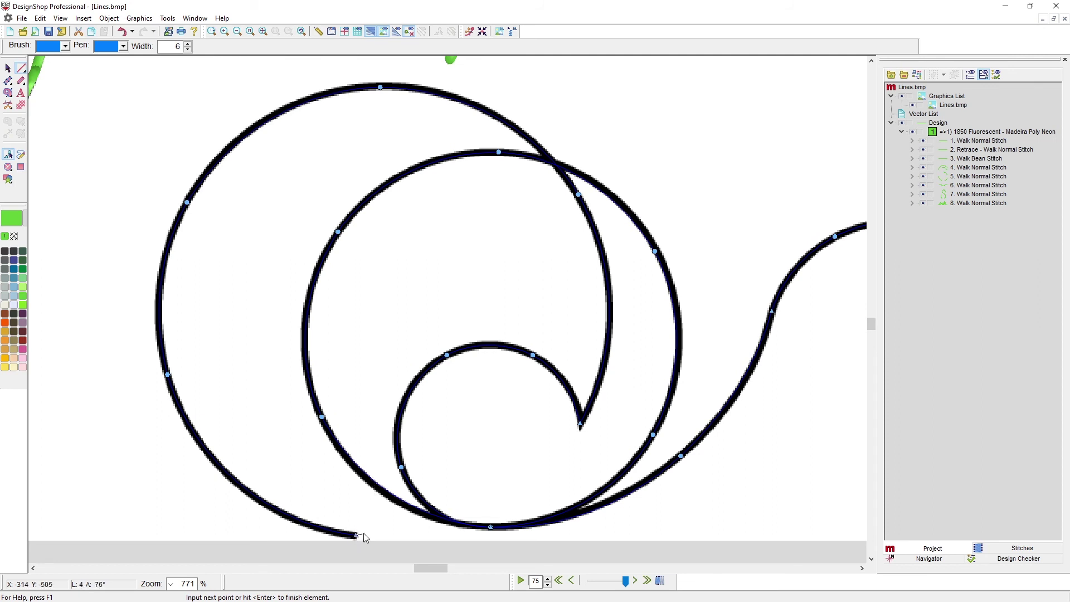
key(Return)
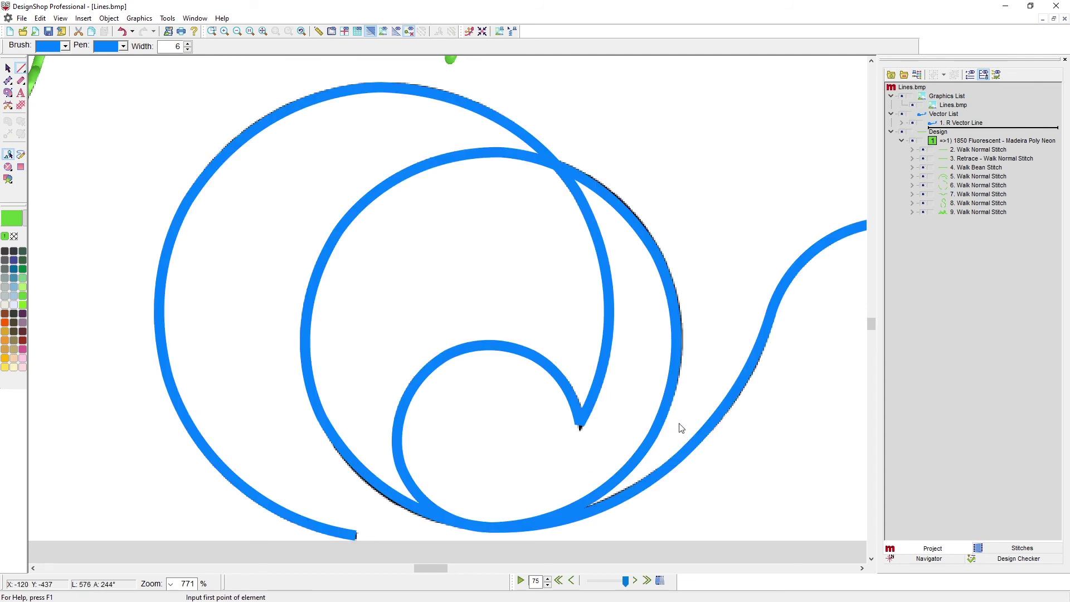
Select the finished vector line in the Vector List to review its points along the whole traced path
scroll(684, 411, down, 2)
scroll(679, 415, right, 3)
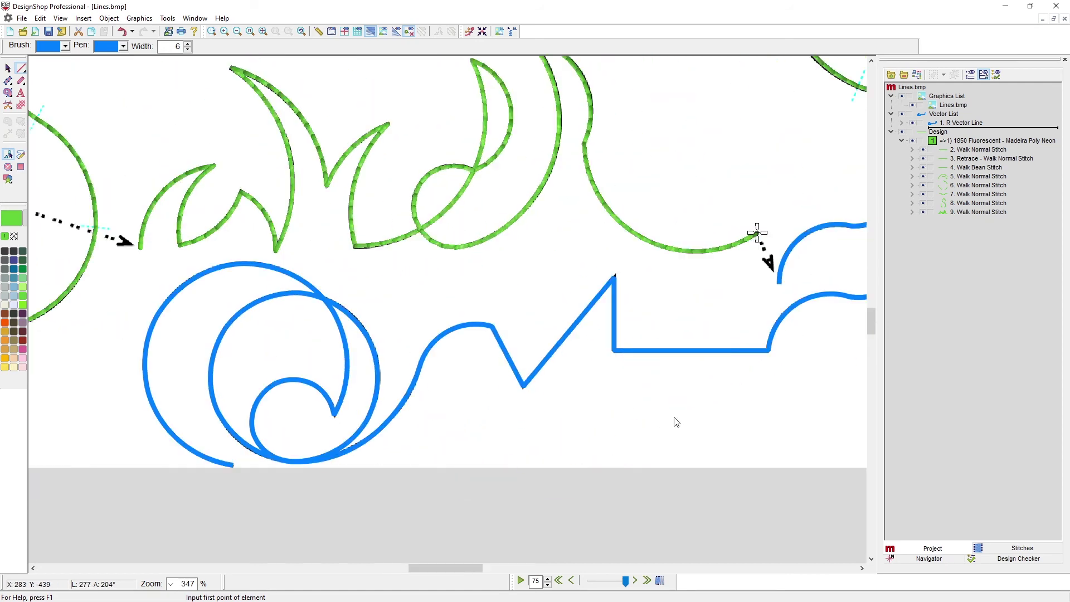
scroll(673, 419, right, 1)
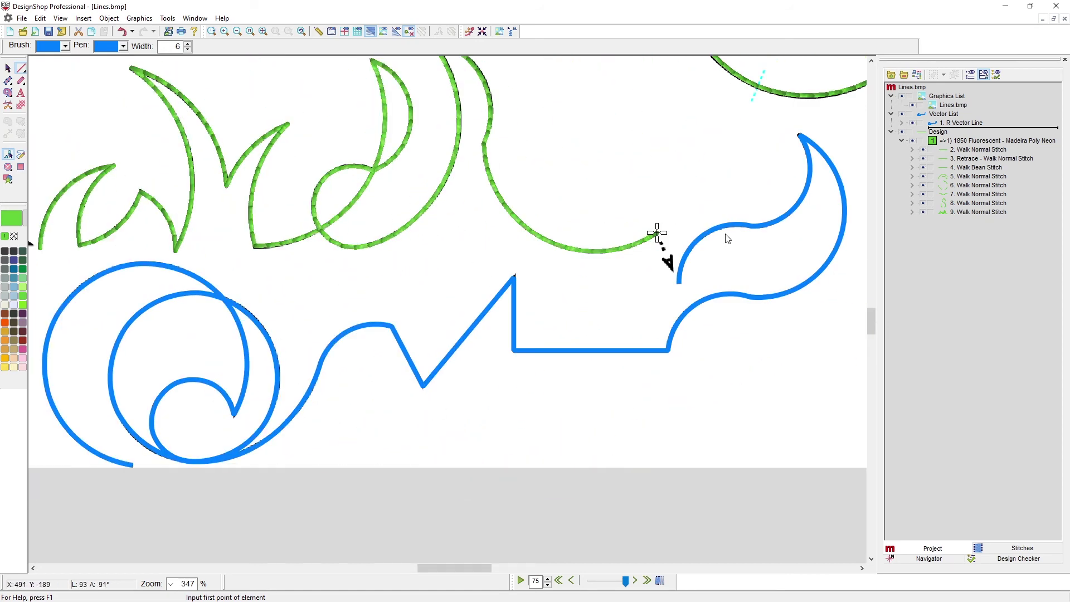
click(951, 124)
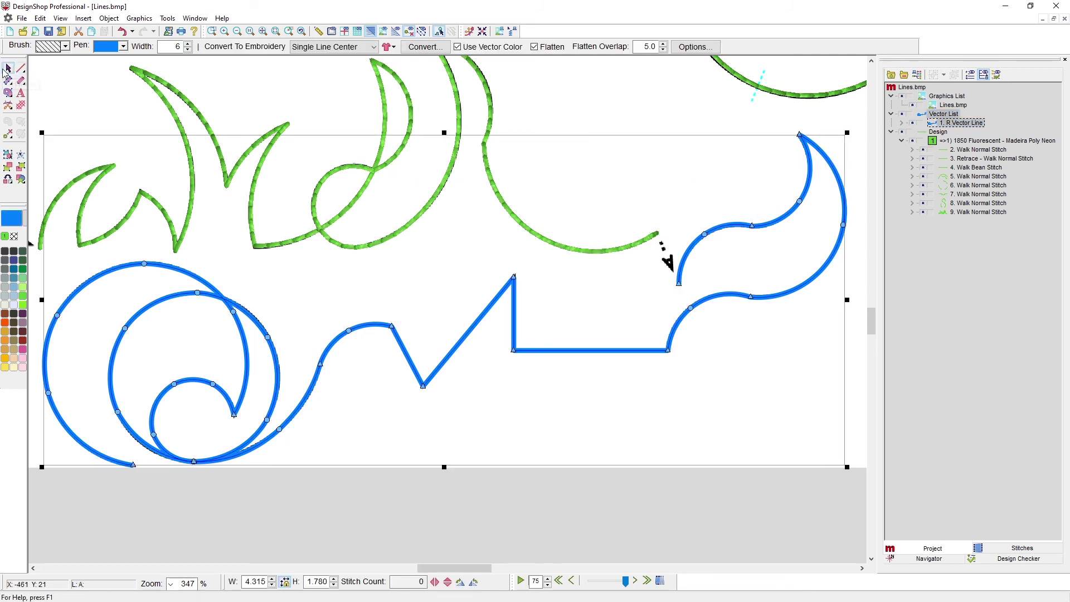
Draw a three-point manual stitch shaped like an inverted V, between the three parallel lines and the half-circle dip
click(21, 68)
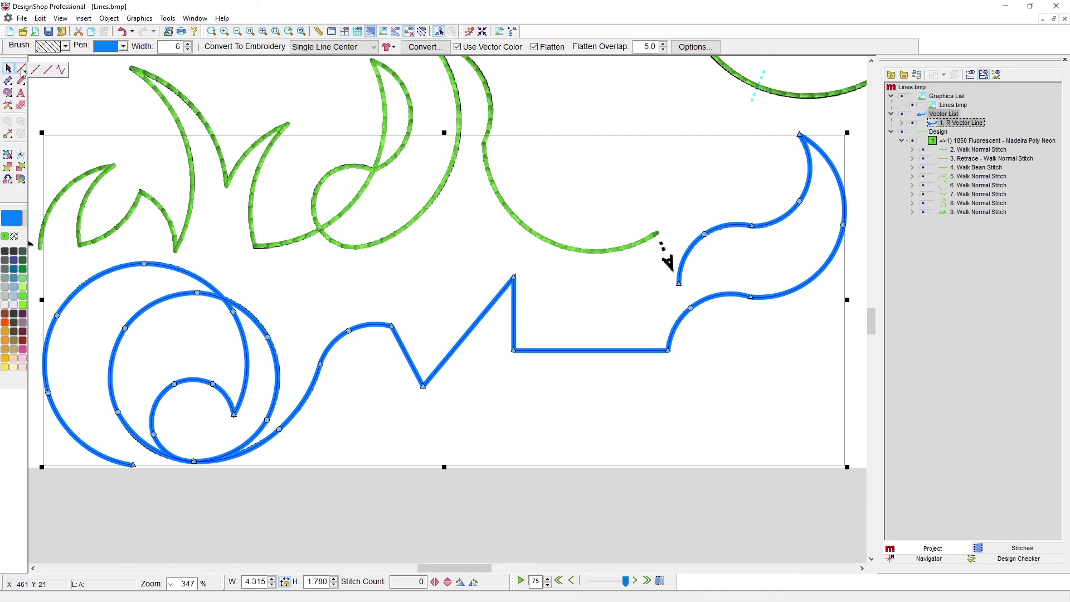
click(59, 78)
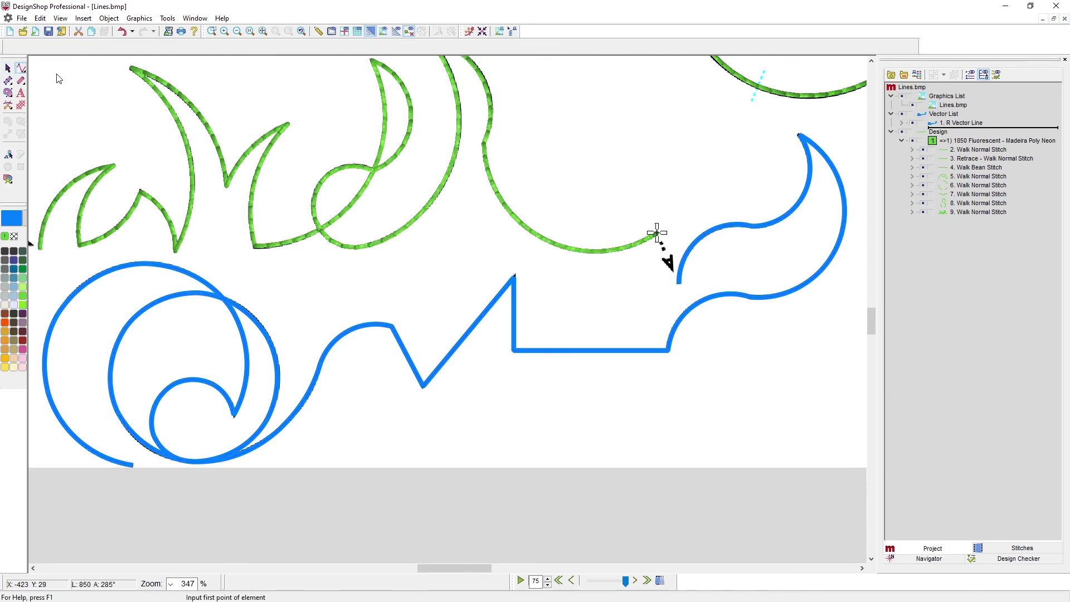
scroll(146, 201, up, 3)
scroll(209, 238, up, 2)
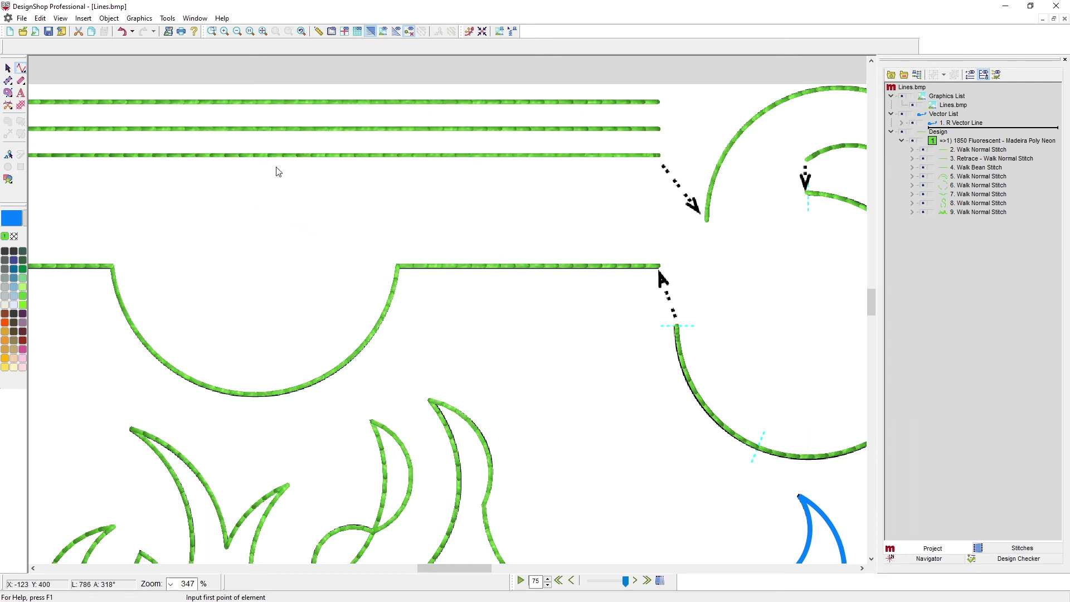
click(261, 247)
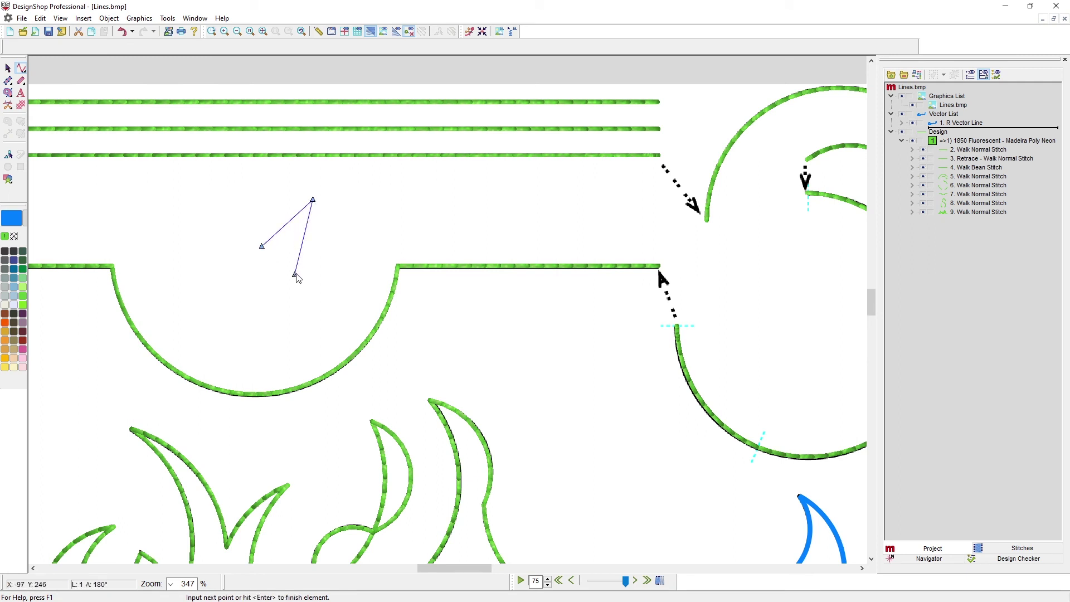
key(Return)
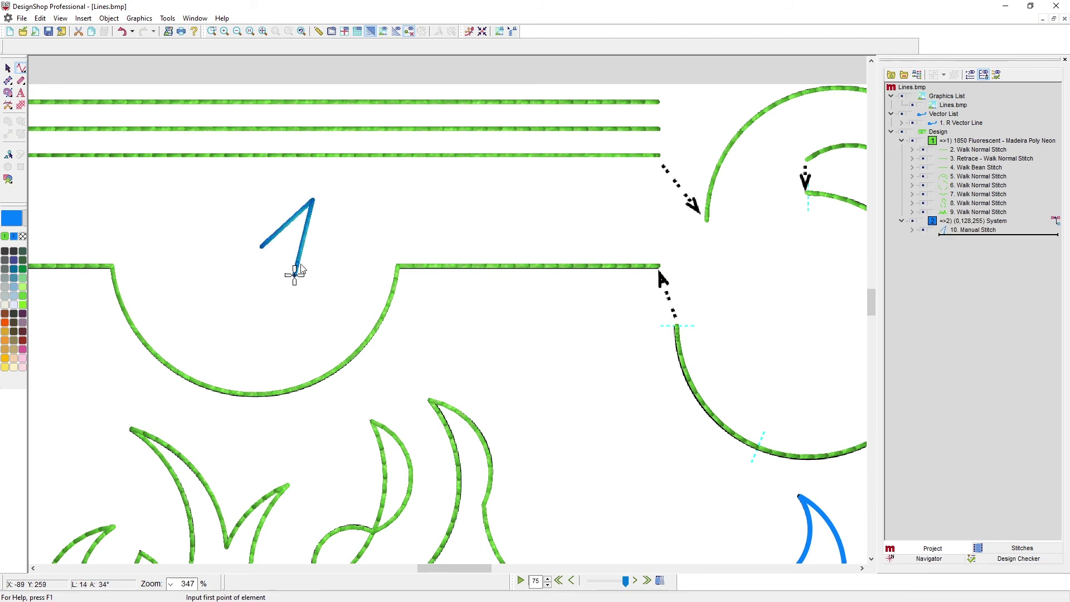
Draw a second manual stitch beside the inverted V, using eight straight points in an open hook-like loop
scroll(303, 237, up, 3)
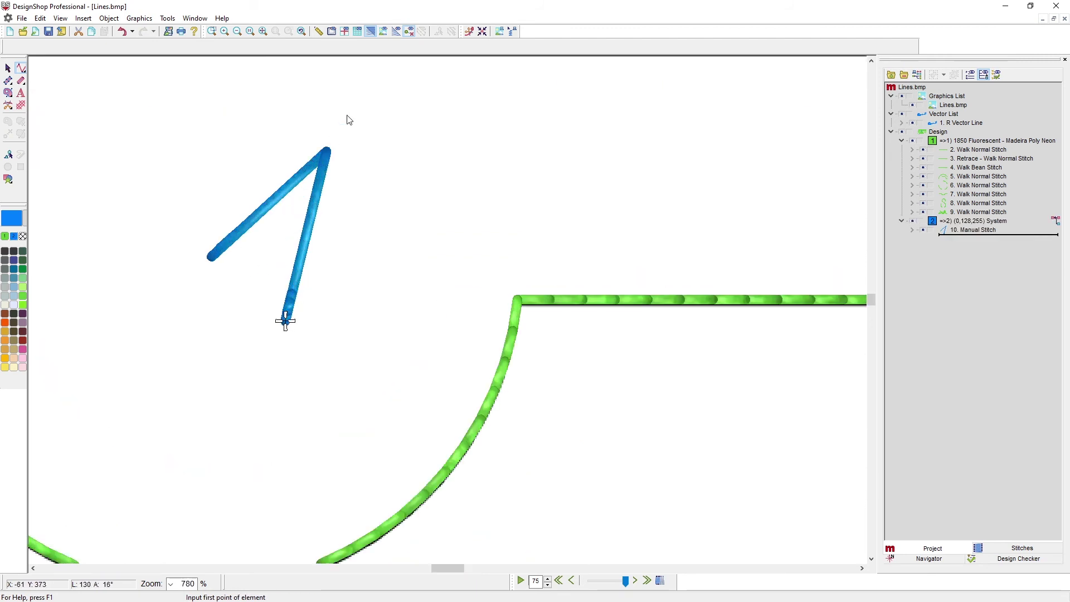
click(382, 230)
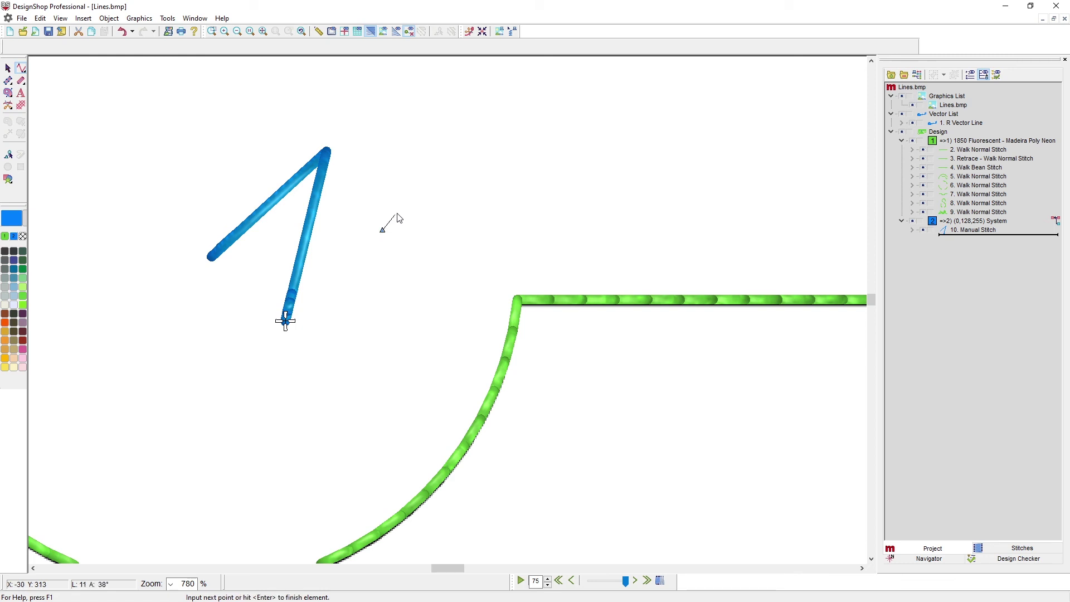
click(426, 177)
click(459, 195)
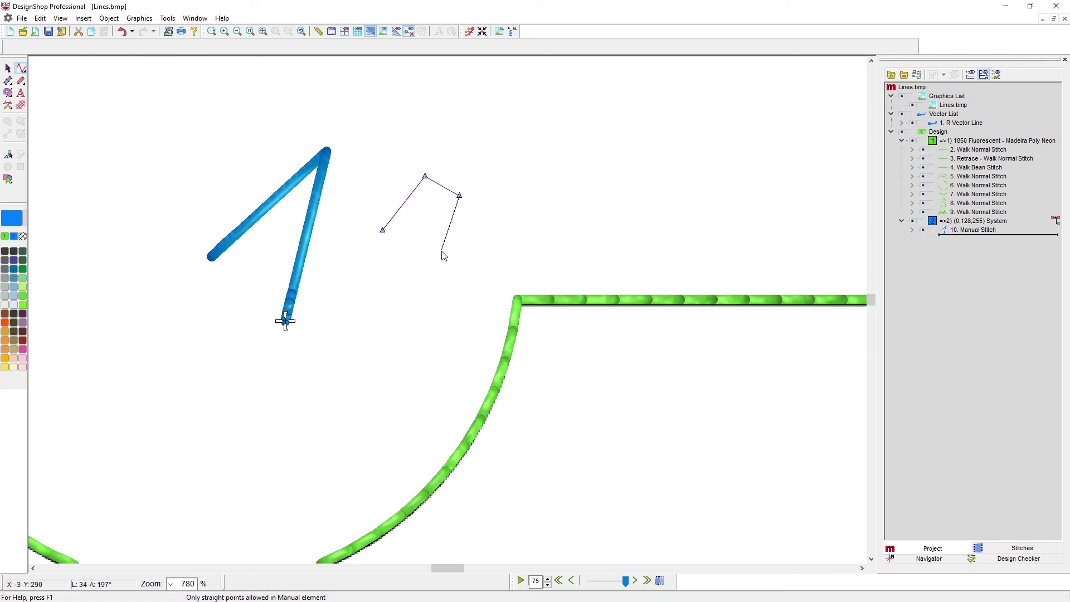
click(435, 250)
click(393, 292)
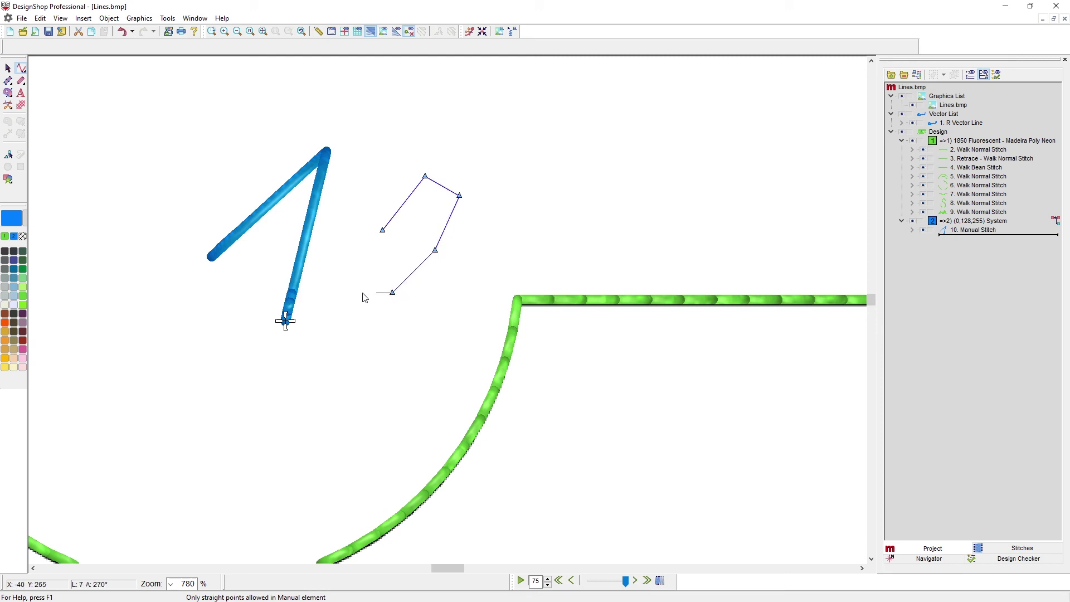
click(331, 282)
click(347, 203)
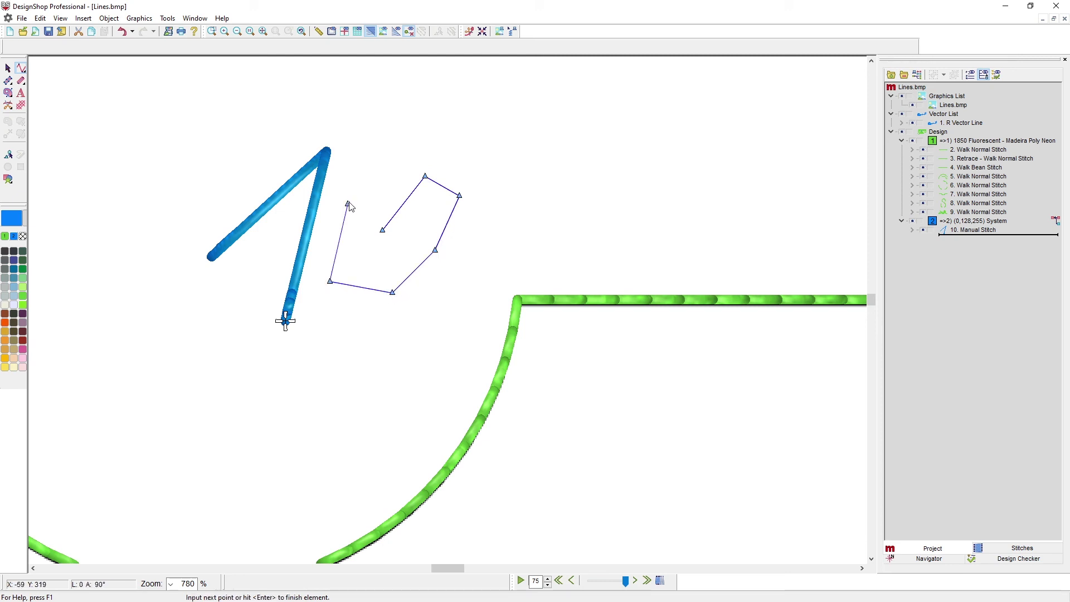
click(408, 122)
key(Return)
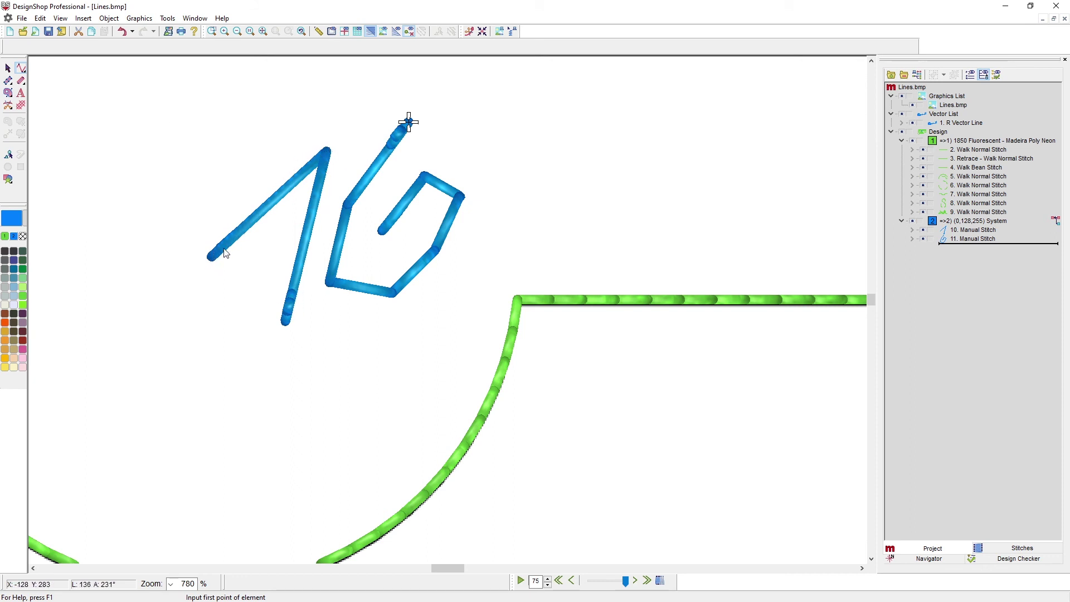
Switch from manual stitches to the Walk input method for digitizing
click(22, 71)
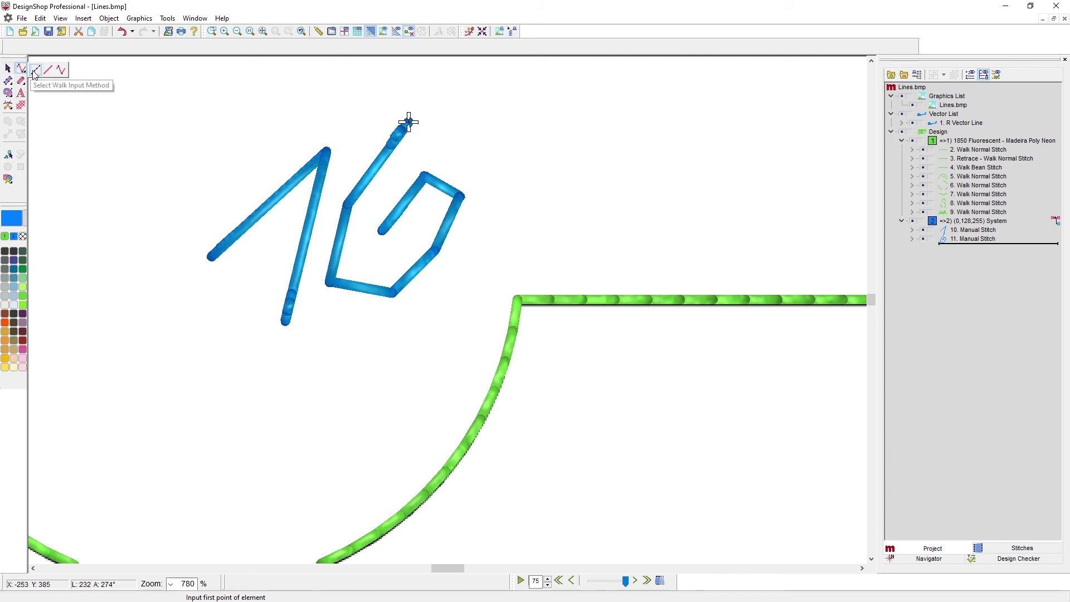
click(35, 72)
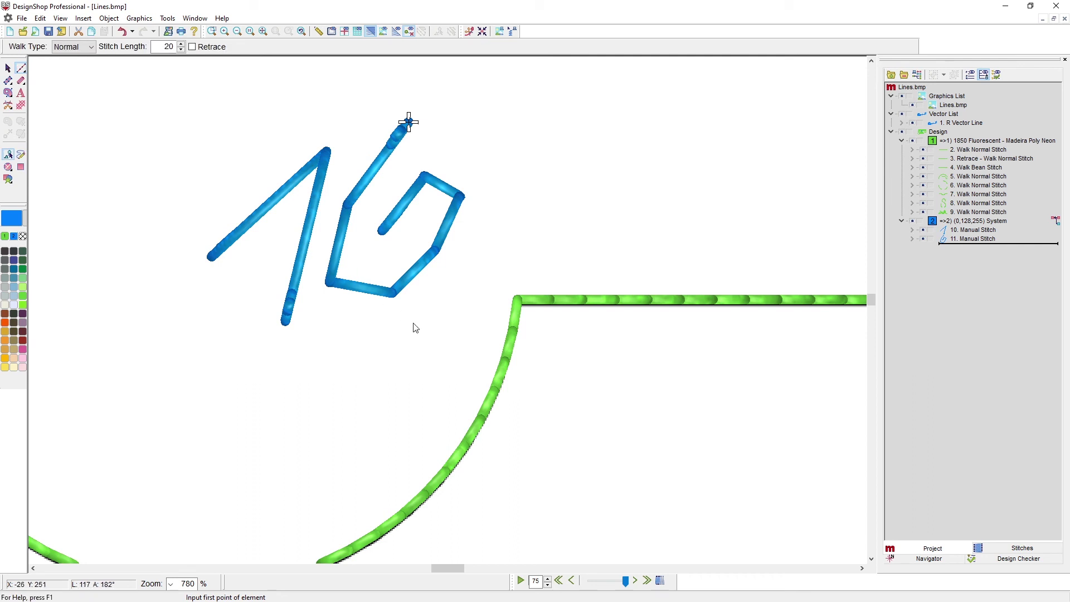